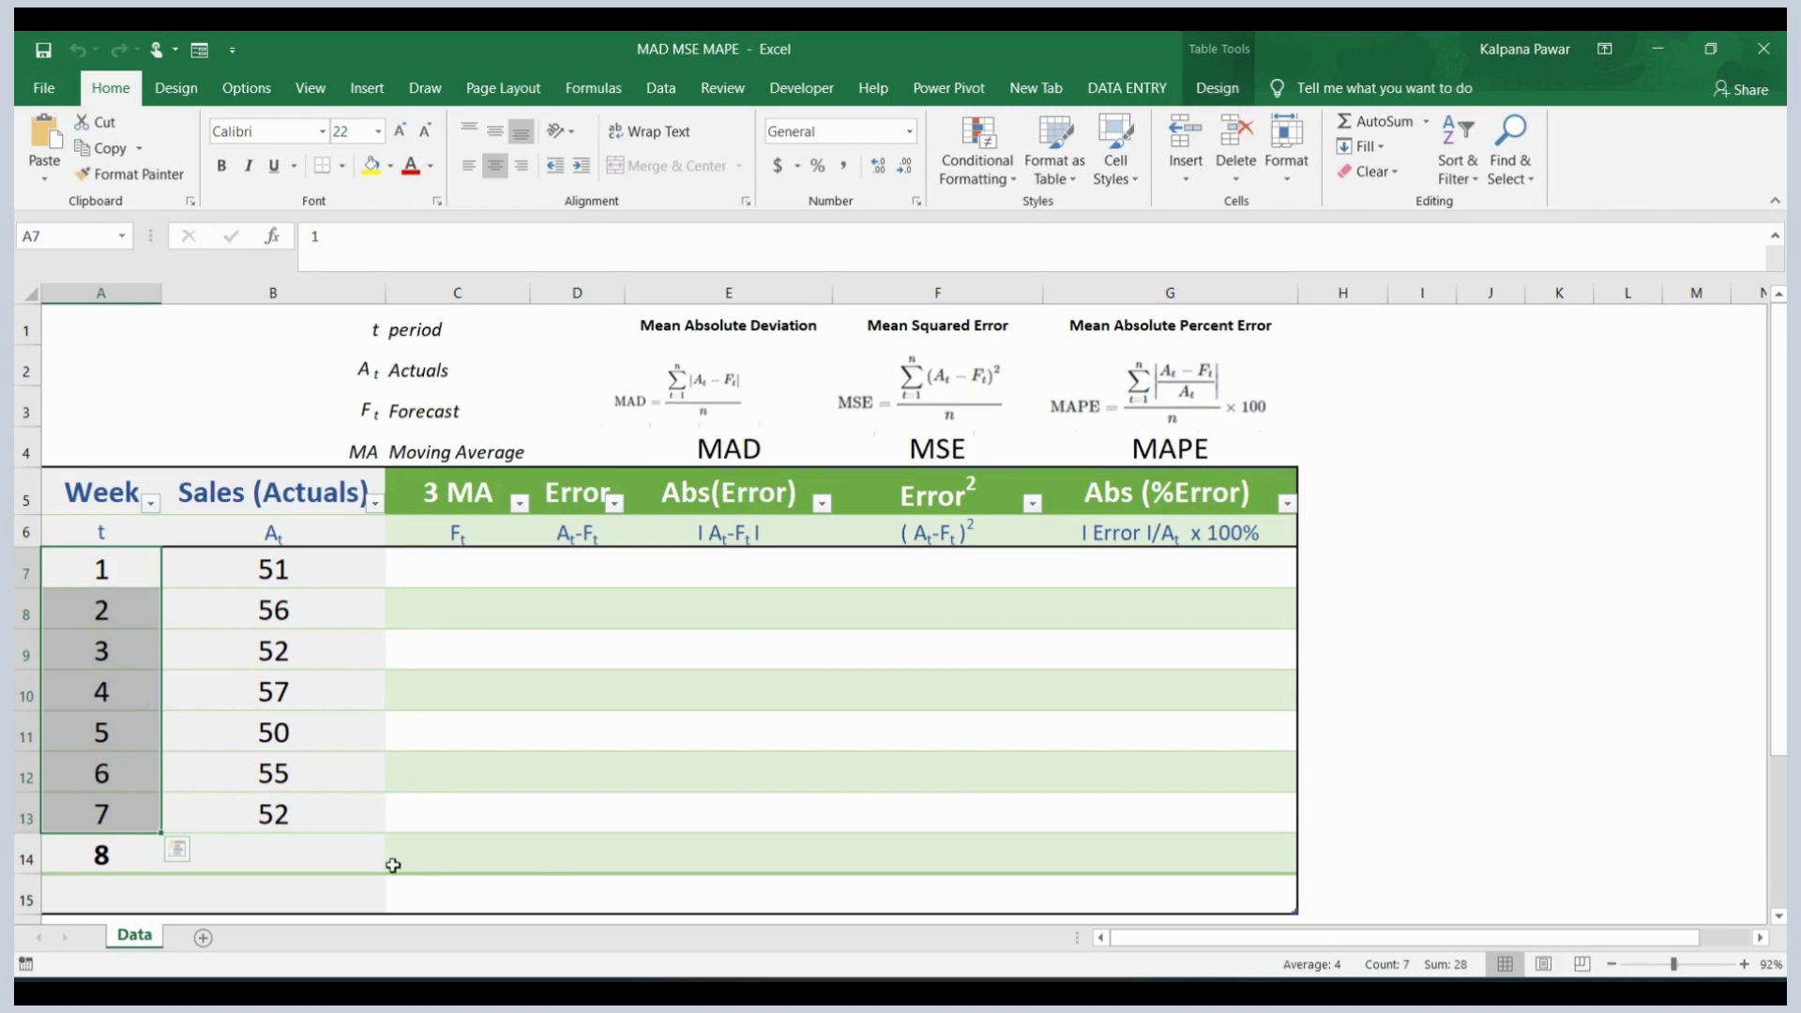
- Review the week 8 row and the notation legend for period, actuals, forecast and moving average
click(91, 868)
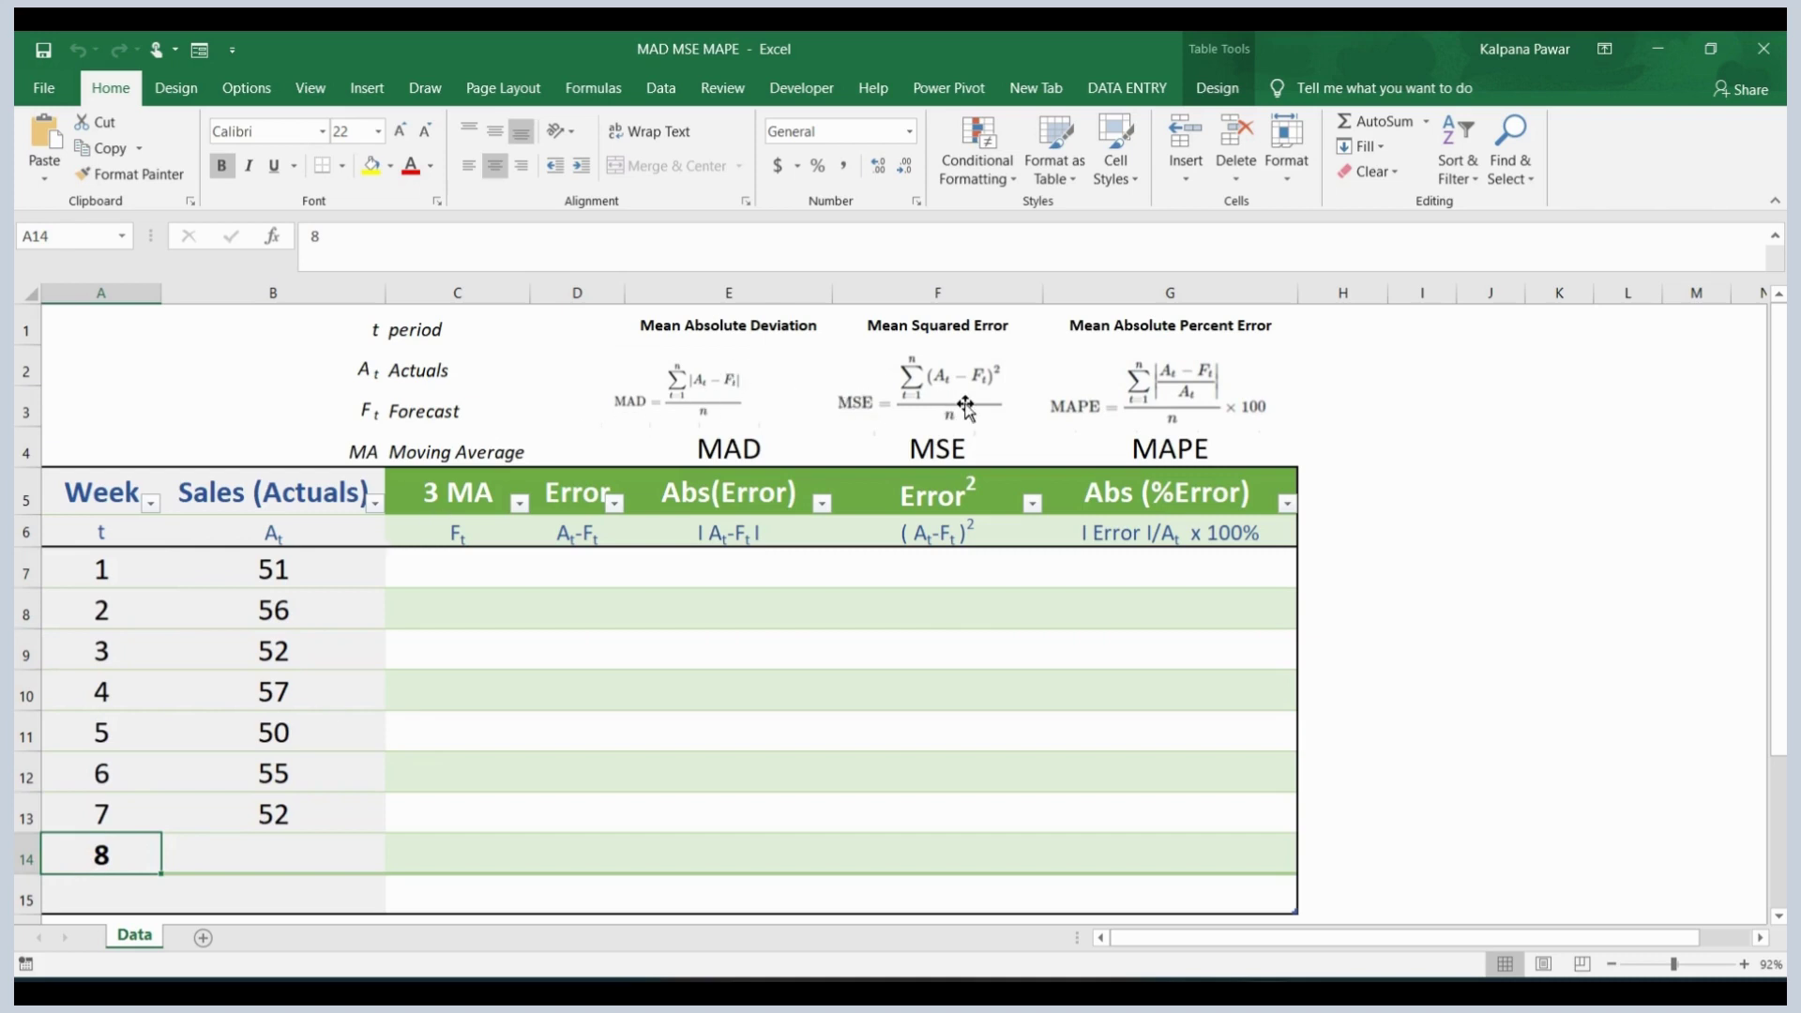
click(415, 328)
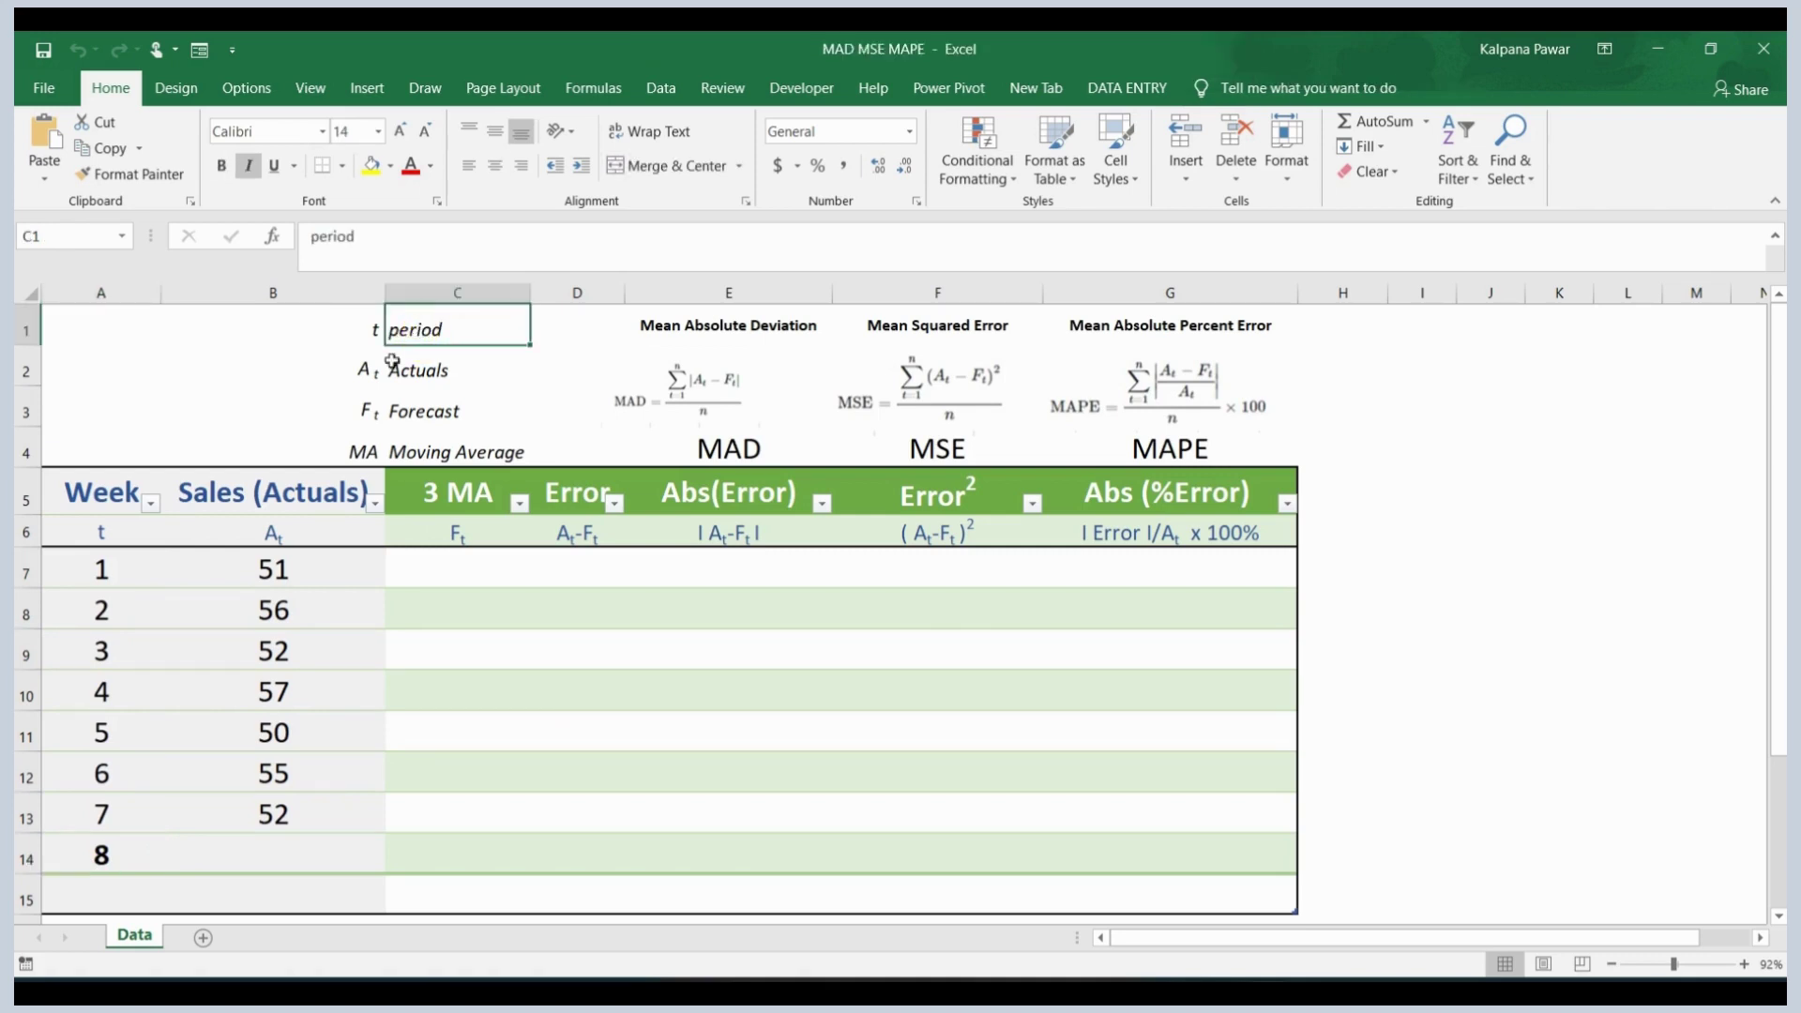
click(268, 531)
click(363, 410)
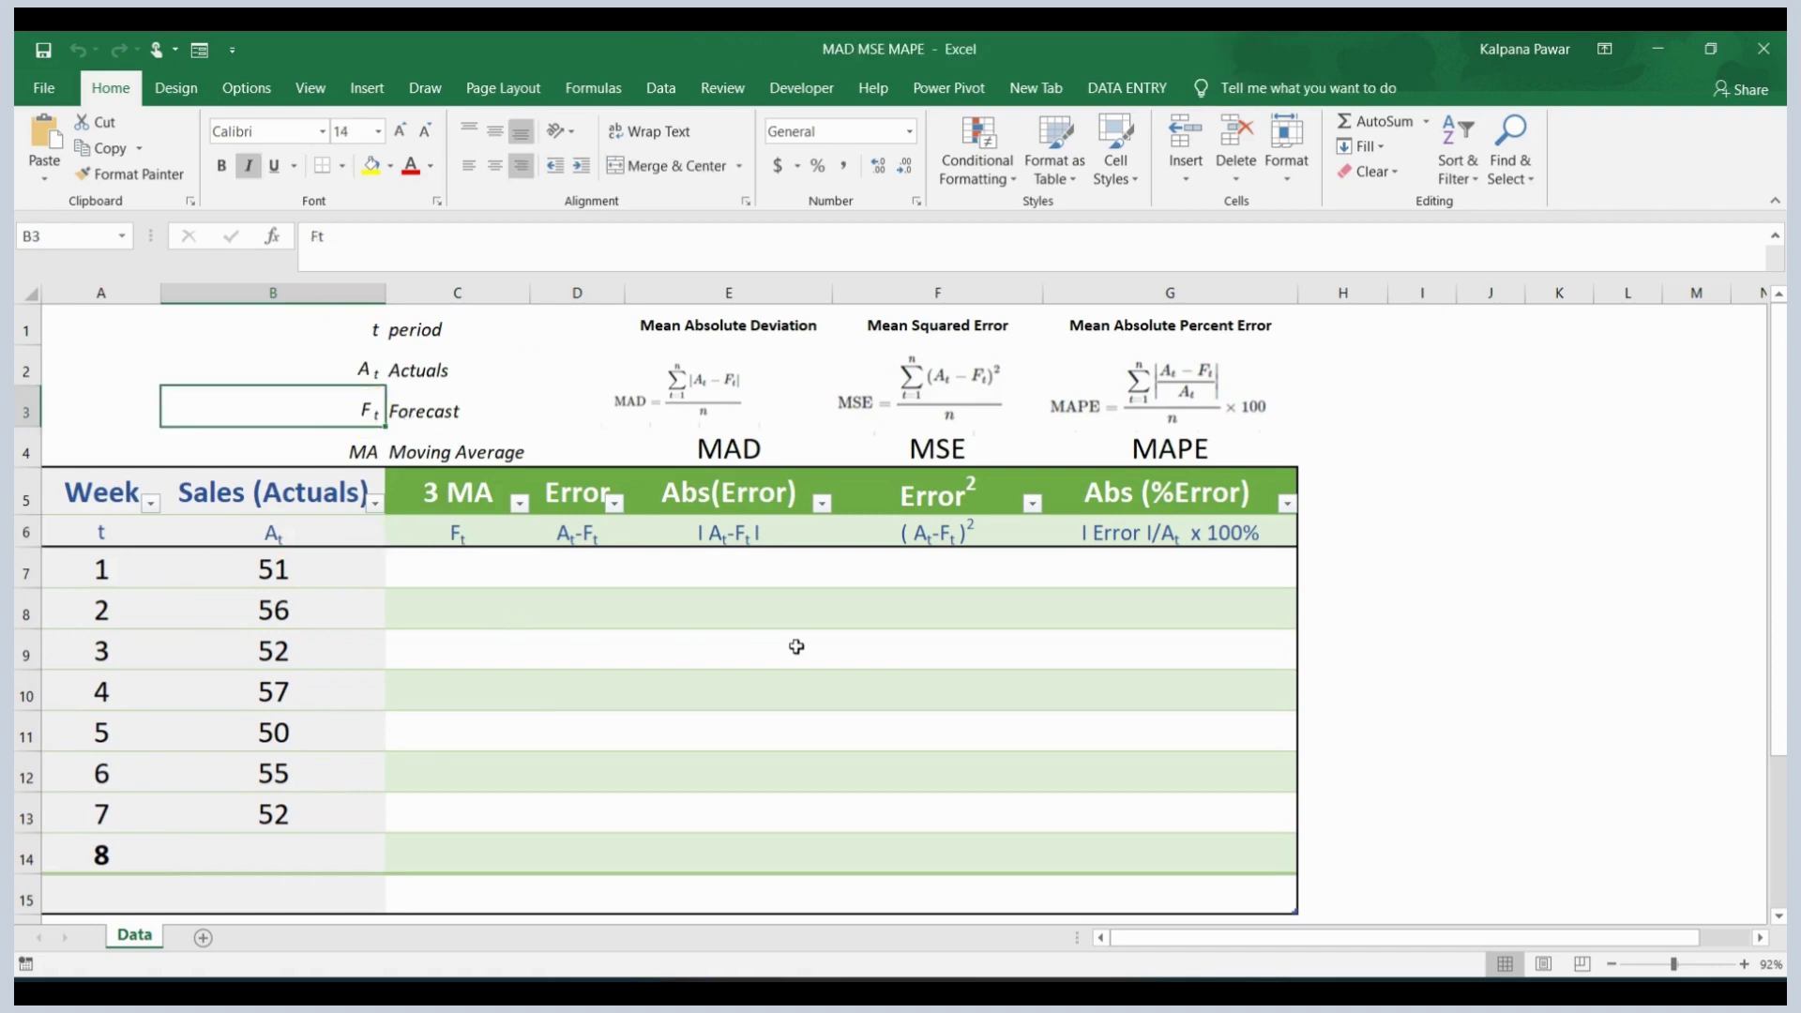
click(366, 458)
click(454, 452)
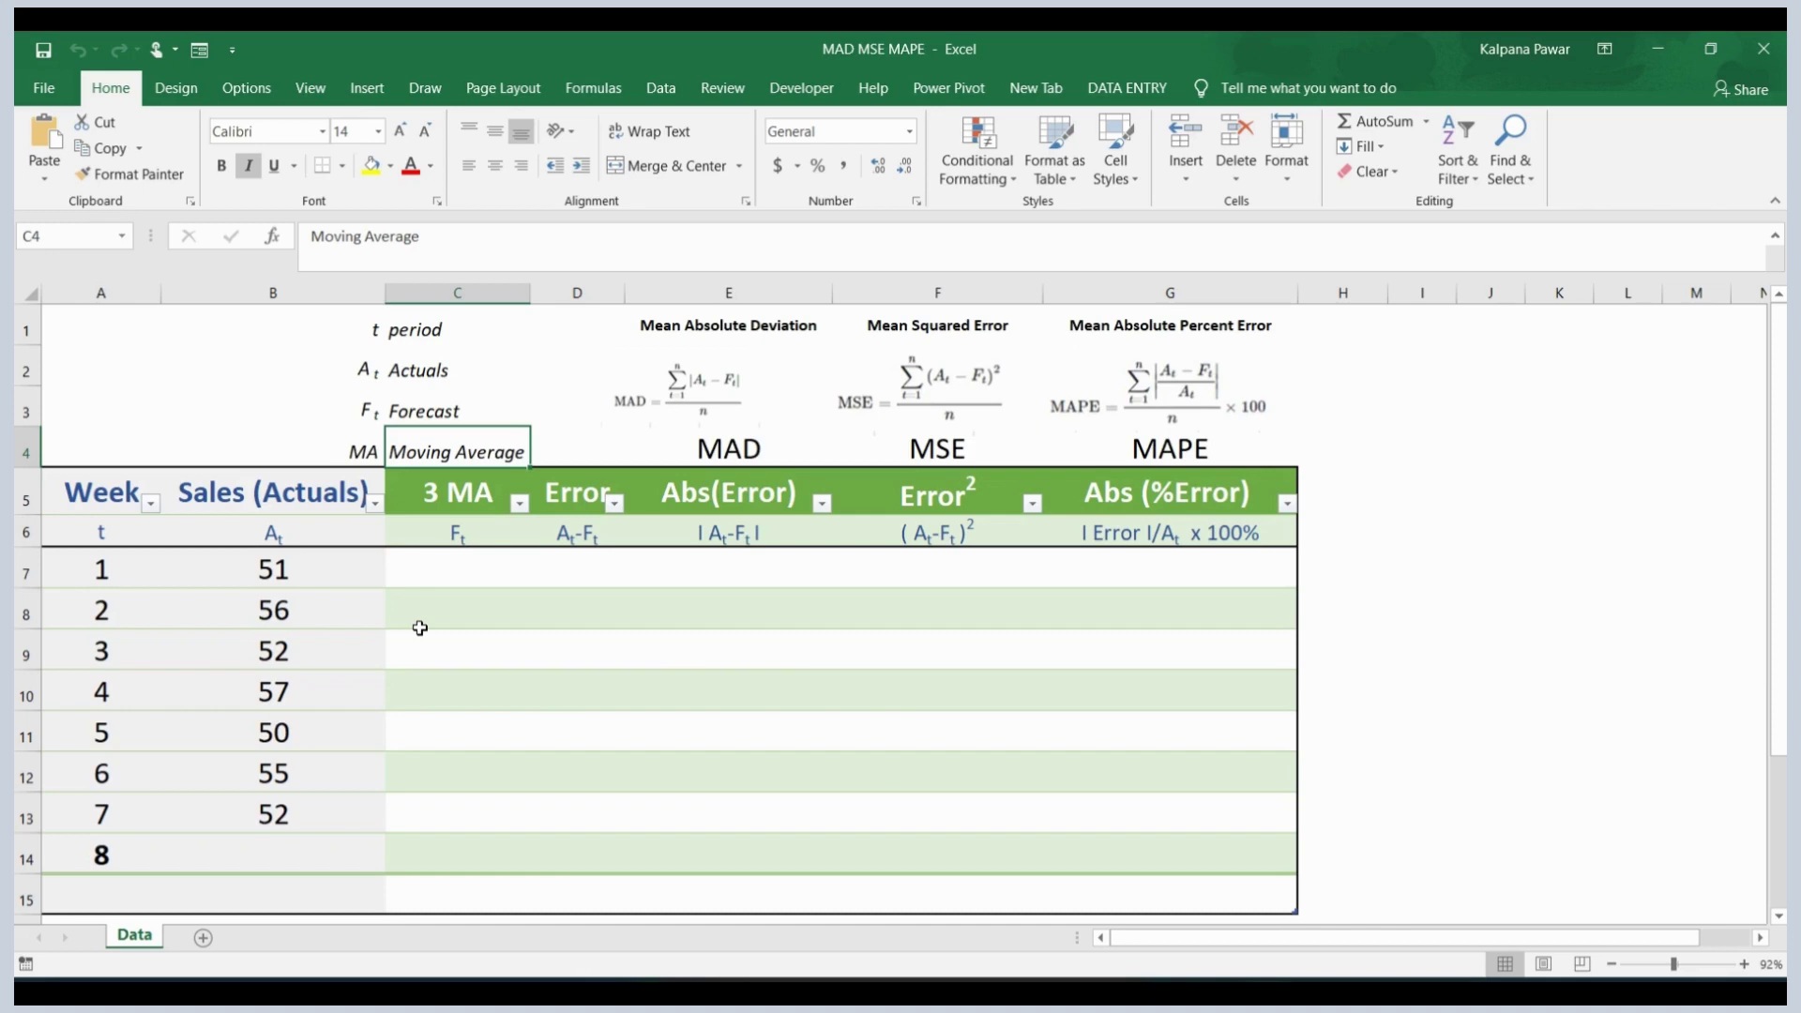
- Calculate the week 4 three-period moving average in C10 with =AVERAGE(B7:B9) and copy the formula down through week 8 in C14
drag(319, 570, 314, 657)
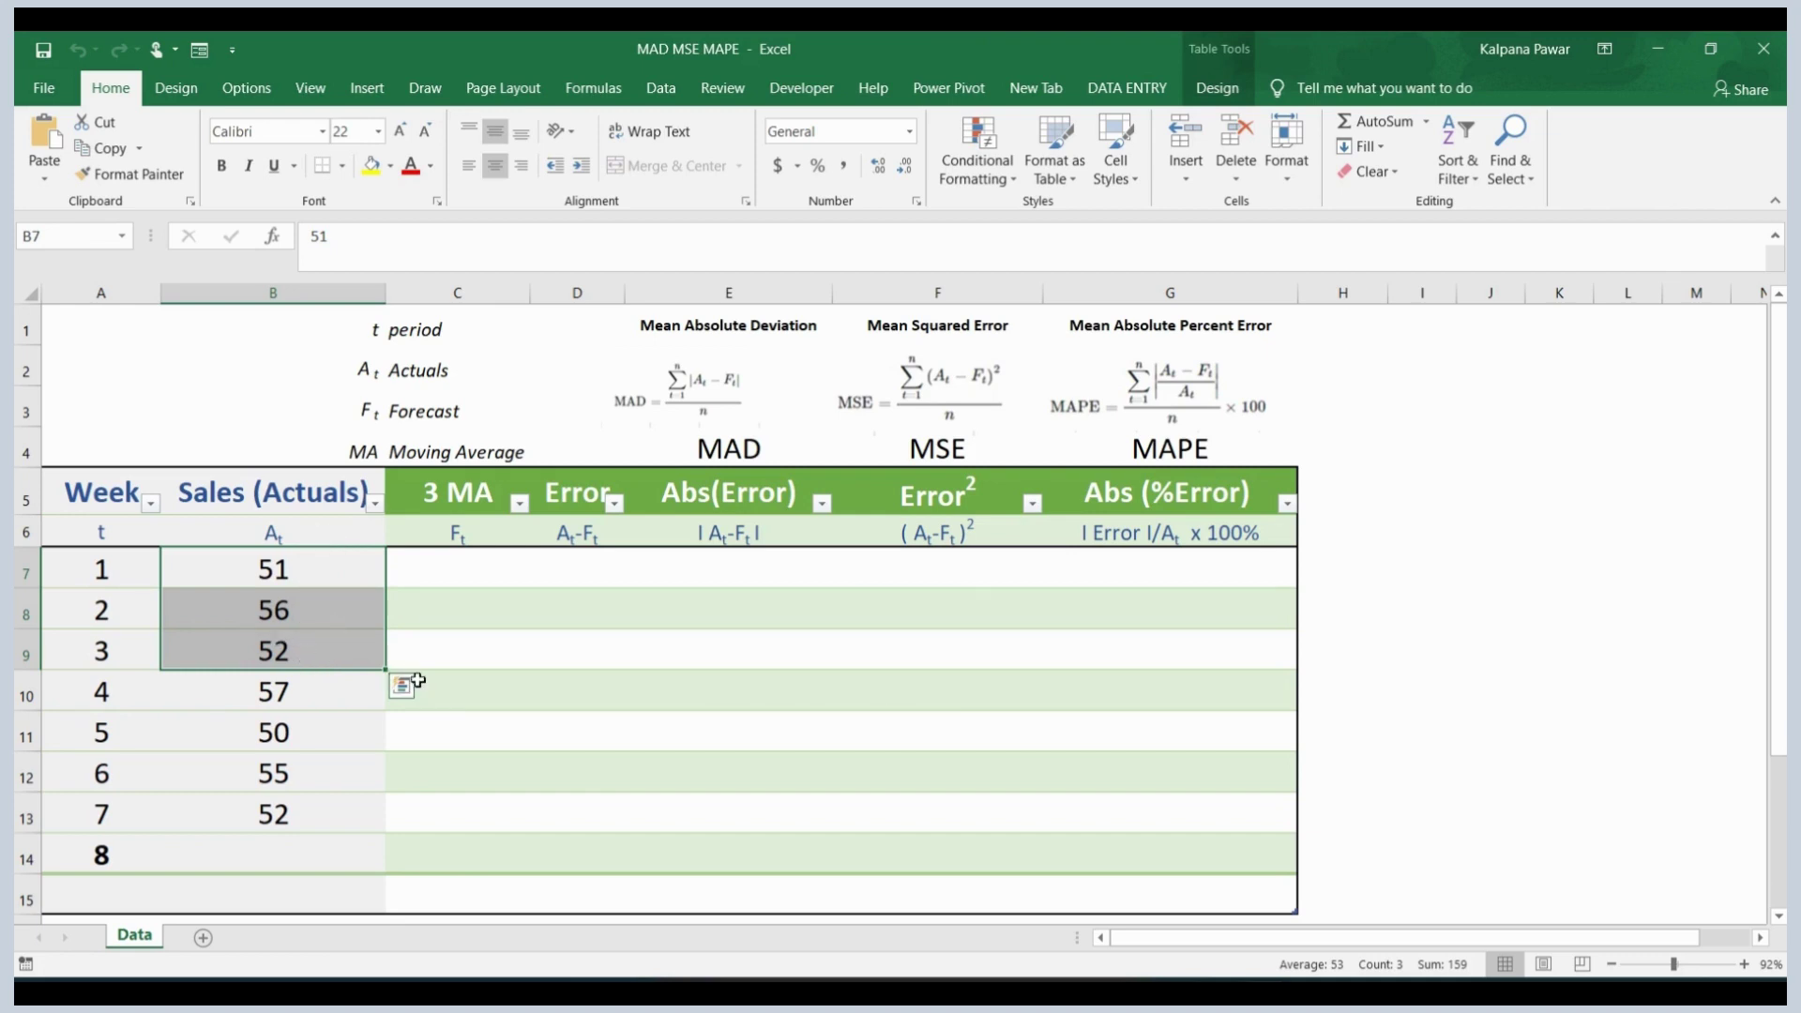
click(449, 689)
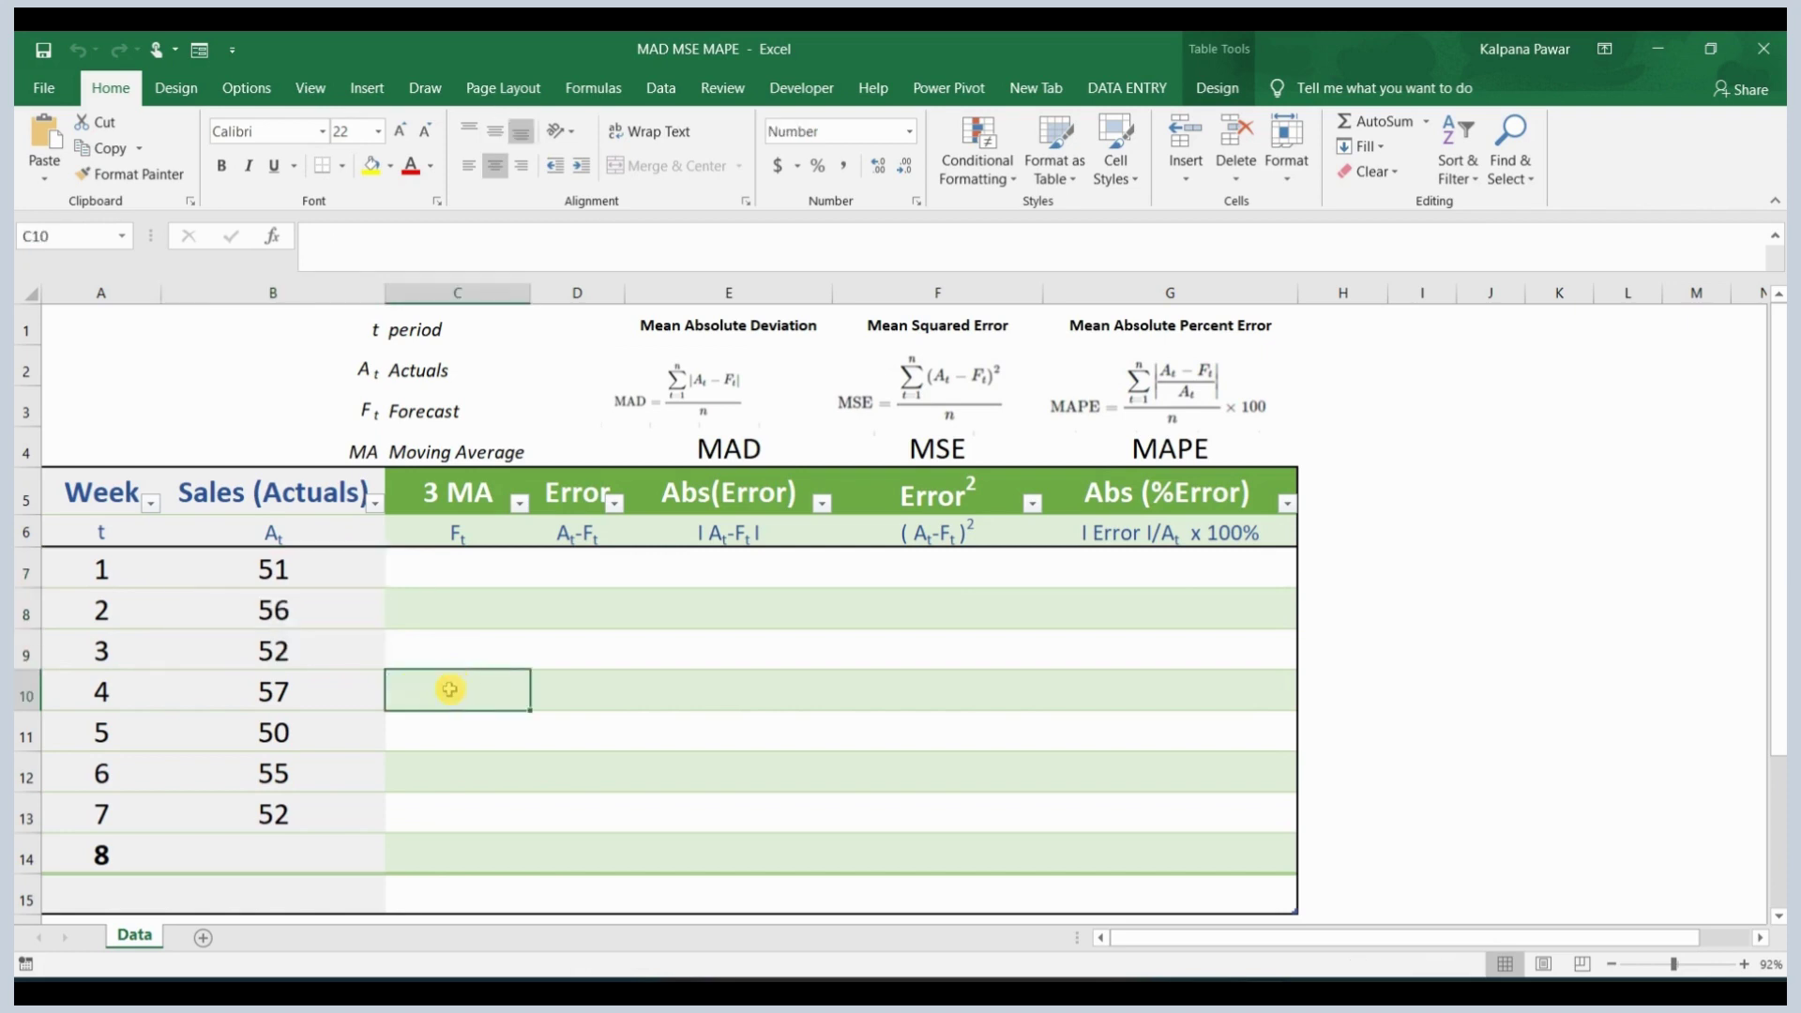
text(=)
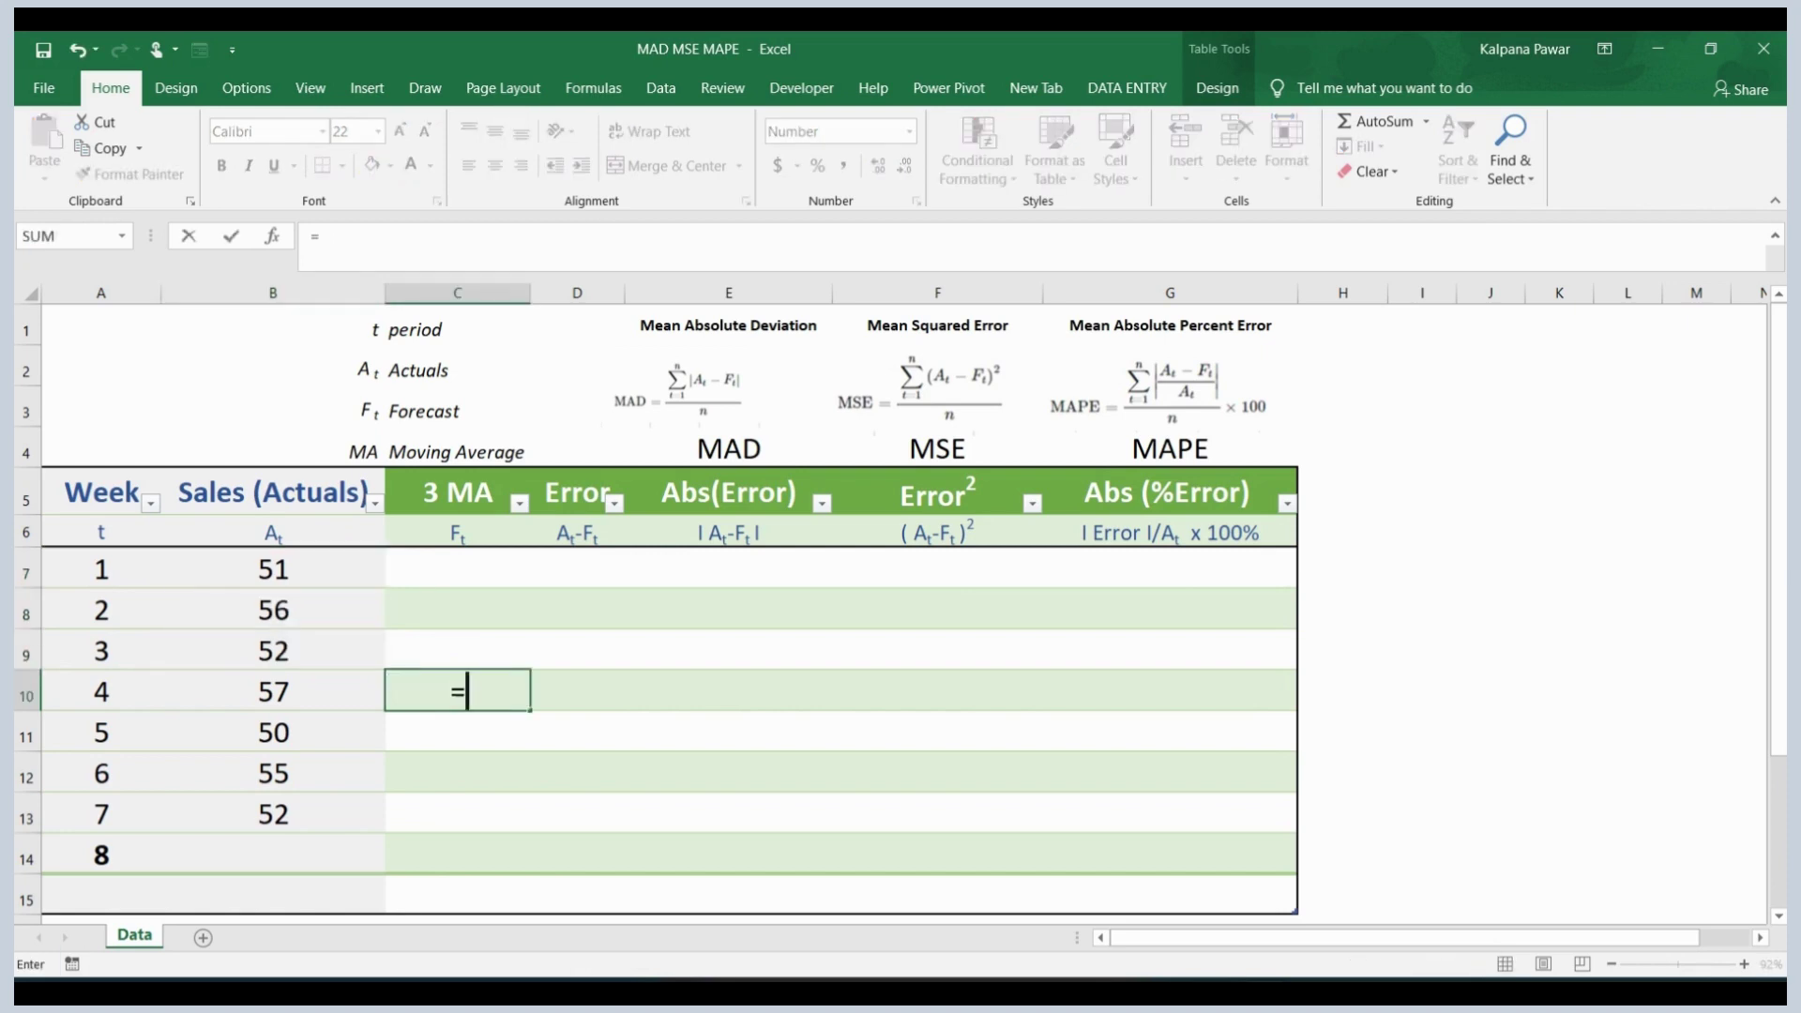
text(aver)
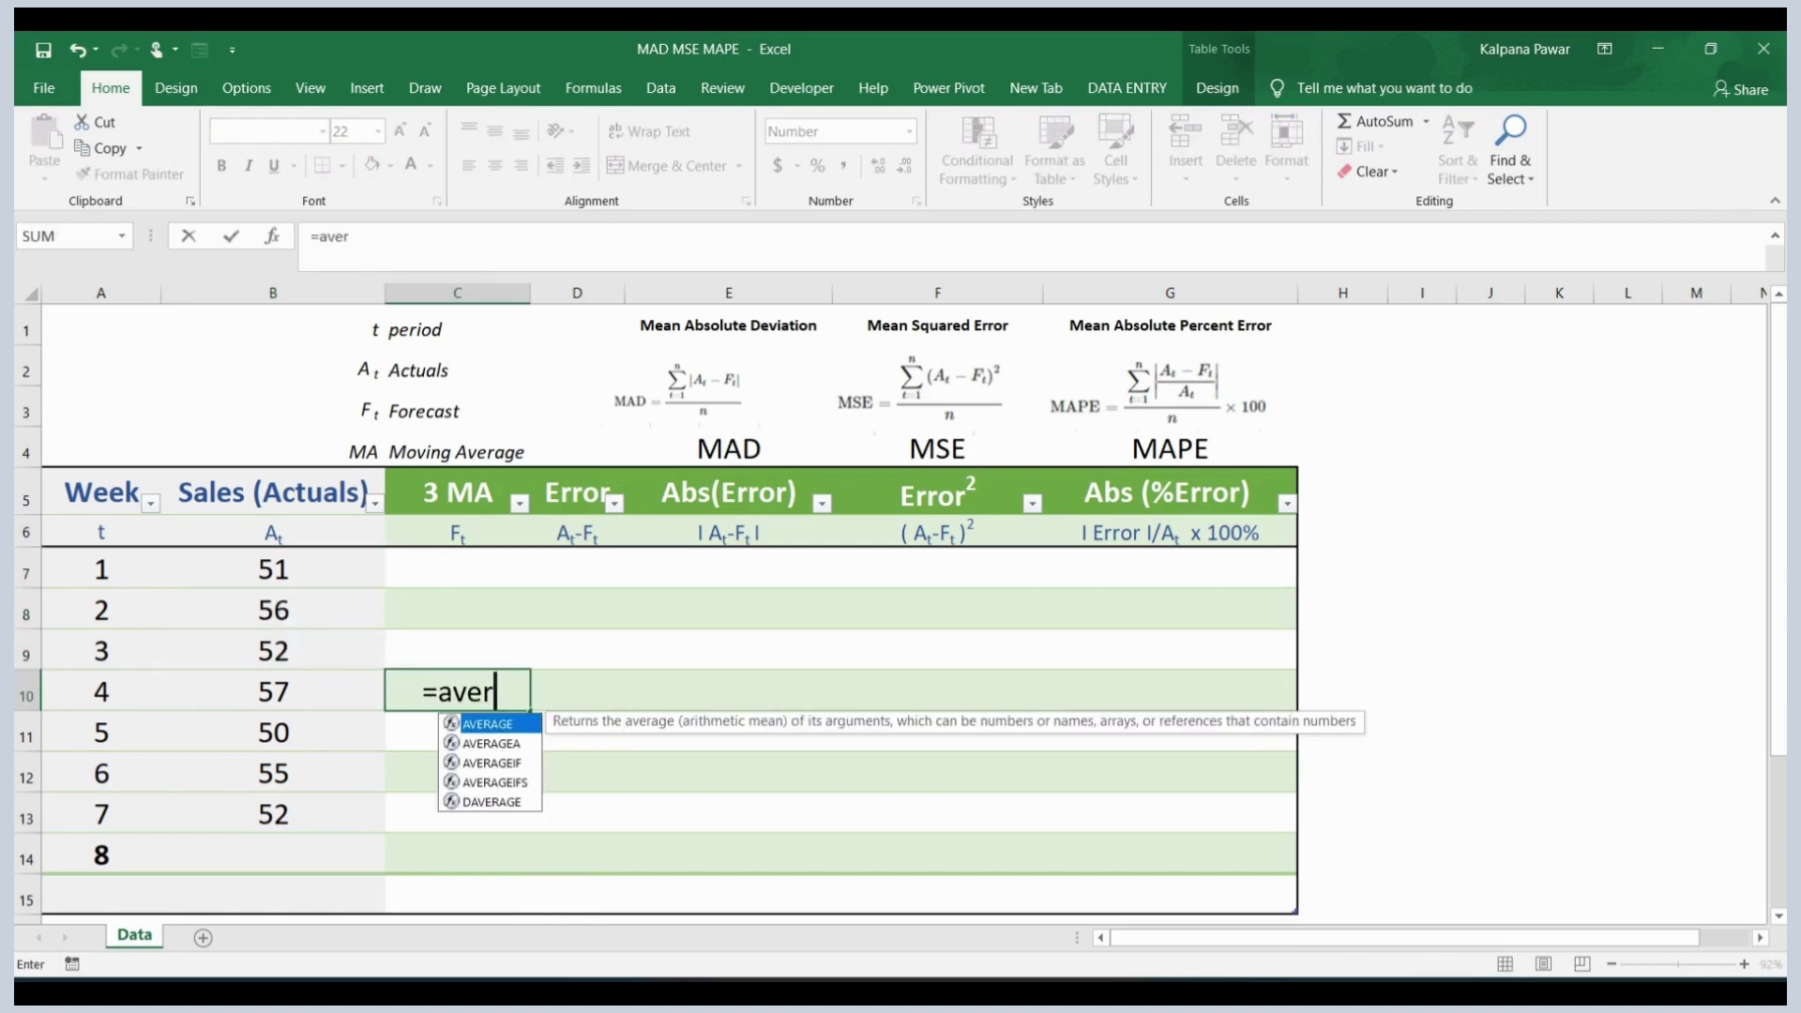
text(age()
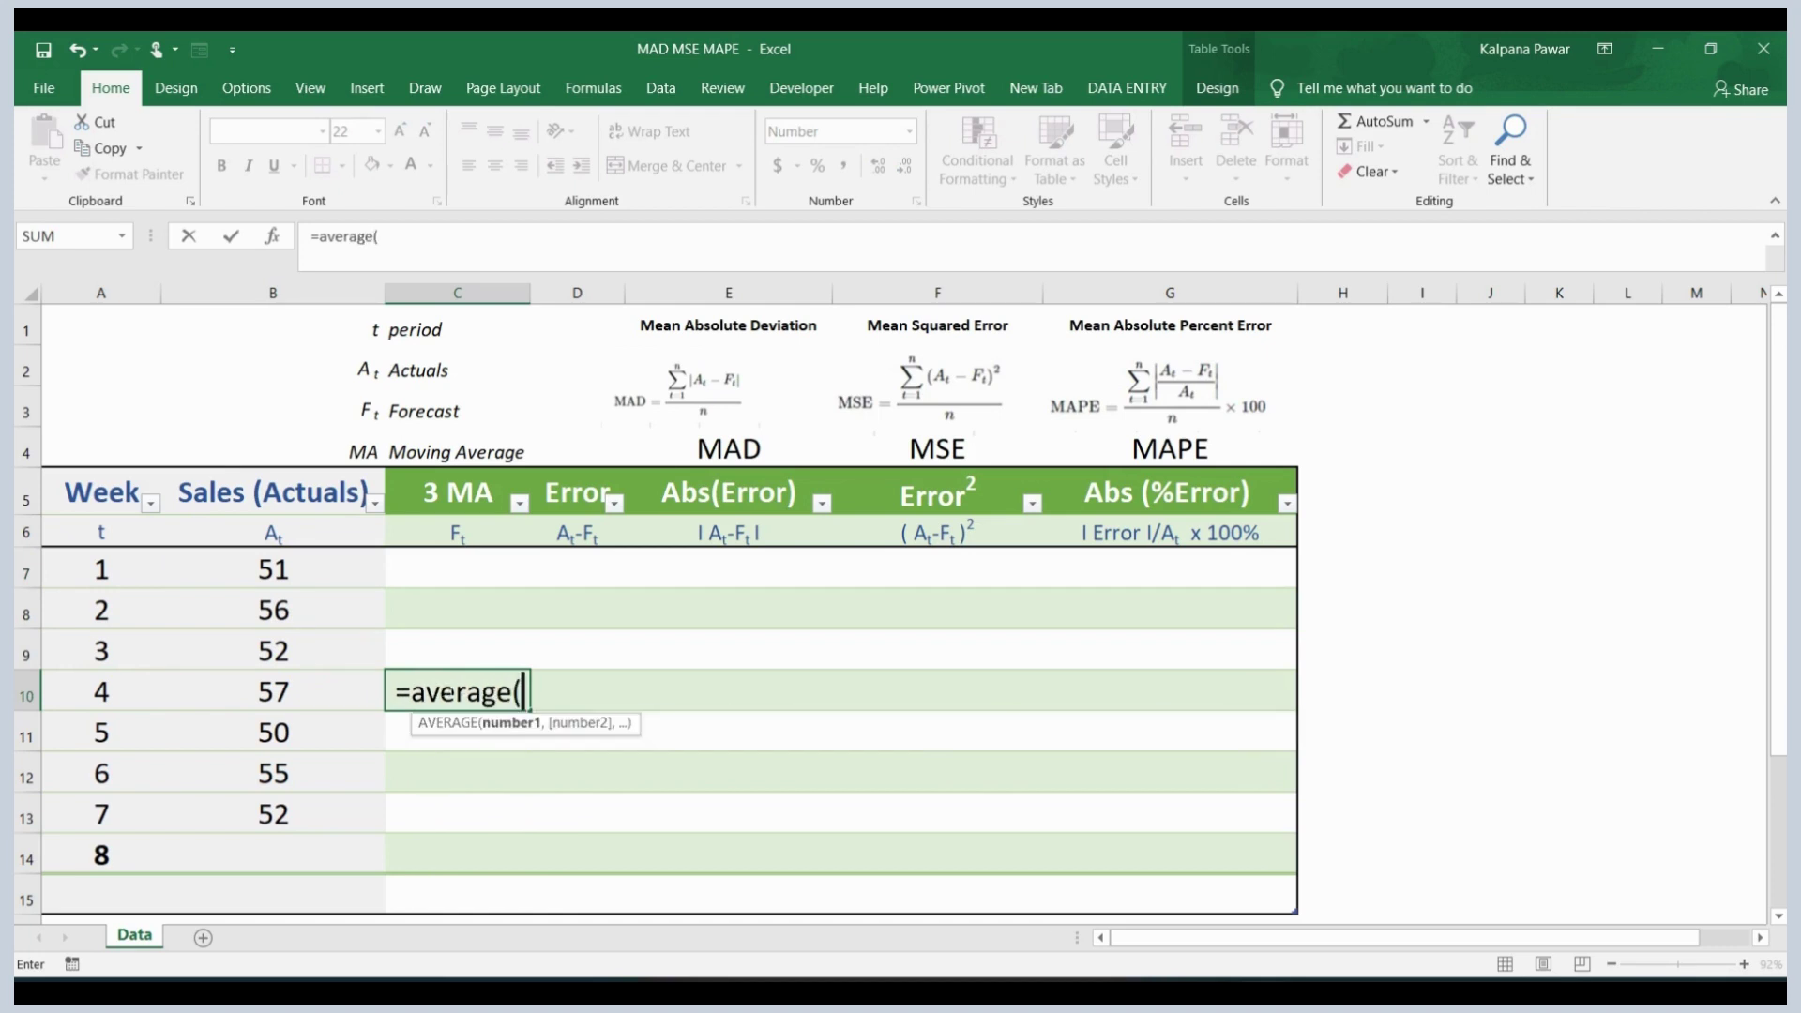
drag(279, 565, 286, 647)
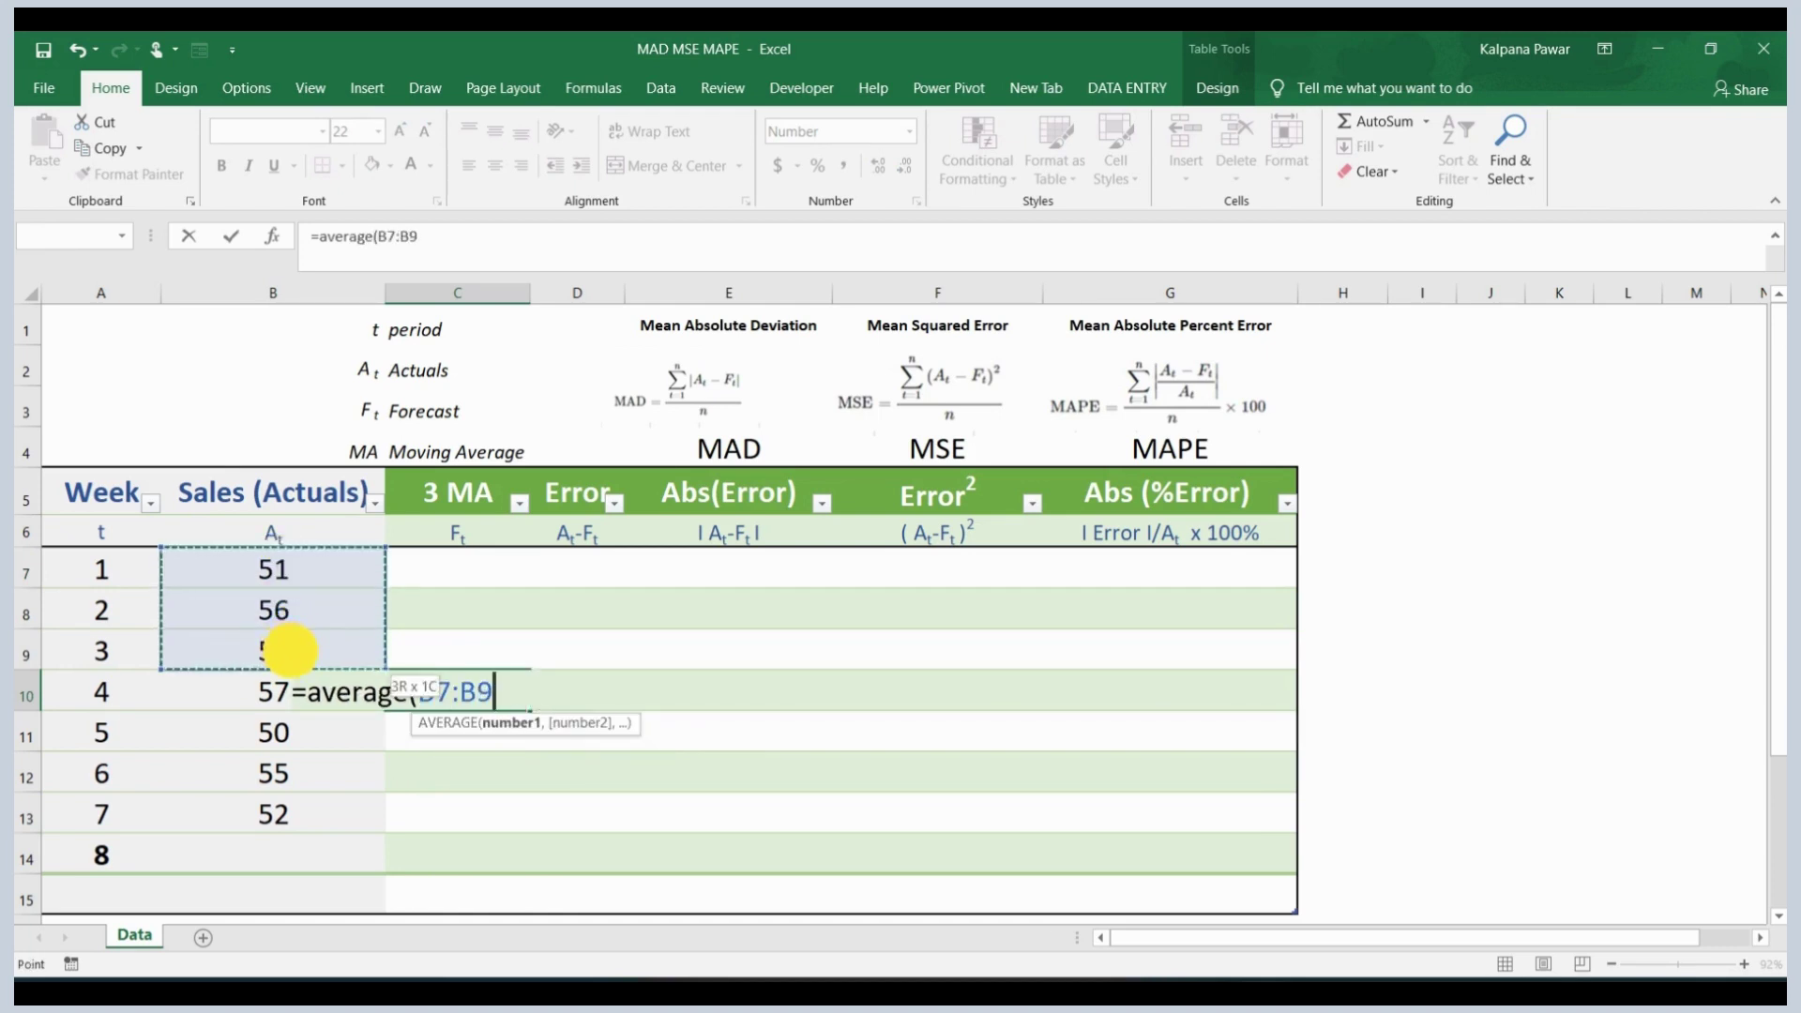
key(Return)
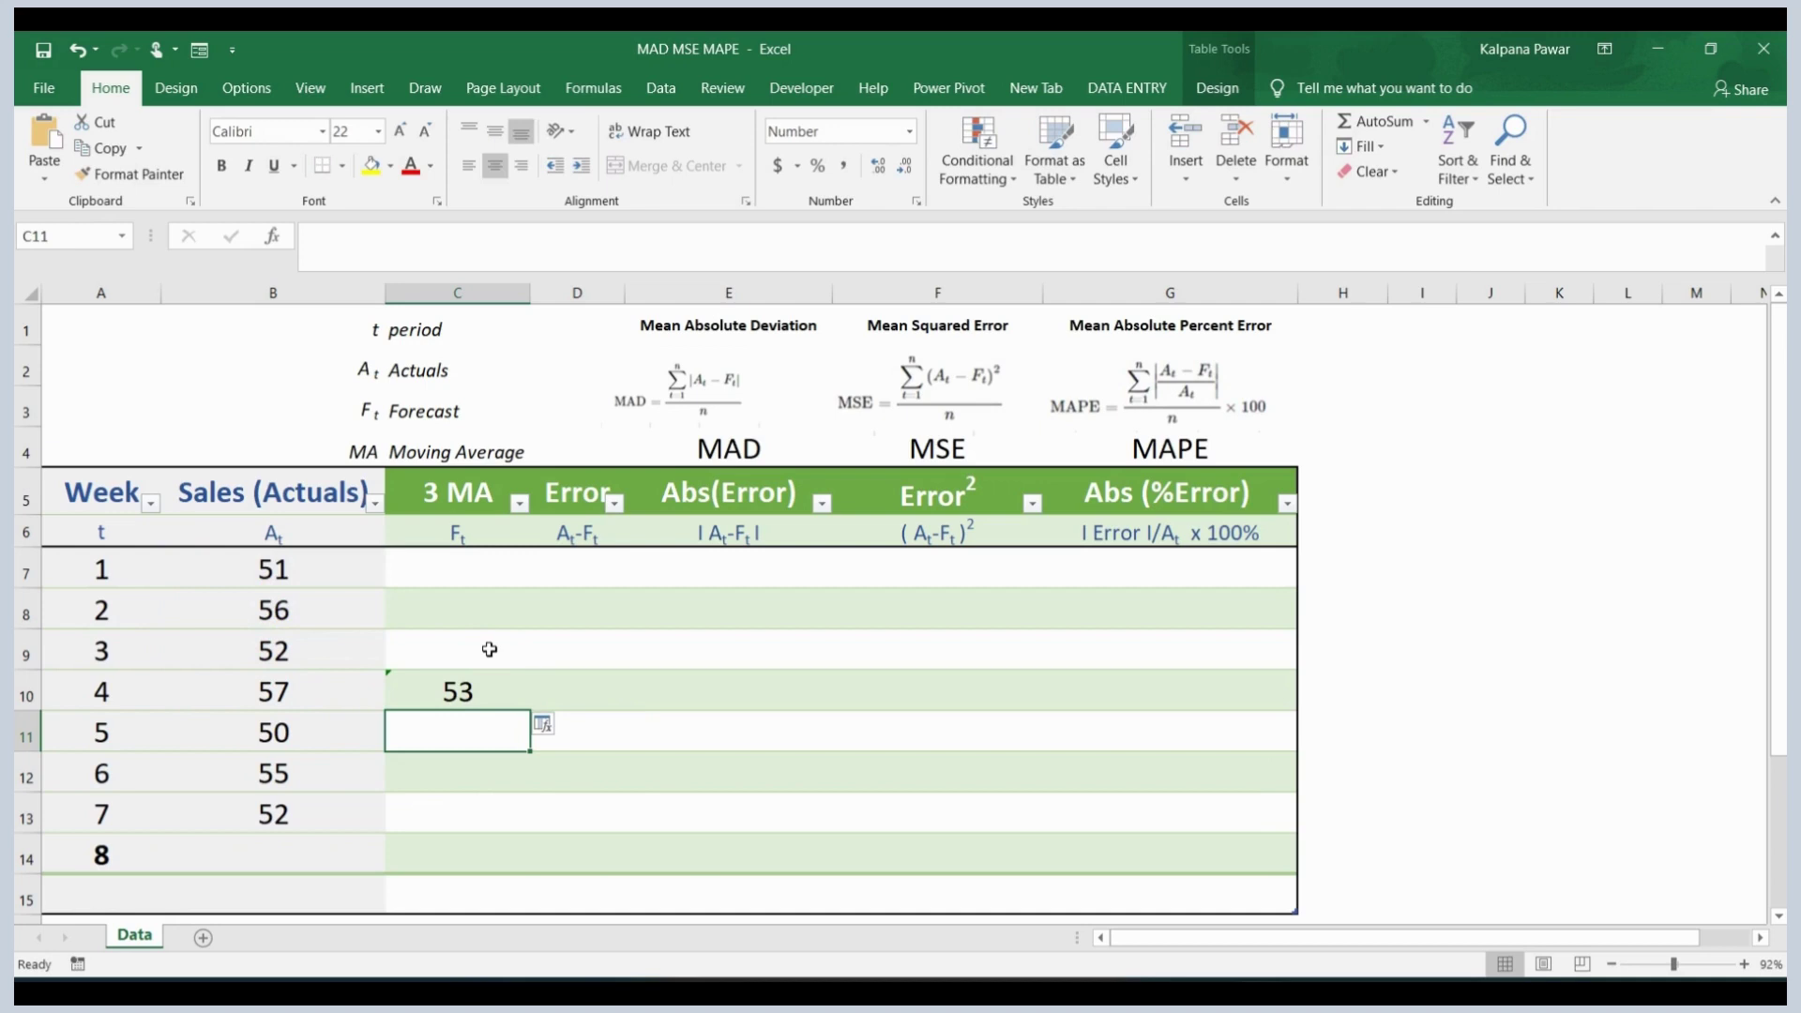
click(474, 690)
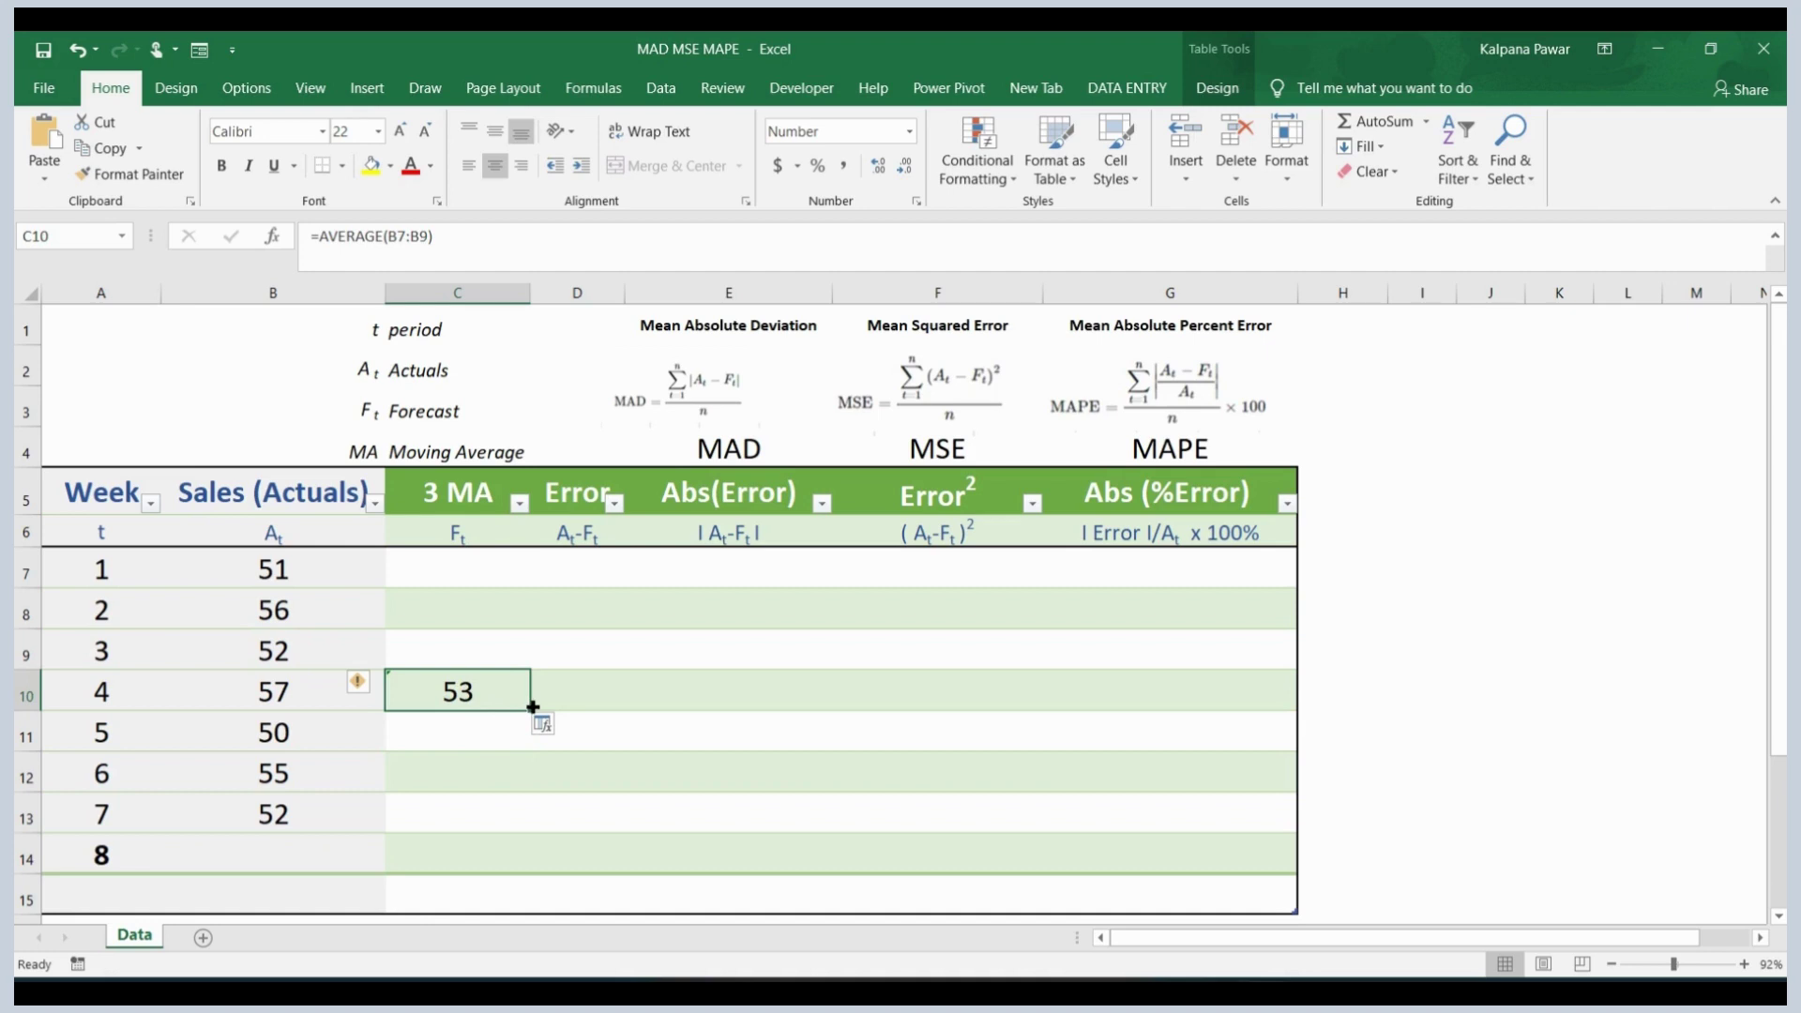
drag(533, 708, 515, 879)
- Examine the week 8 forecast, the actual sales, the forecast range and the blank forecast cells for weeks 1 to 3
click(463, 854)
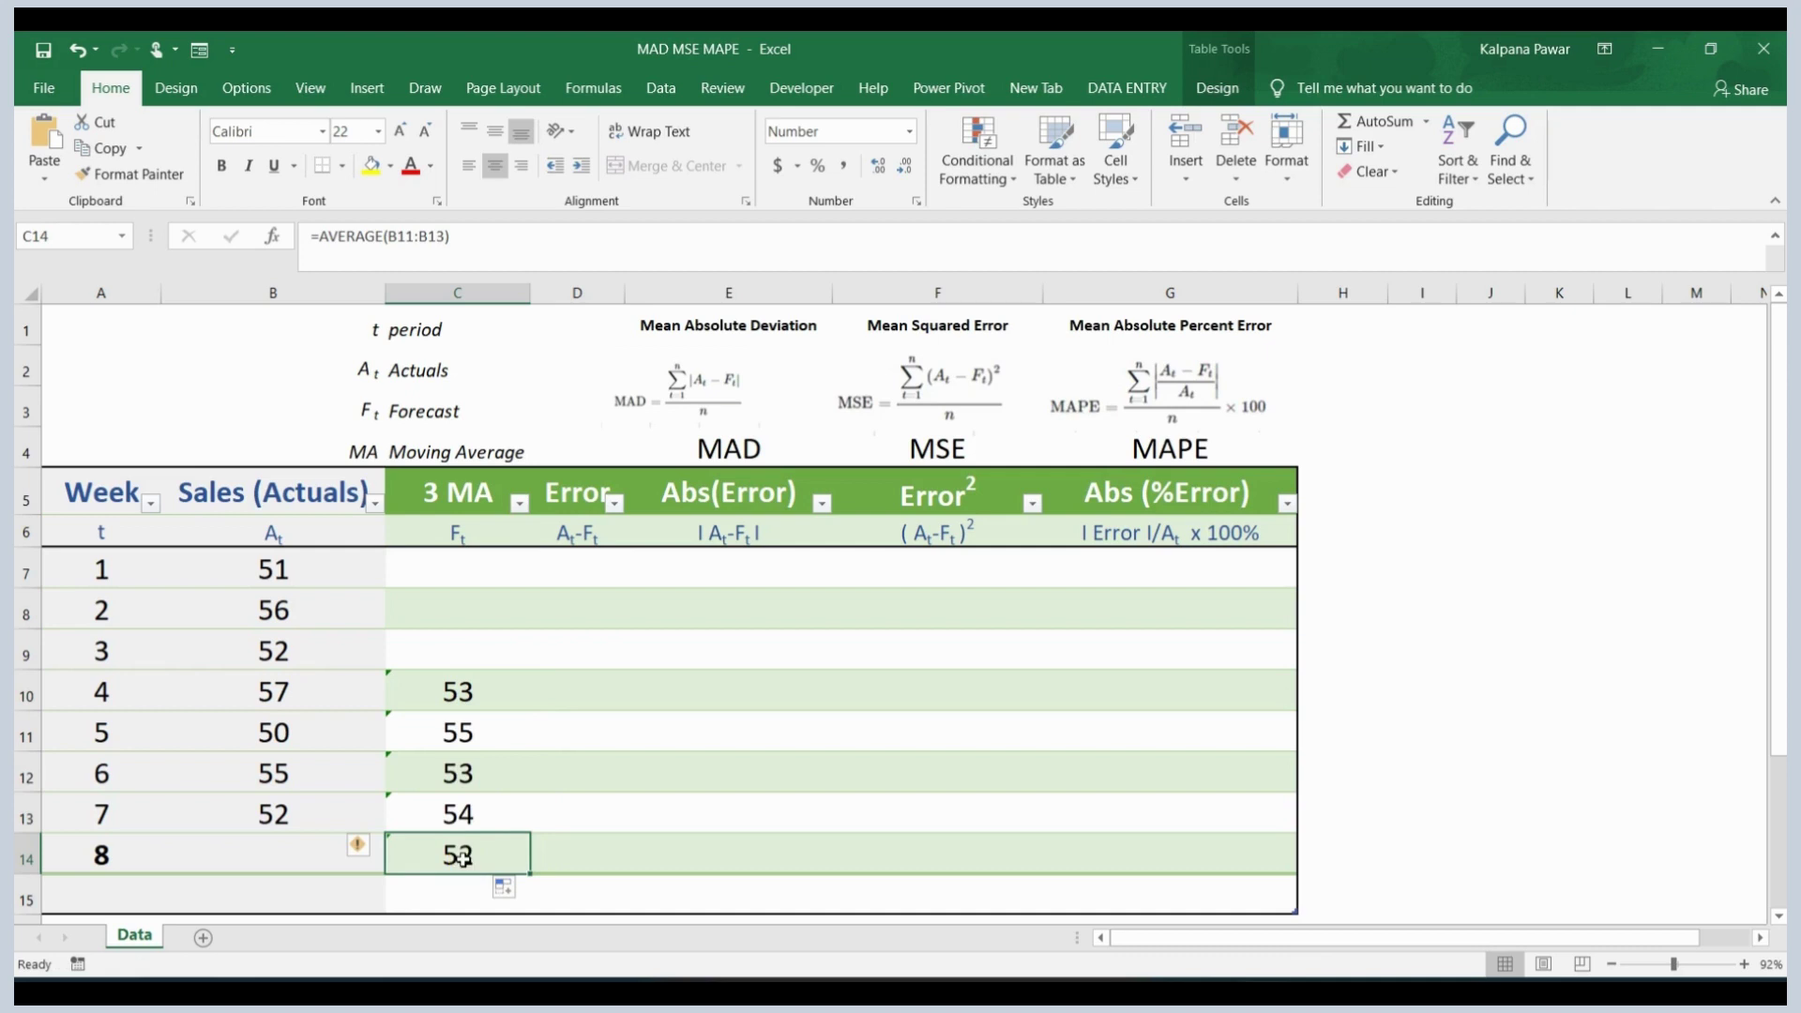
click(456, 532)
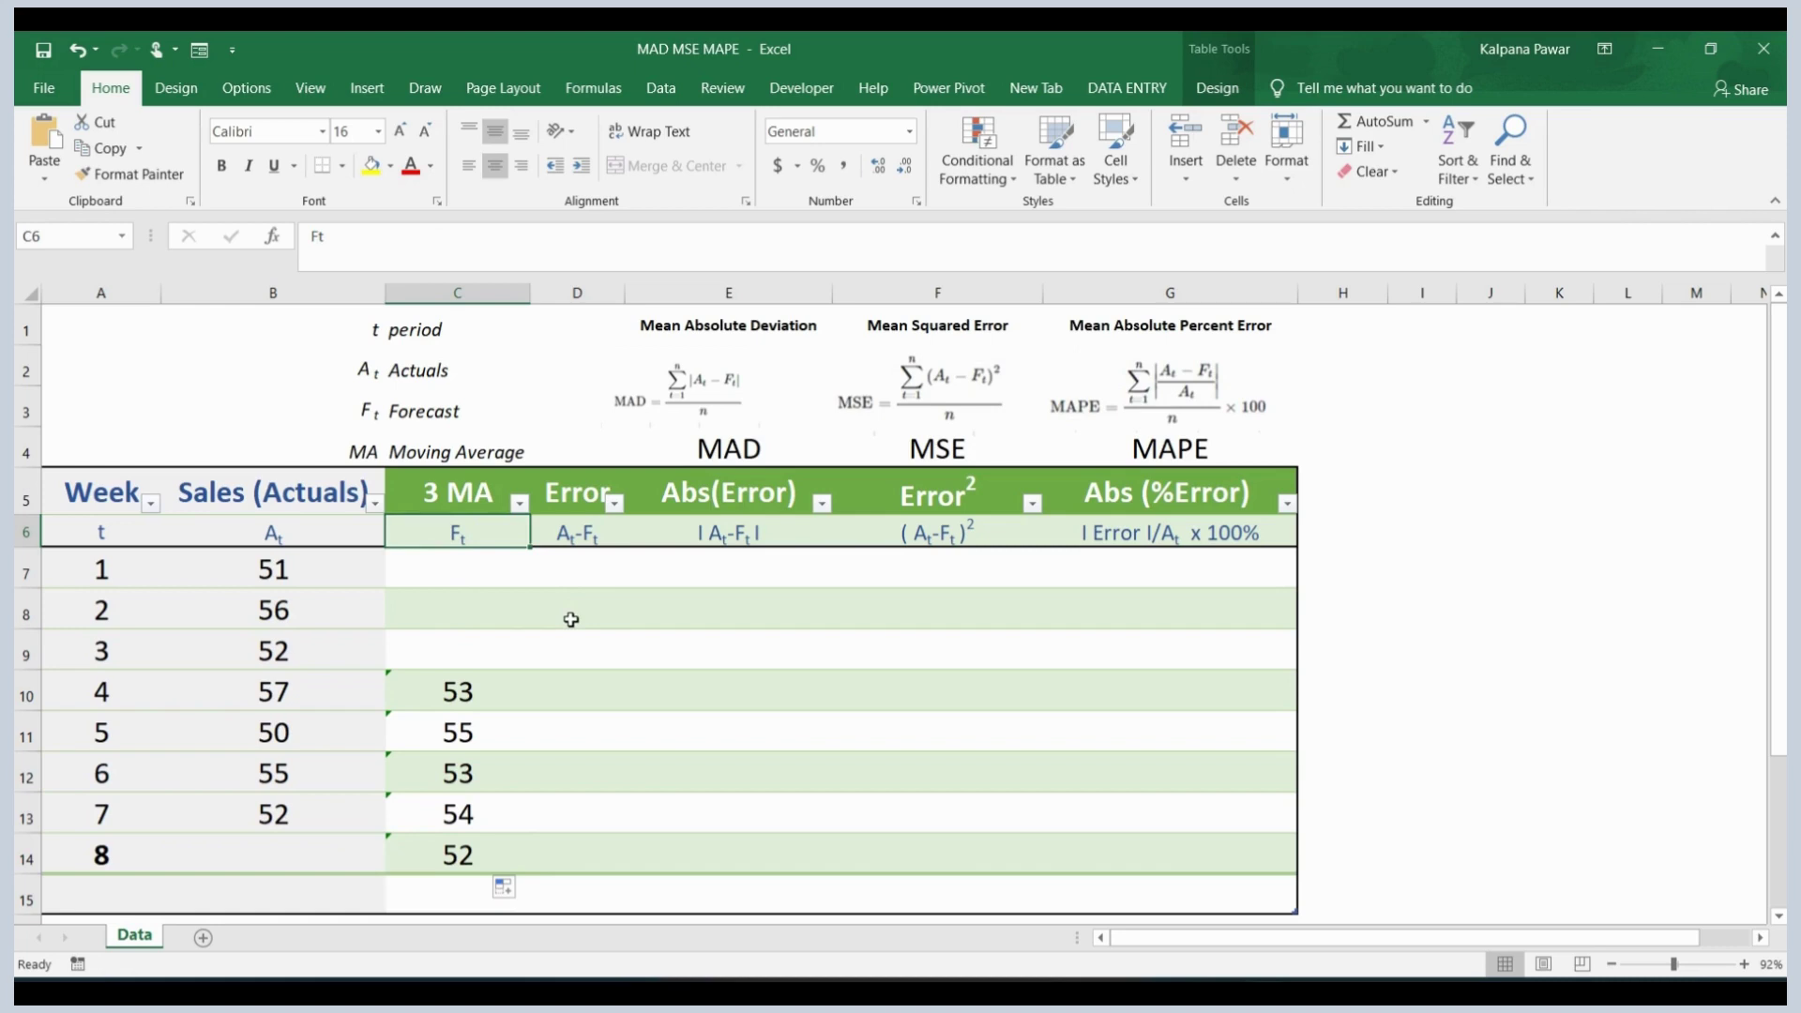
drag(286, 570, 300, 814)
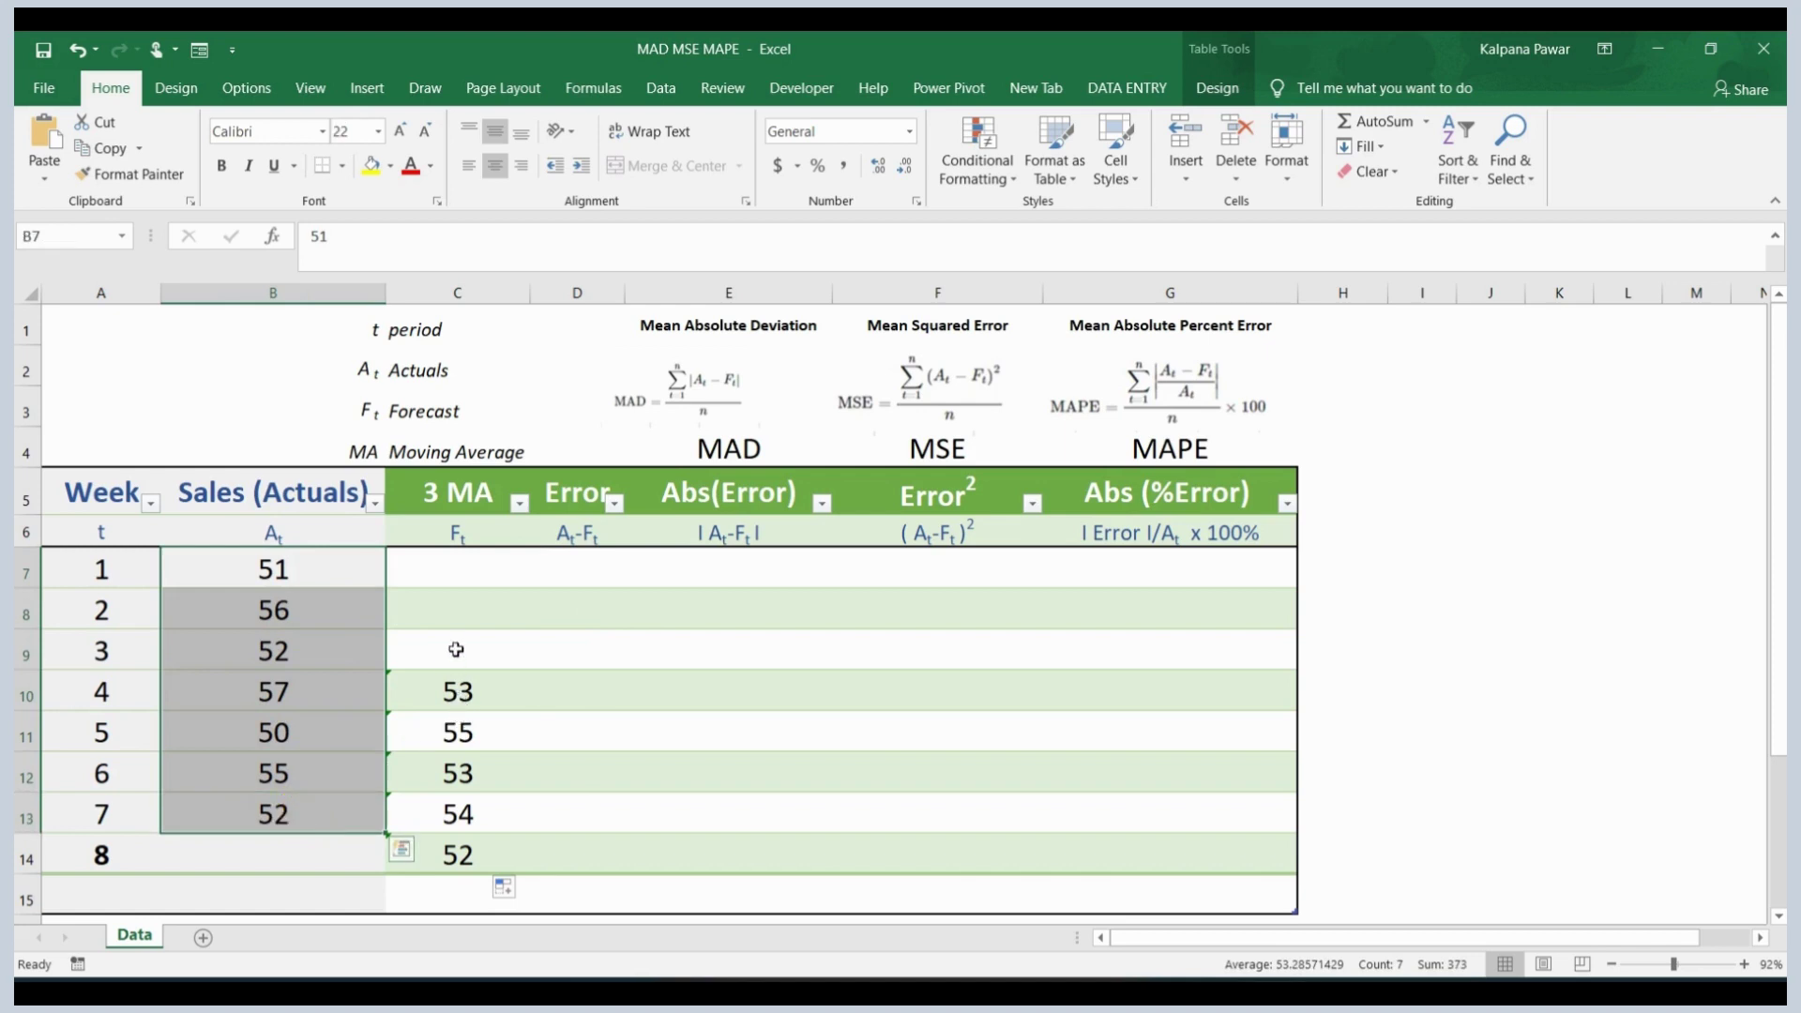
drag(443, 677, 445, 854)
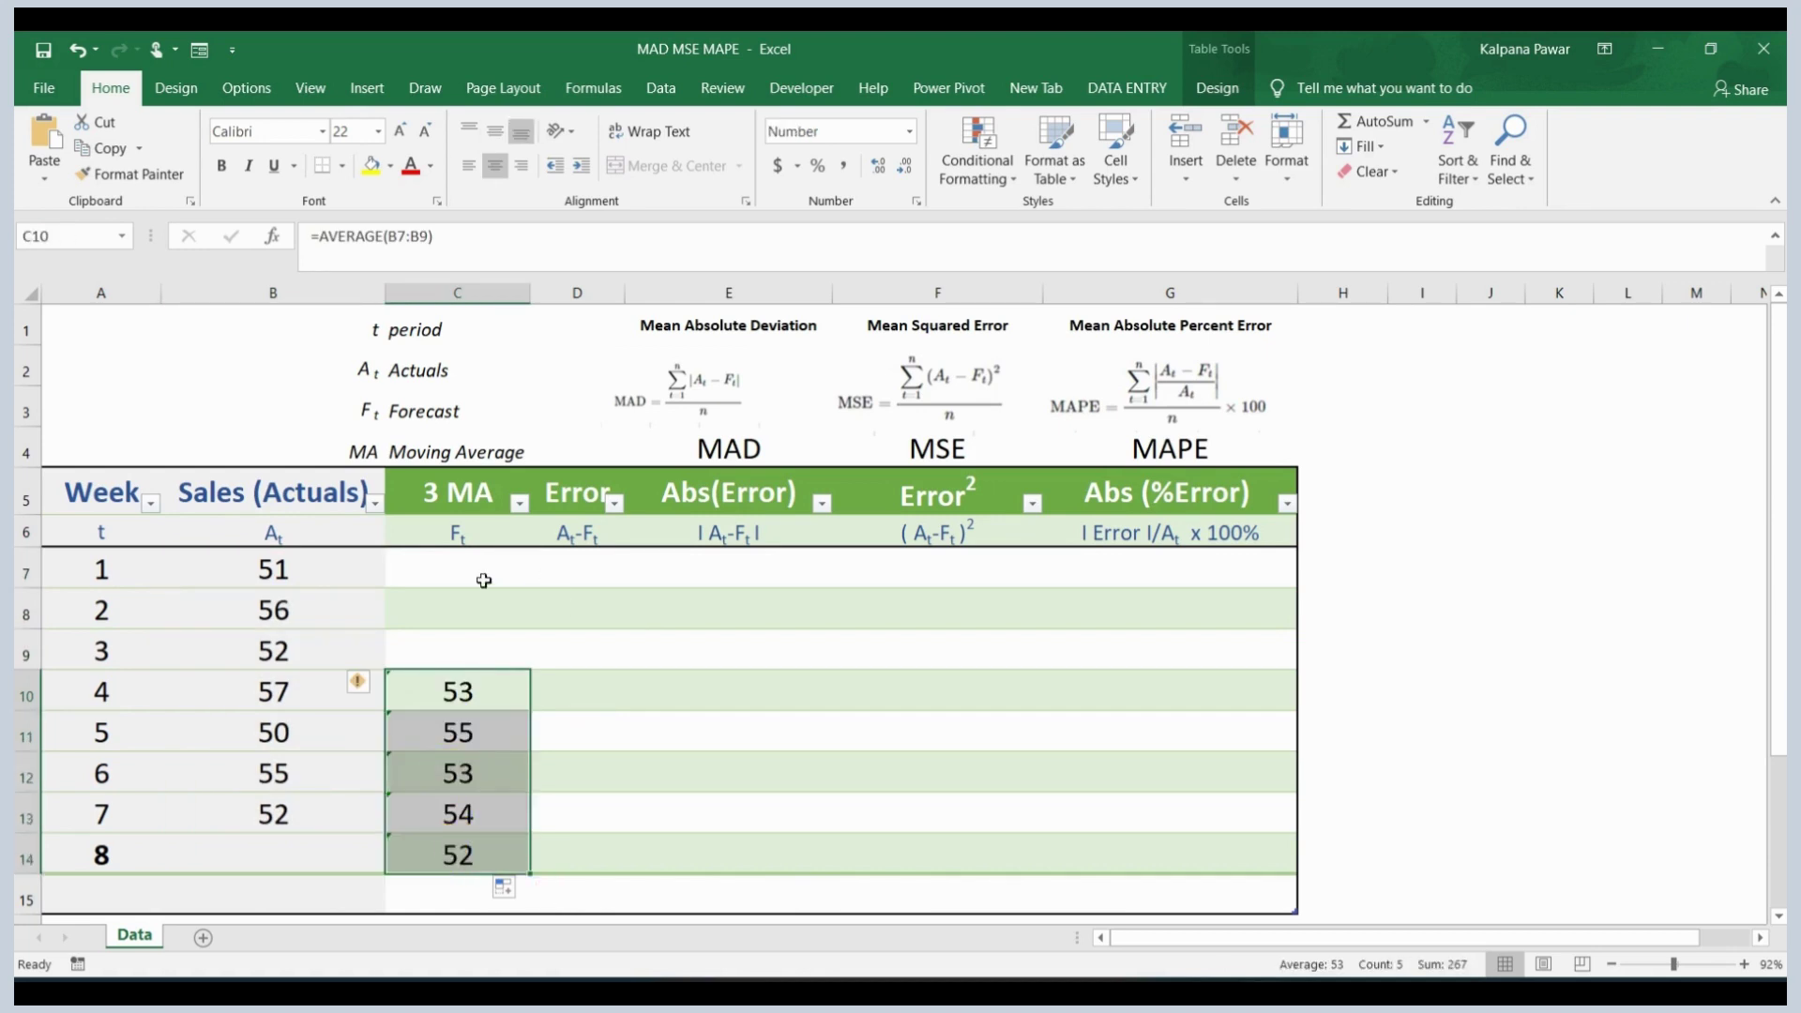
drag(477, 570, 482, 663)
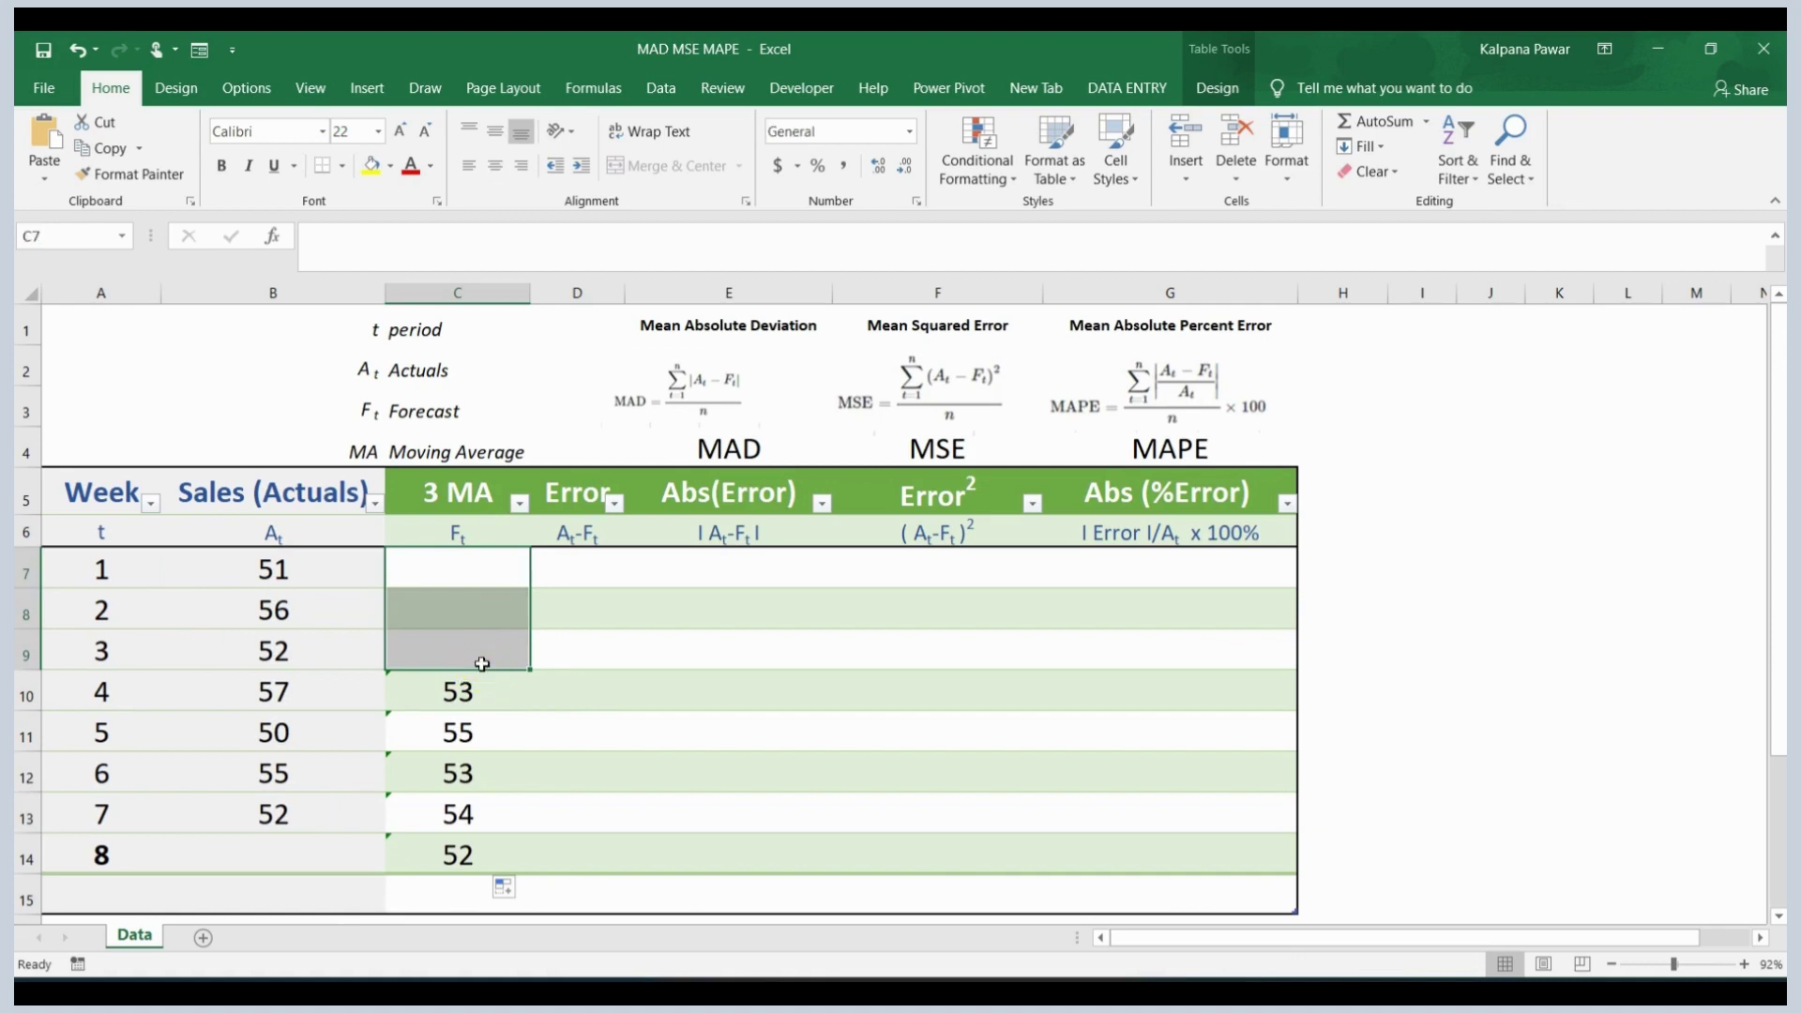
- Calculate the week 4 forecast error in D10 as Sales (Actuals) minus 3 MA and copy the formula down through week 7
click(587, 695)
text(=)
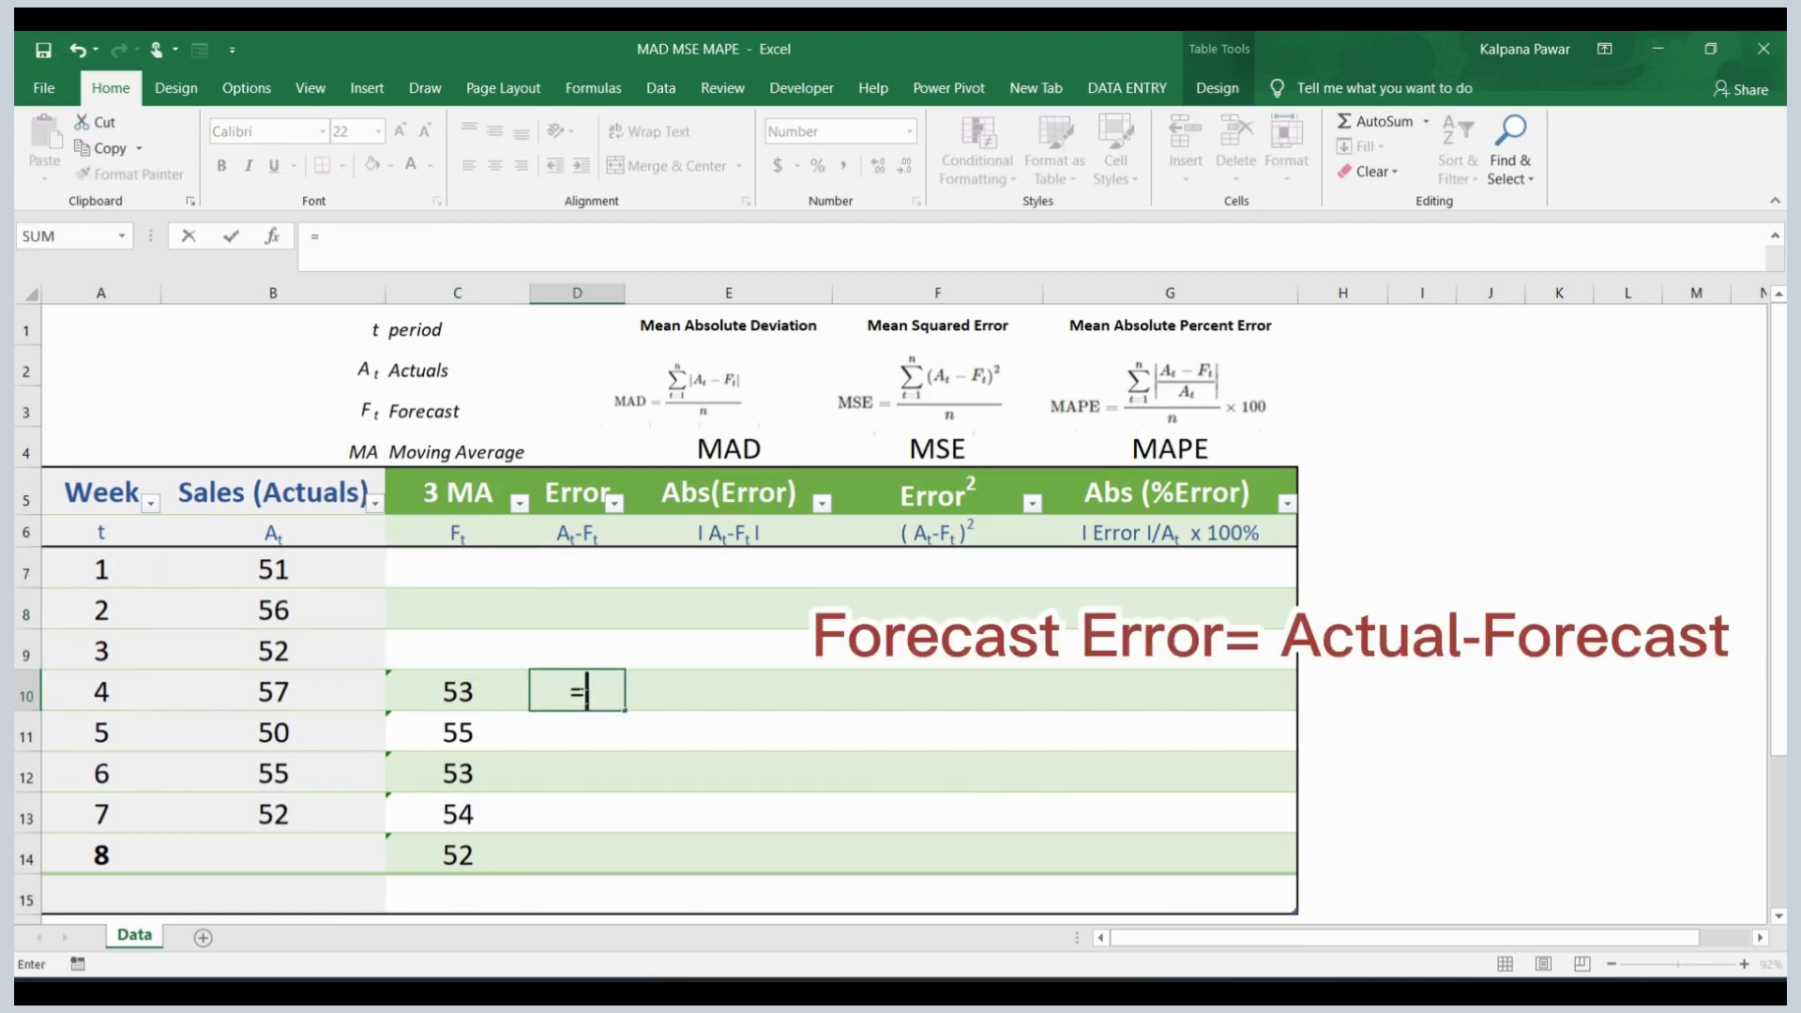
click(302, 694)
text(-)
click(441, 695)
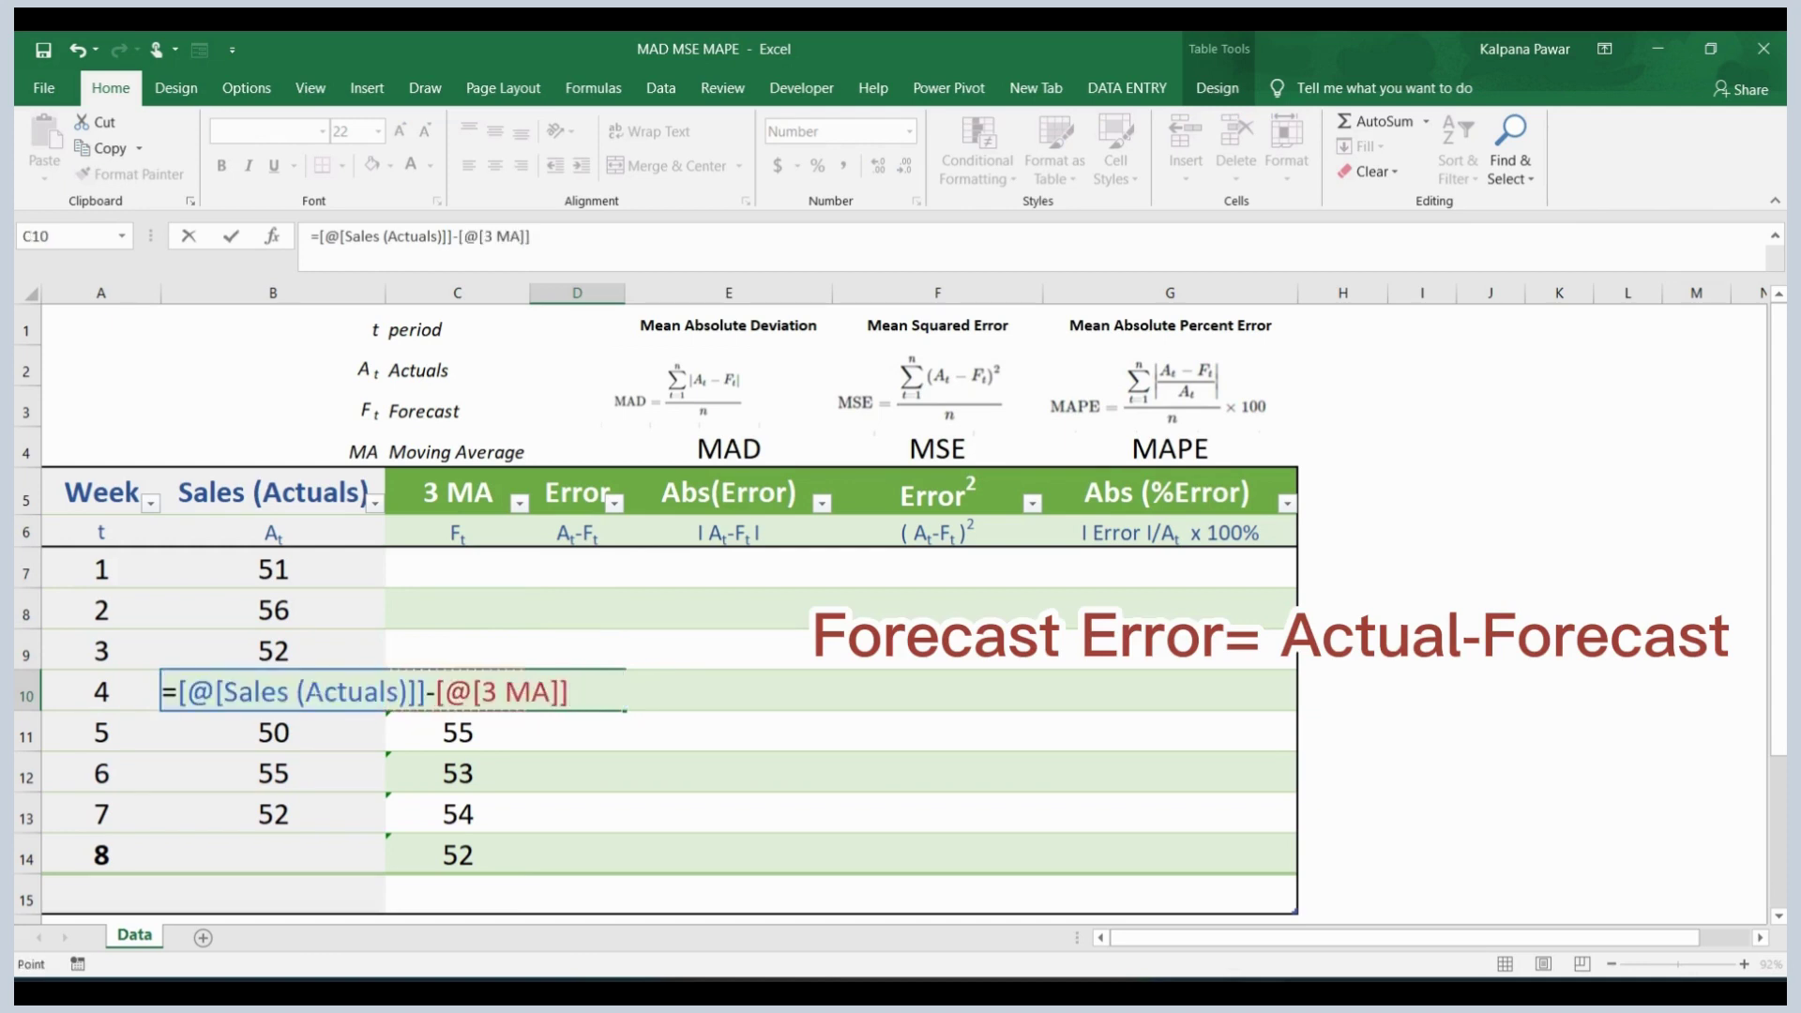
key(Return)
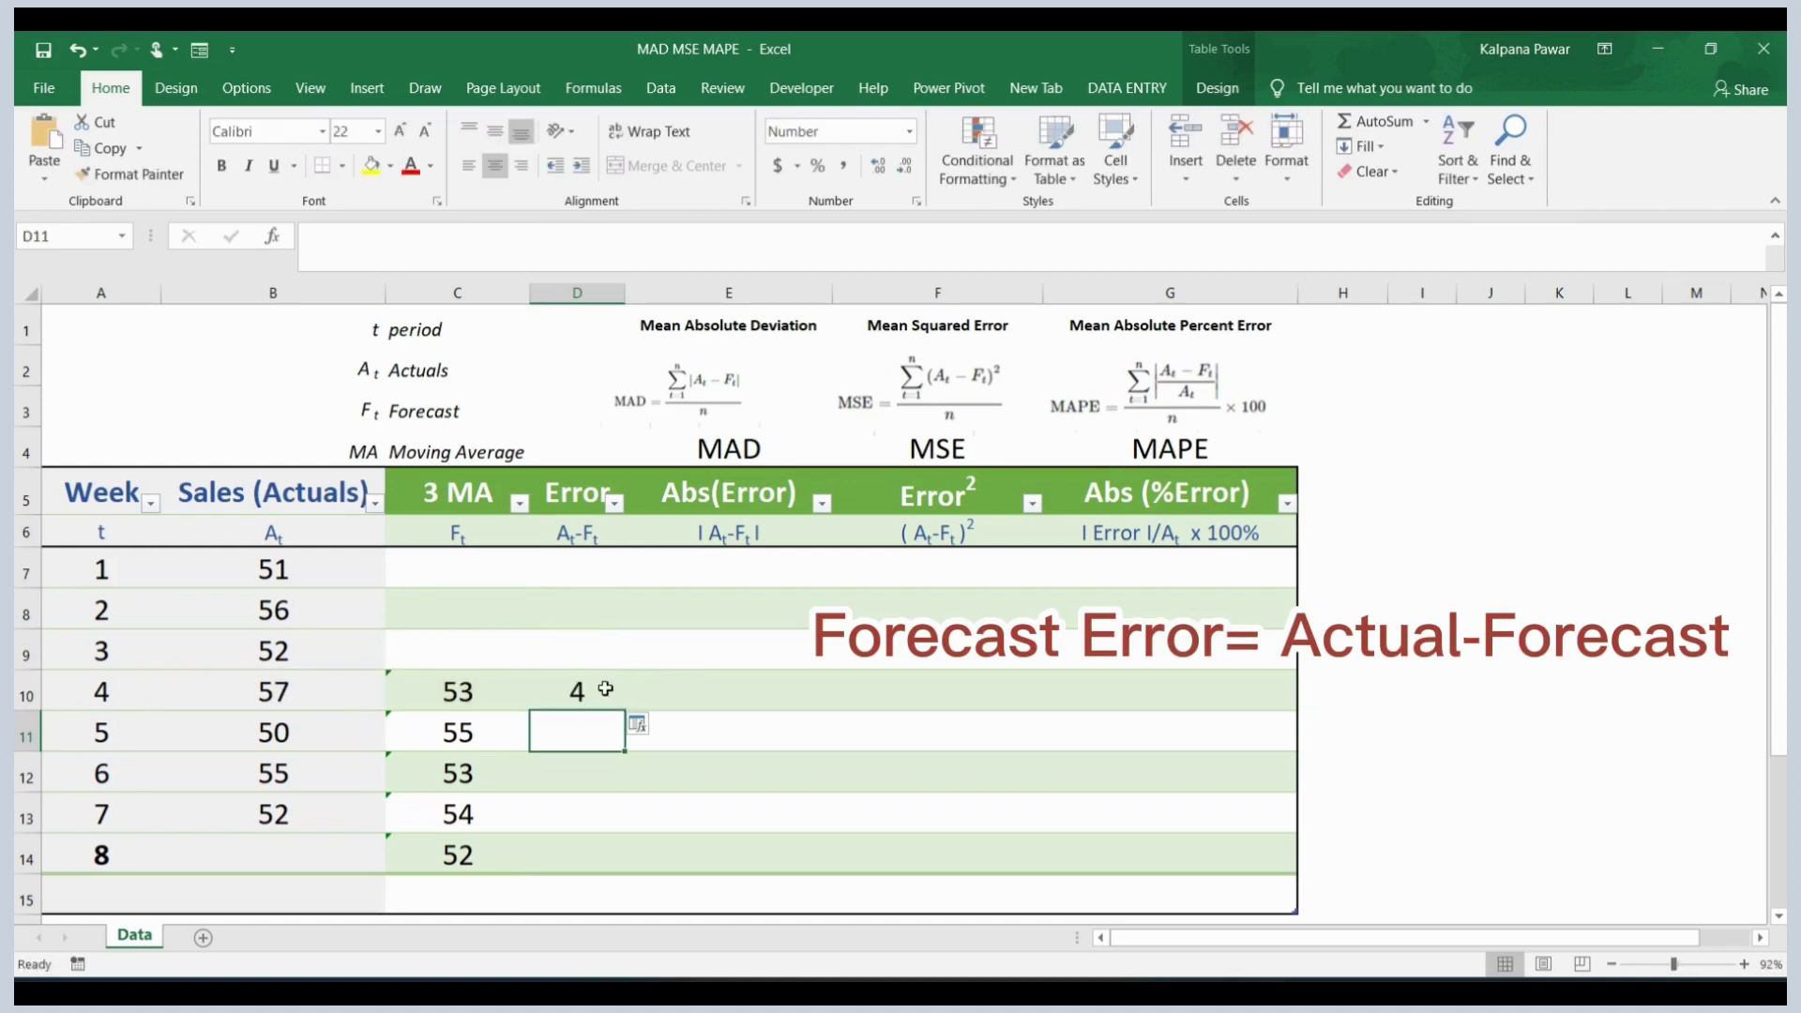
click(605, 689)
drag(624, 711, 599, 821)
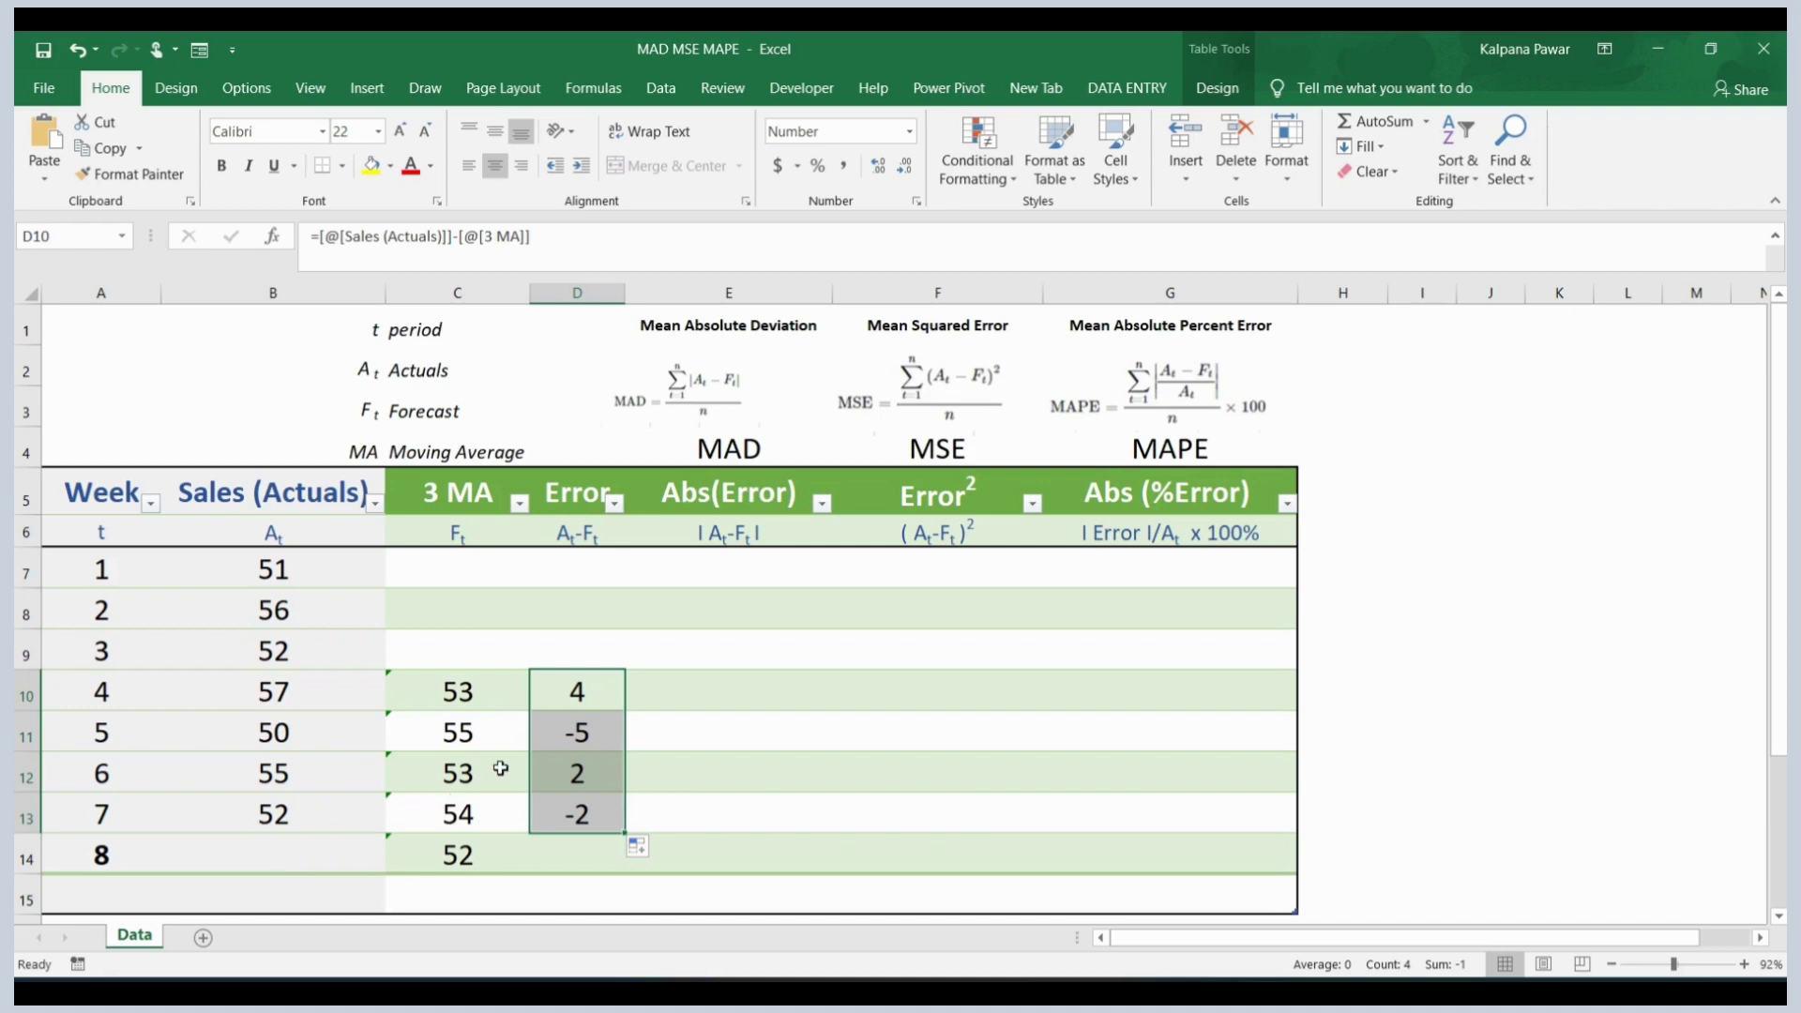
click(740, 685)
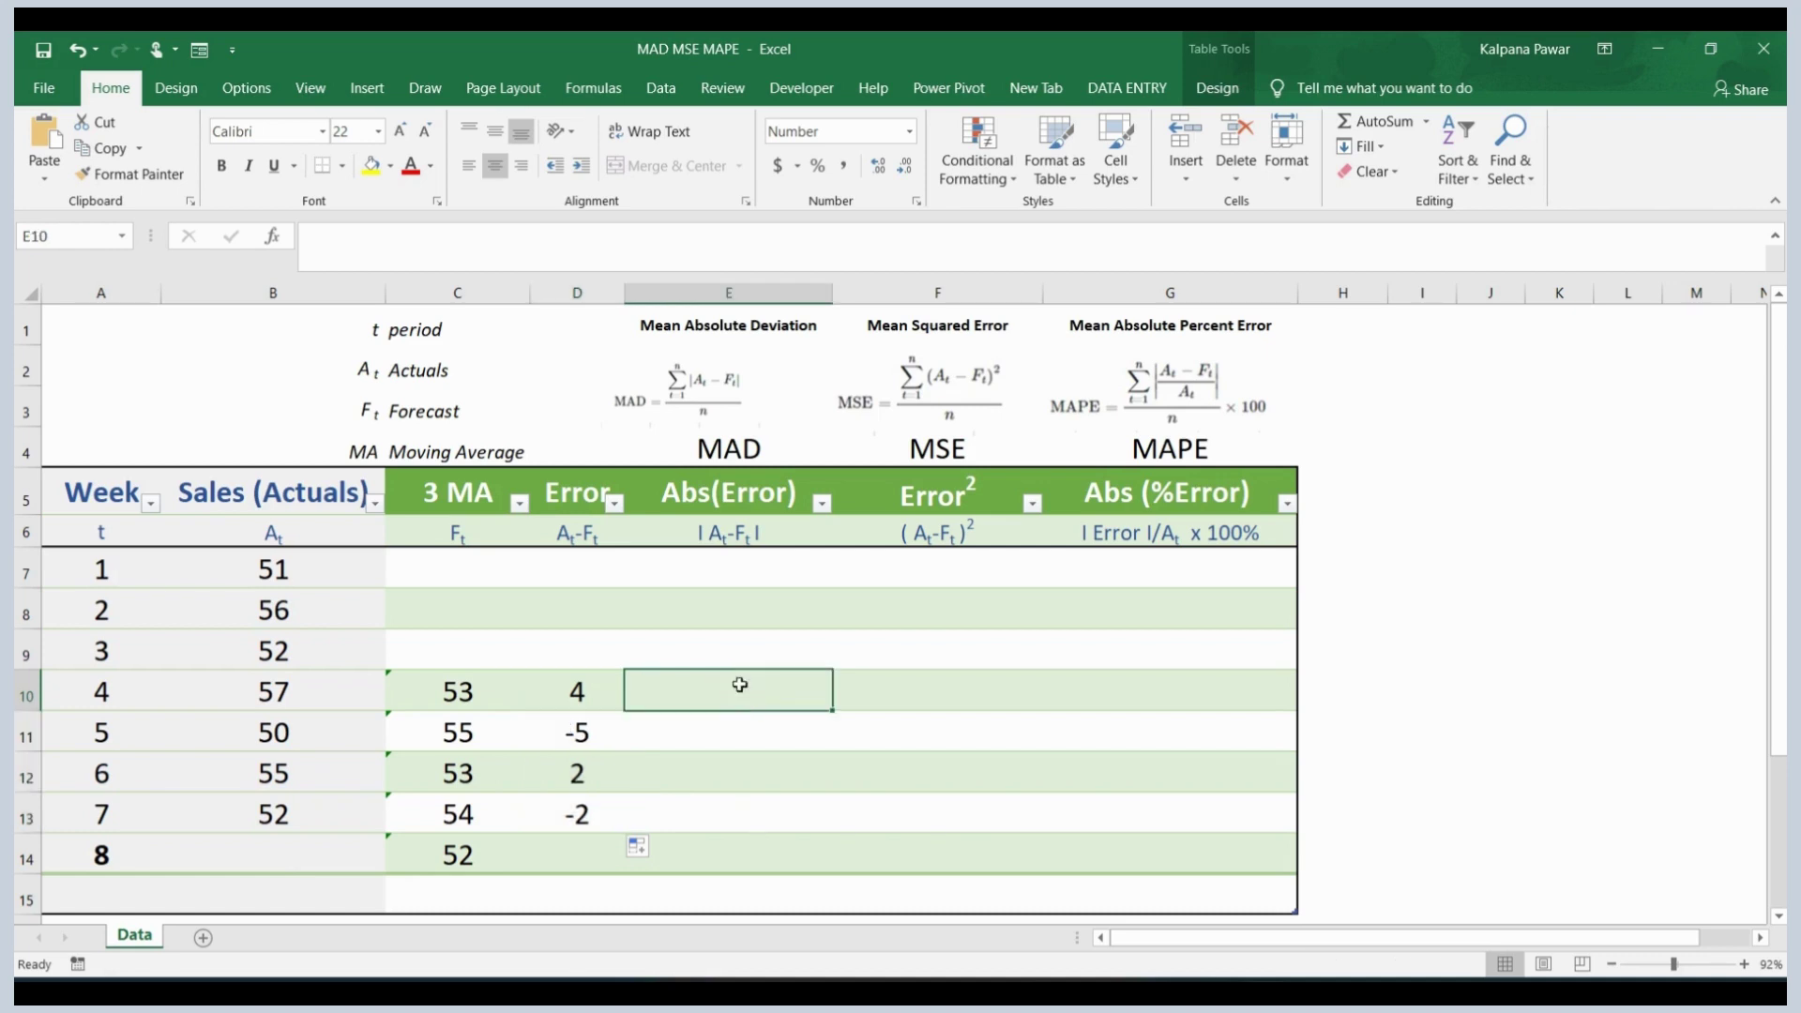
text(=)
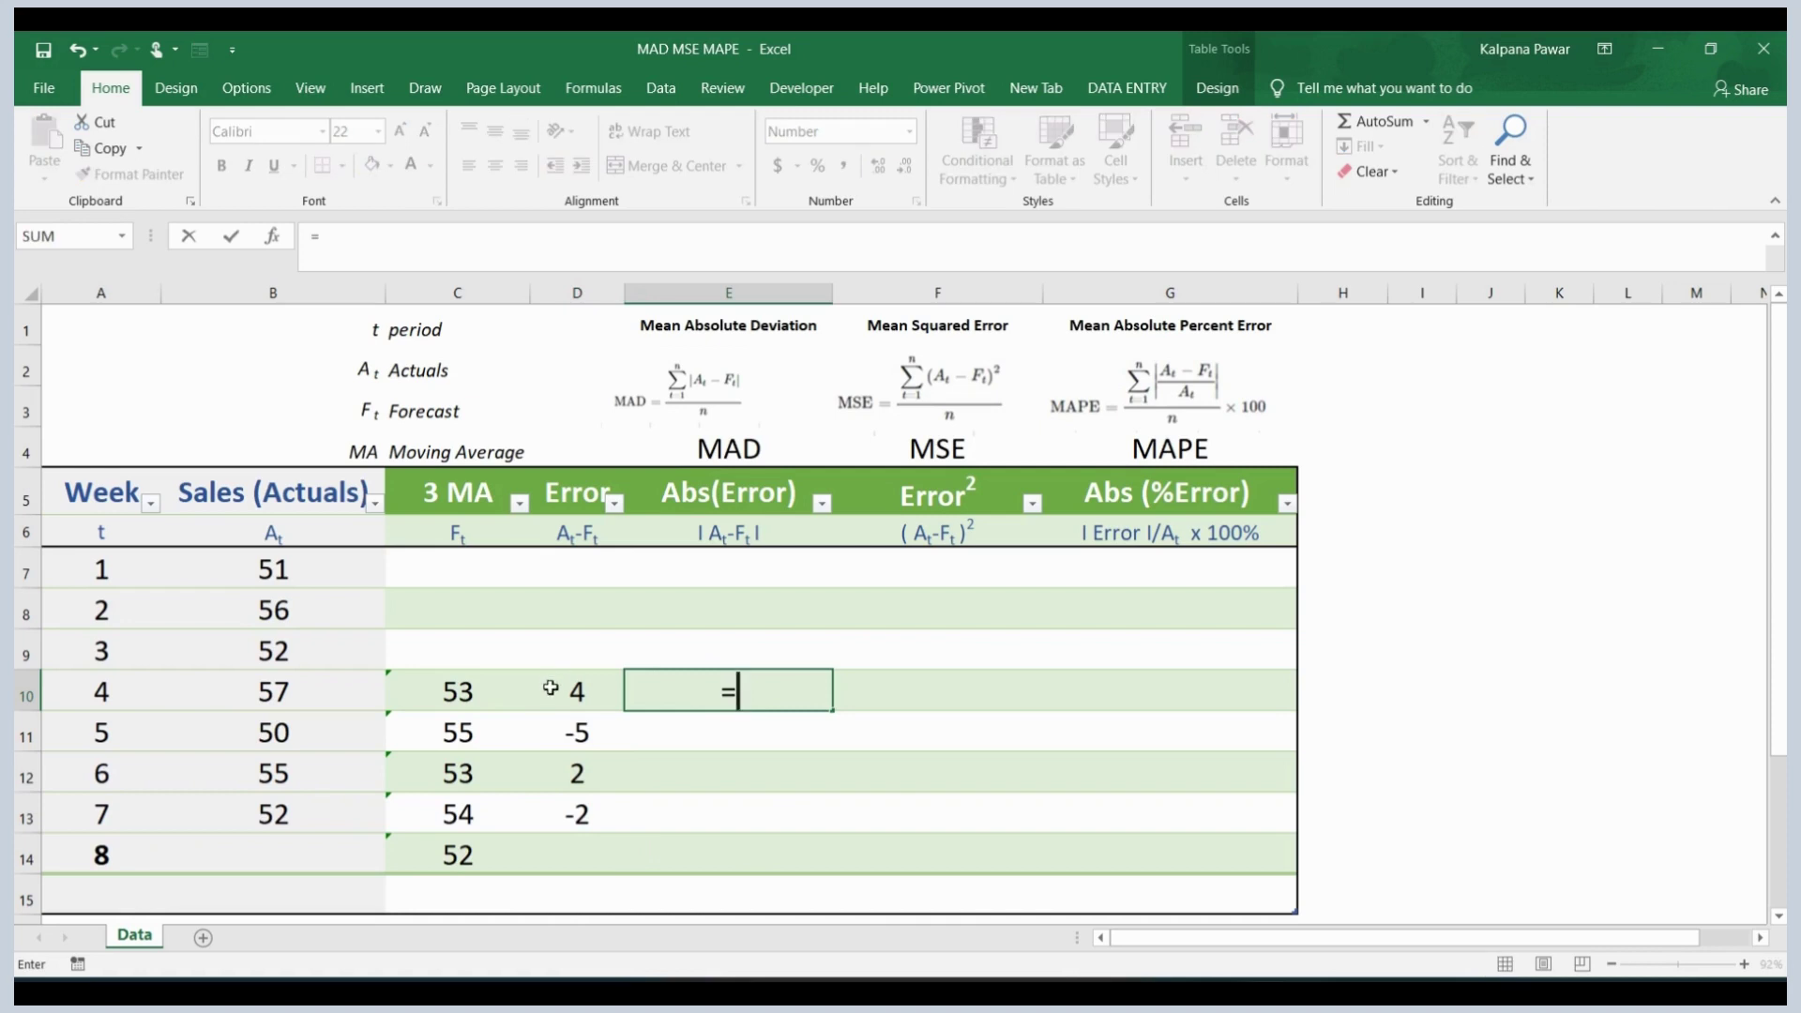
click(554, 694)
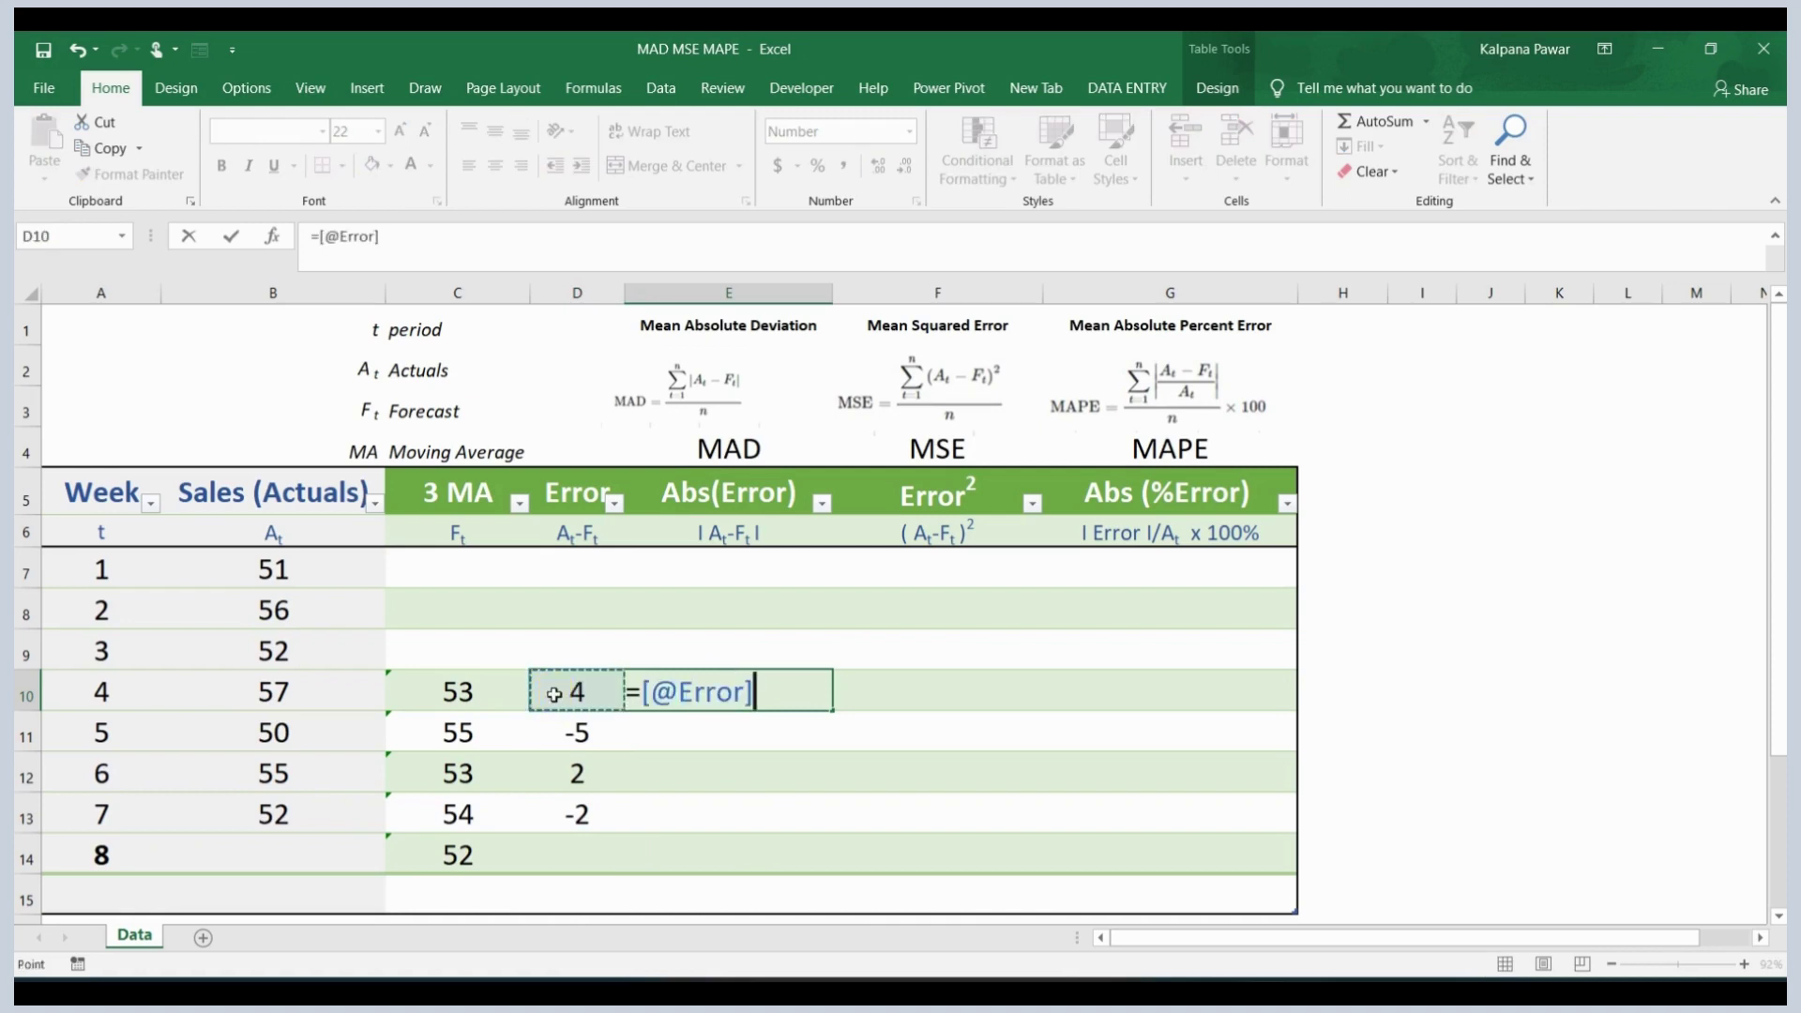
key(Return)
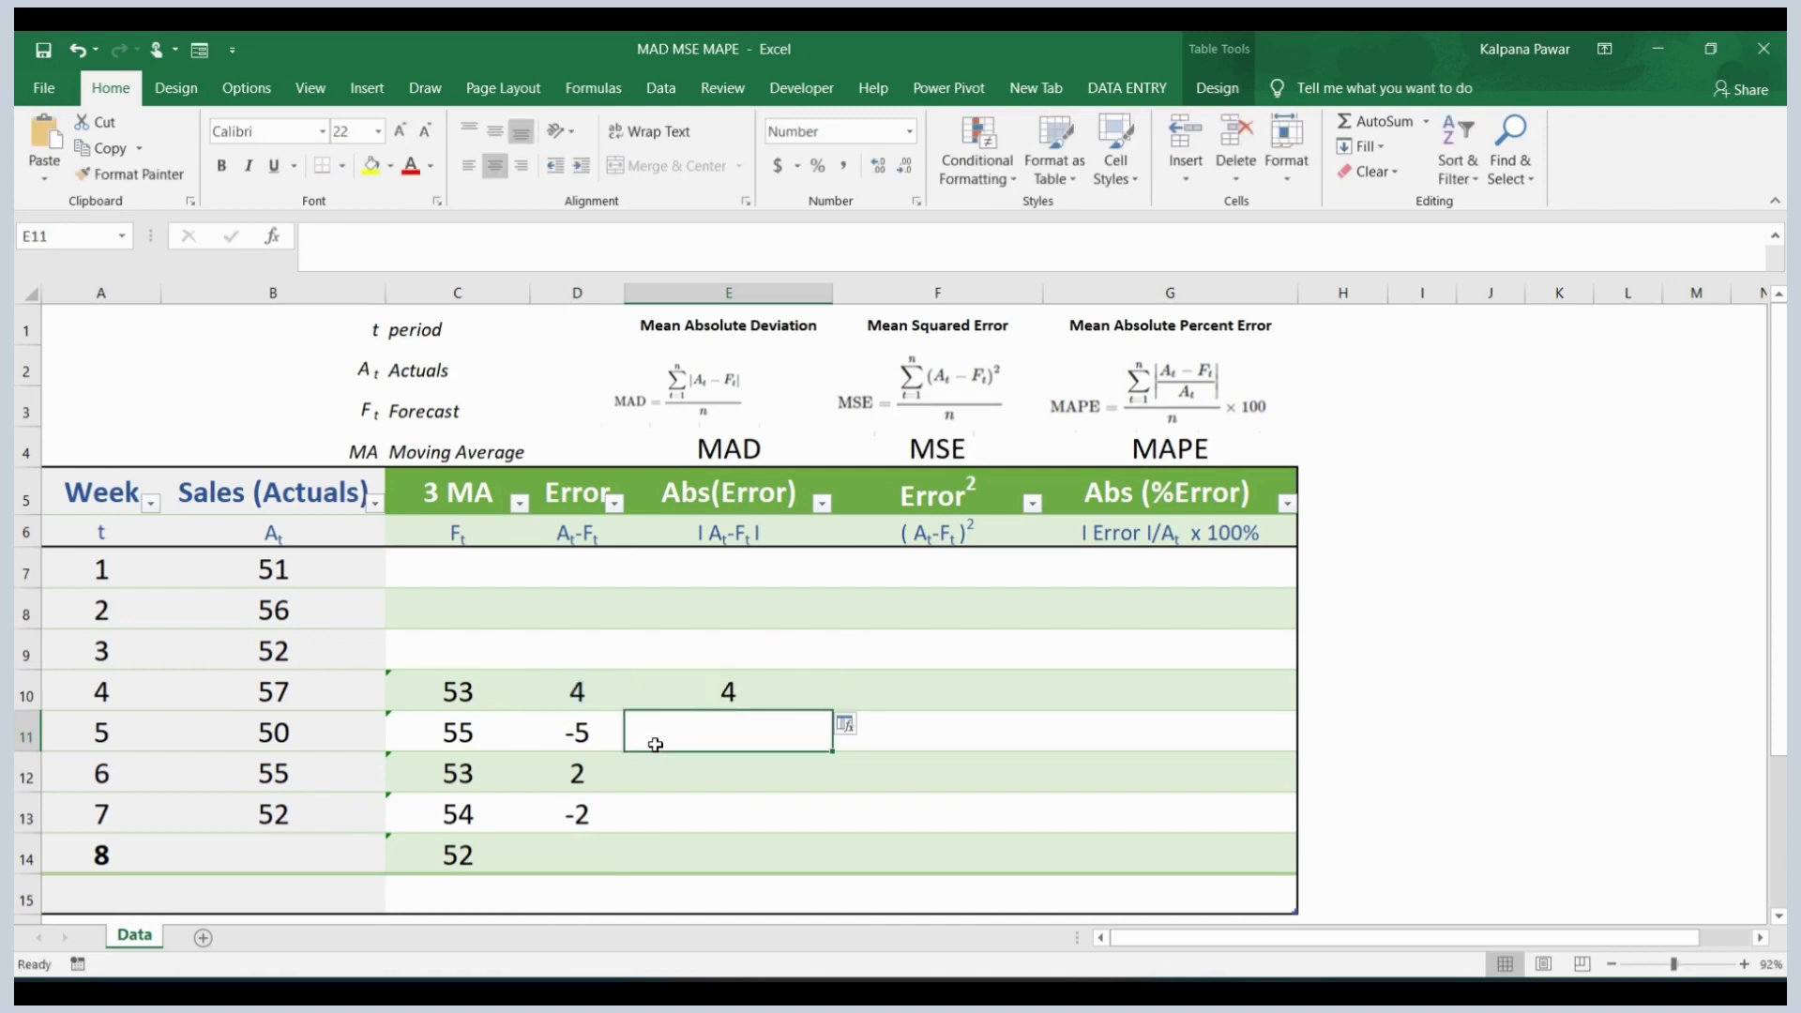
text(=)
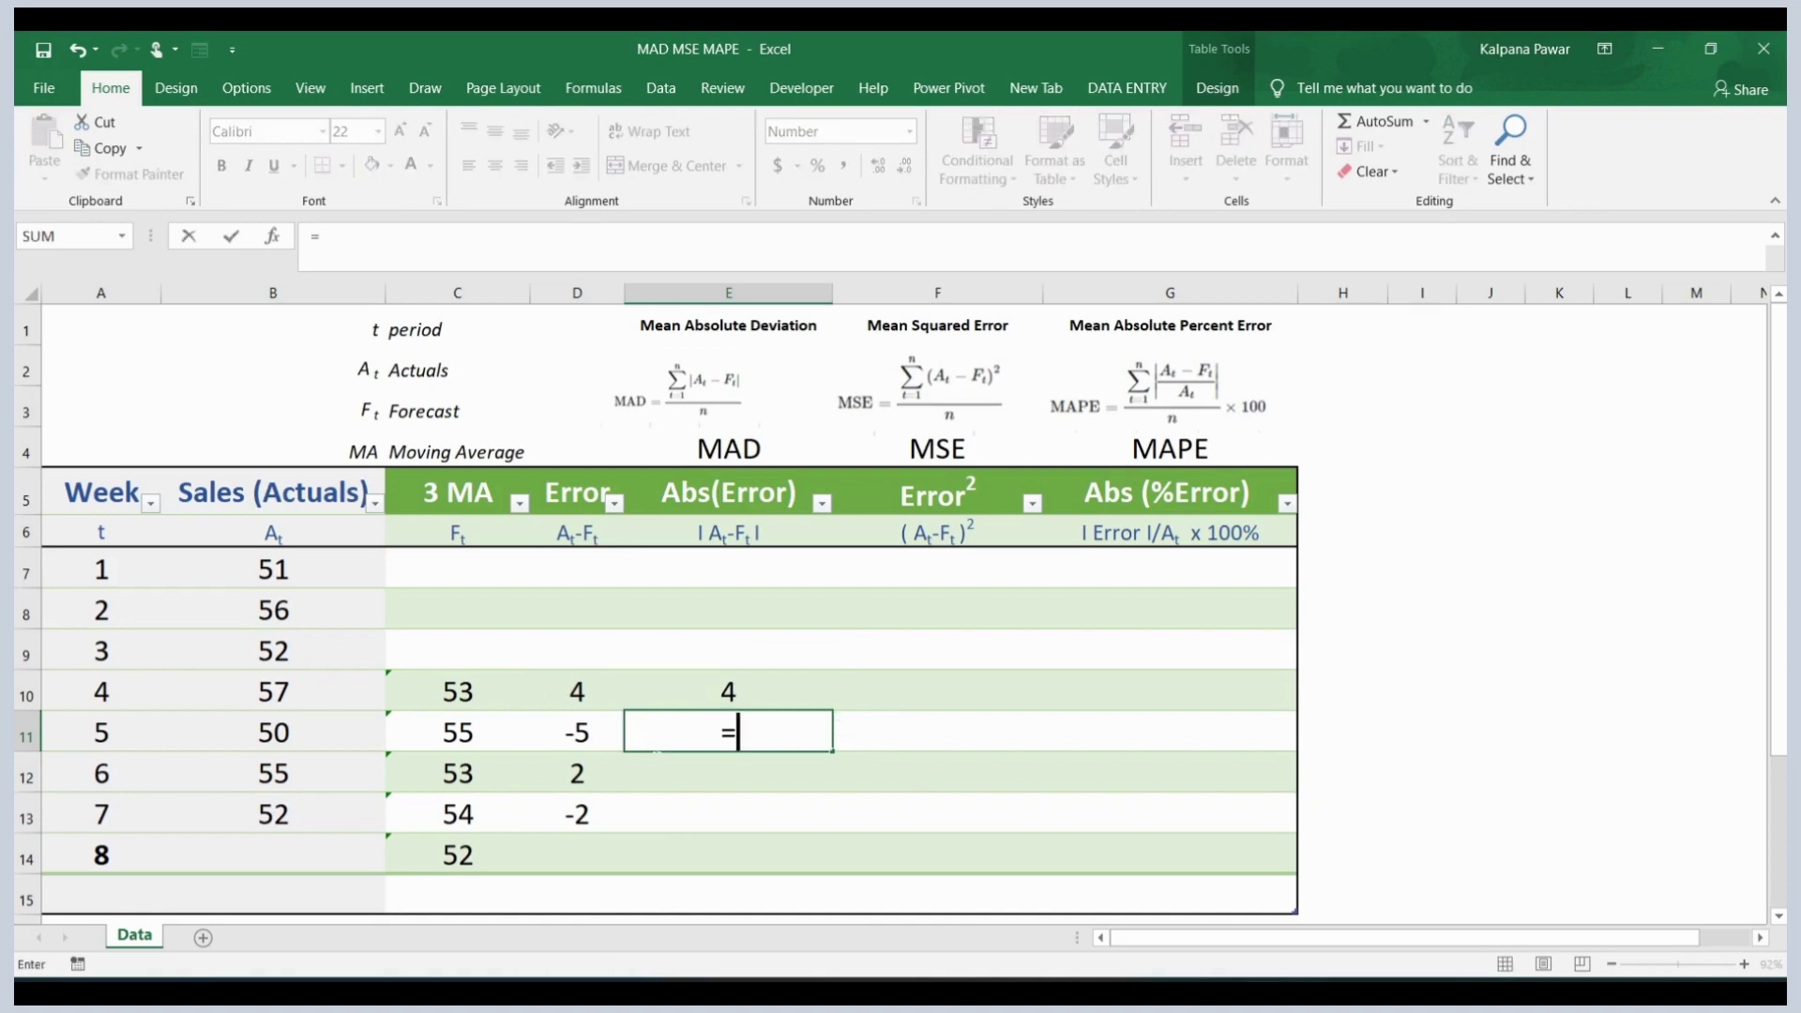
key(F1)
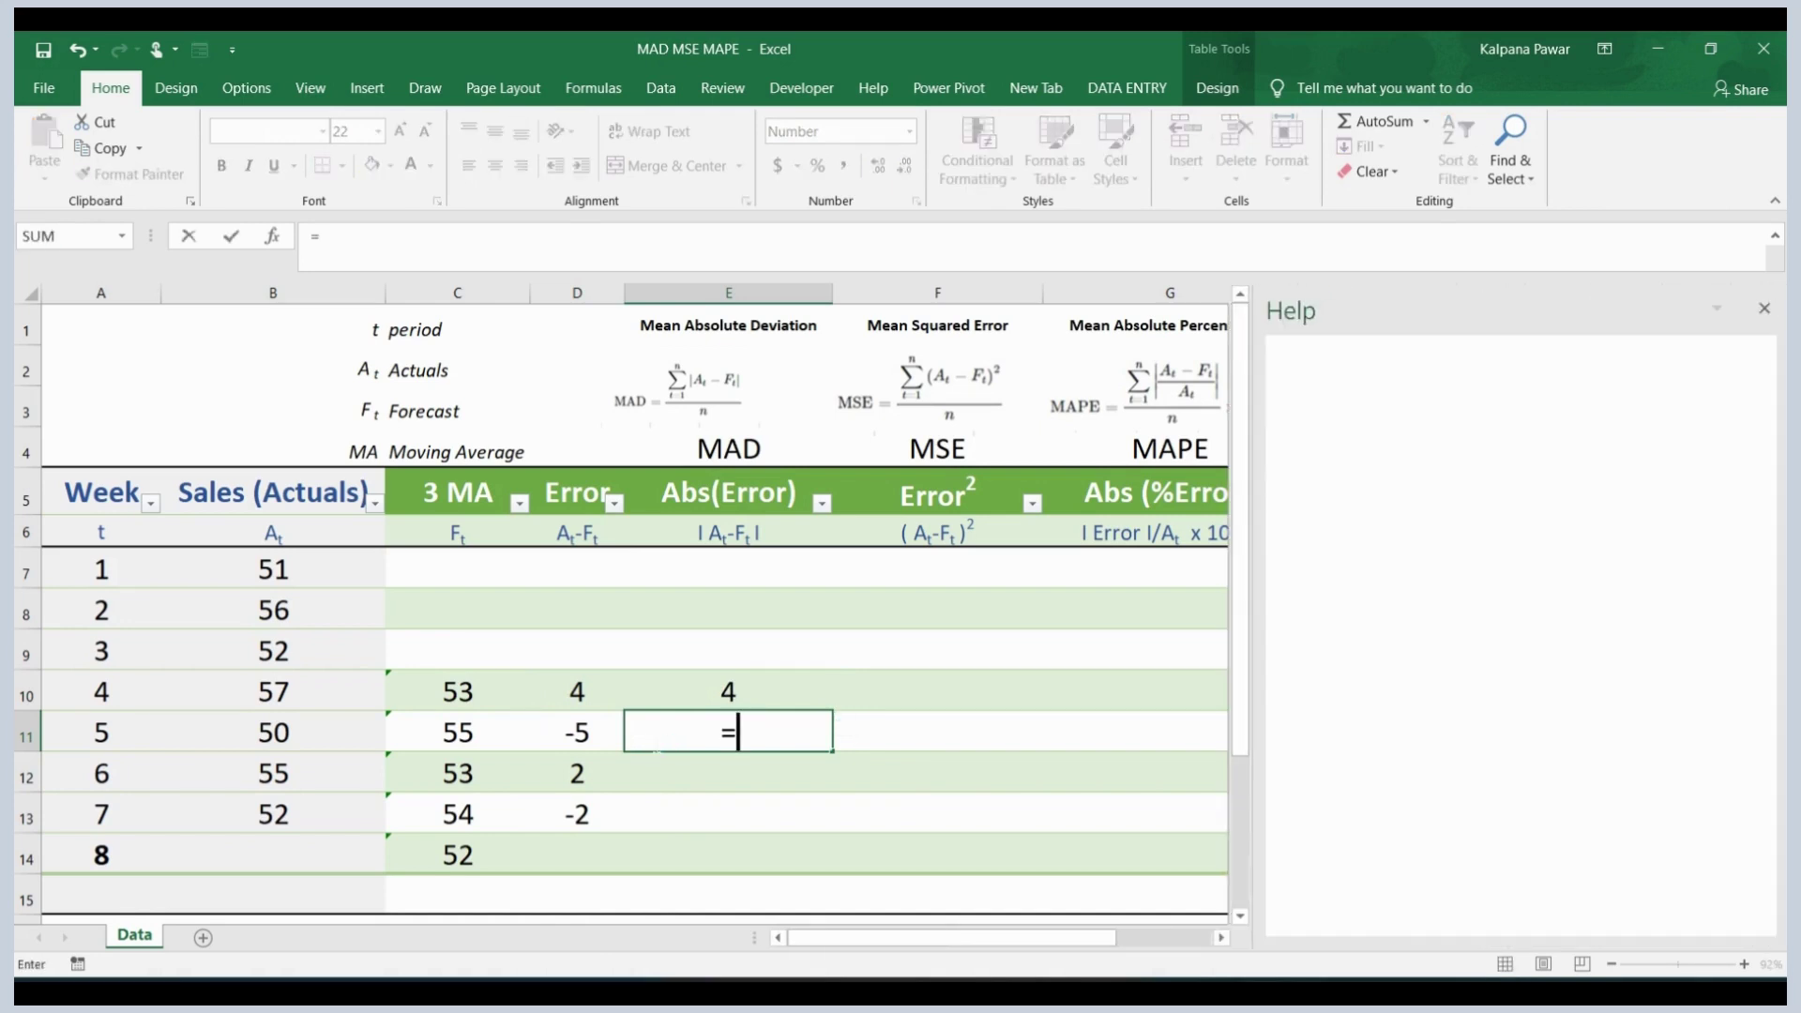
click(1761, 312)
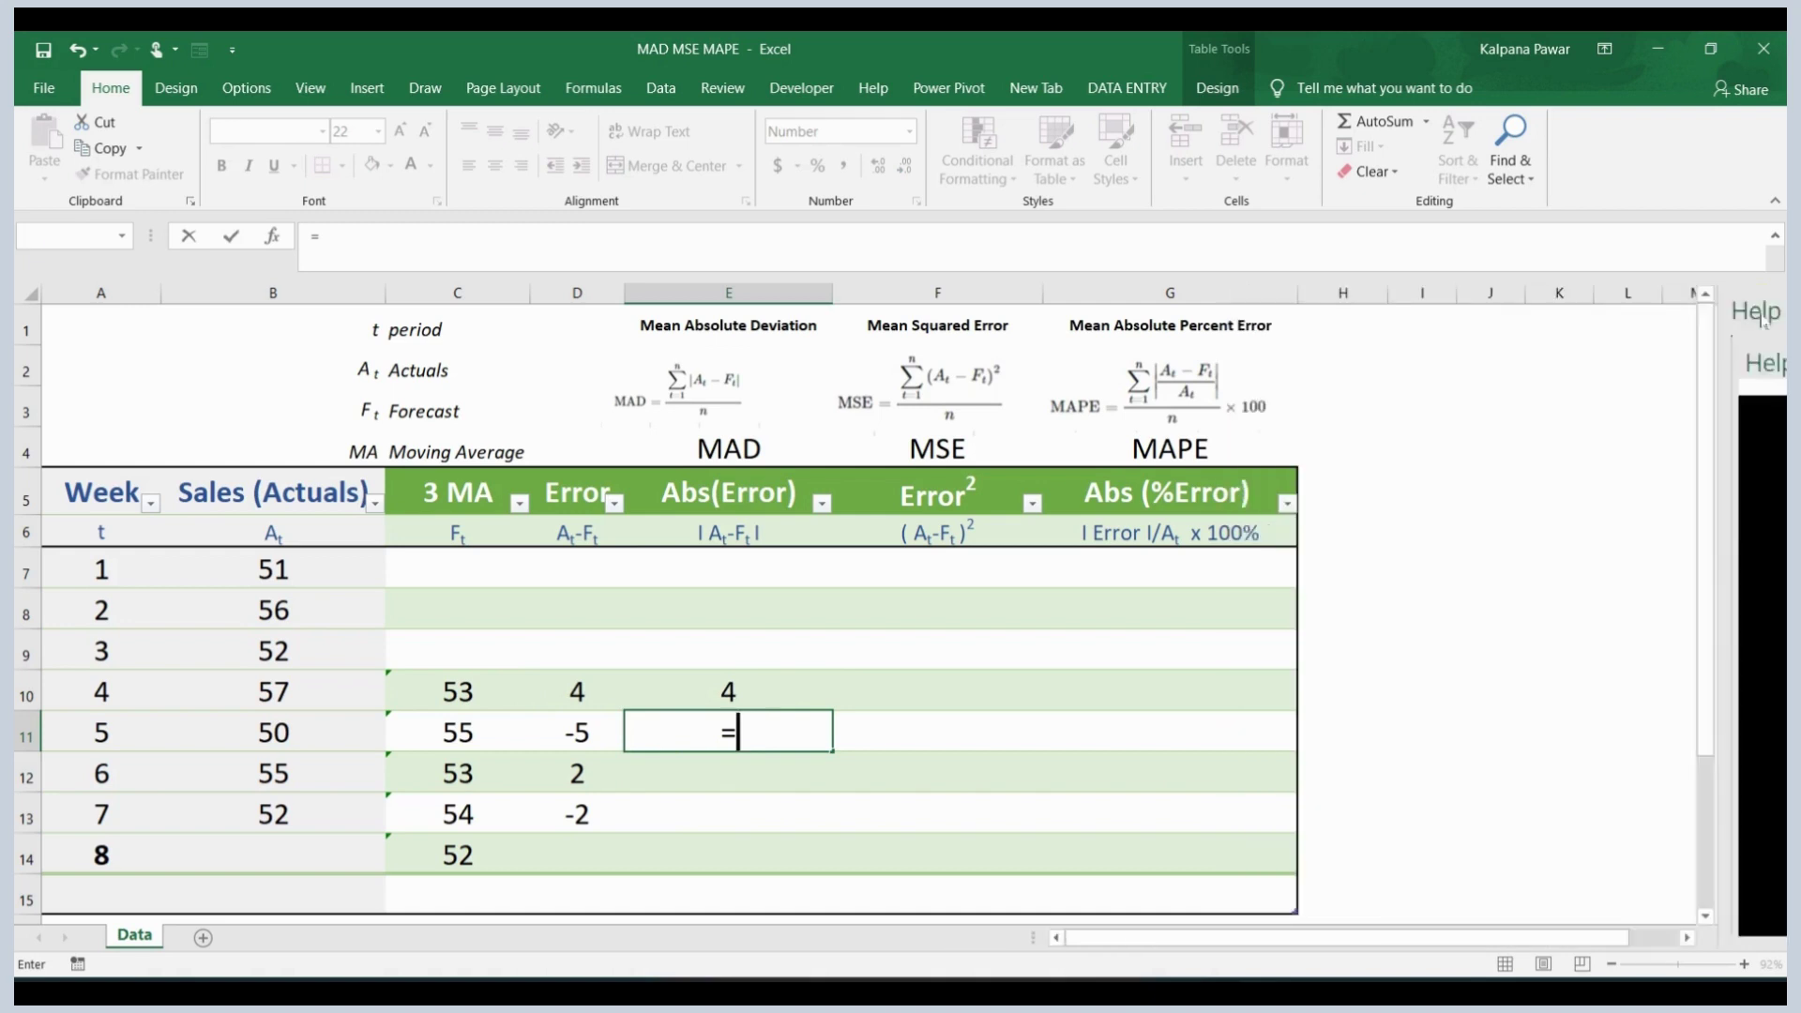
key(Escape)
click(737, 691)
text(=abs)
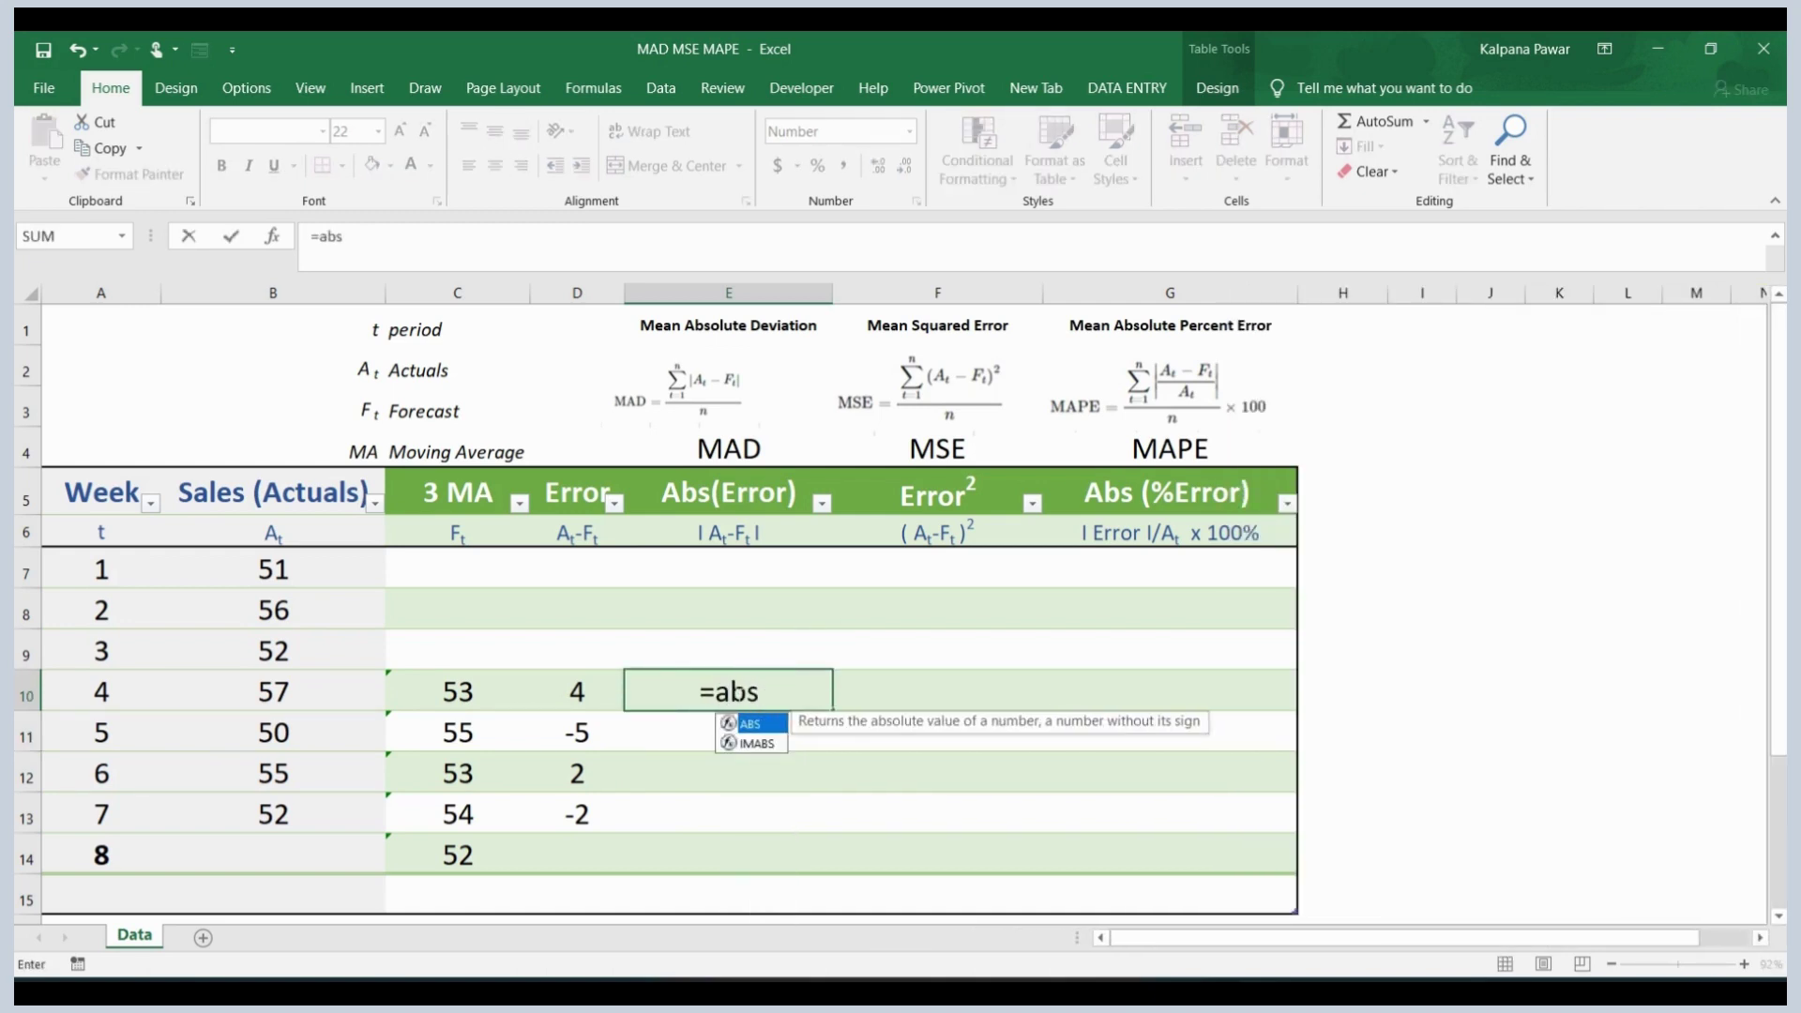
text(()
click(545, 714)
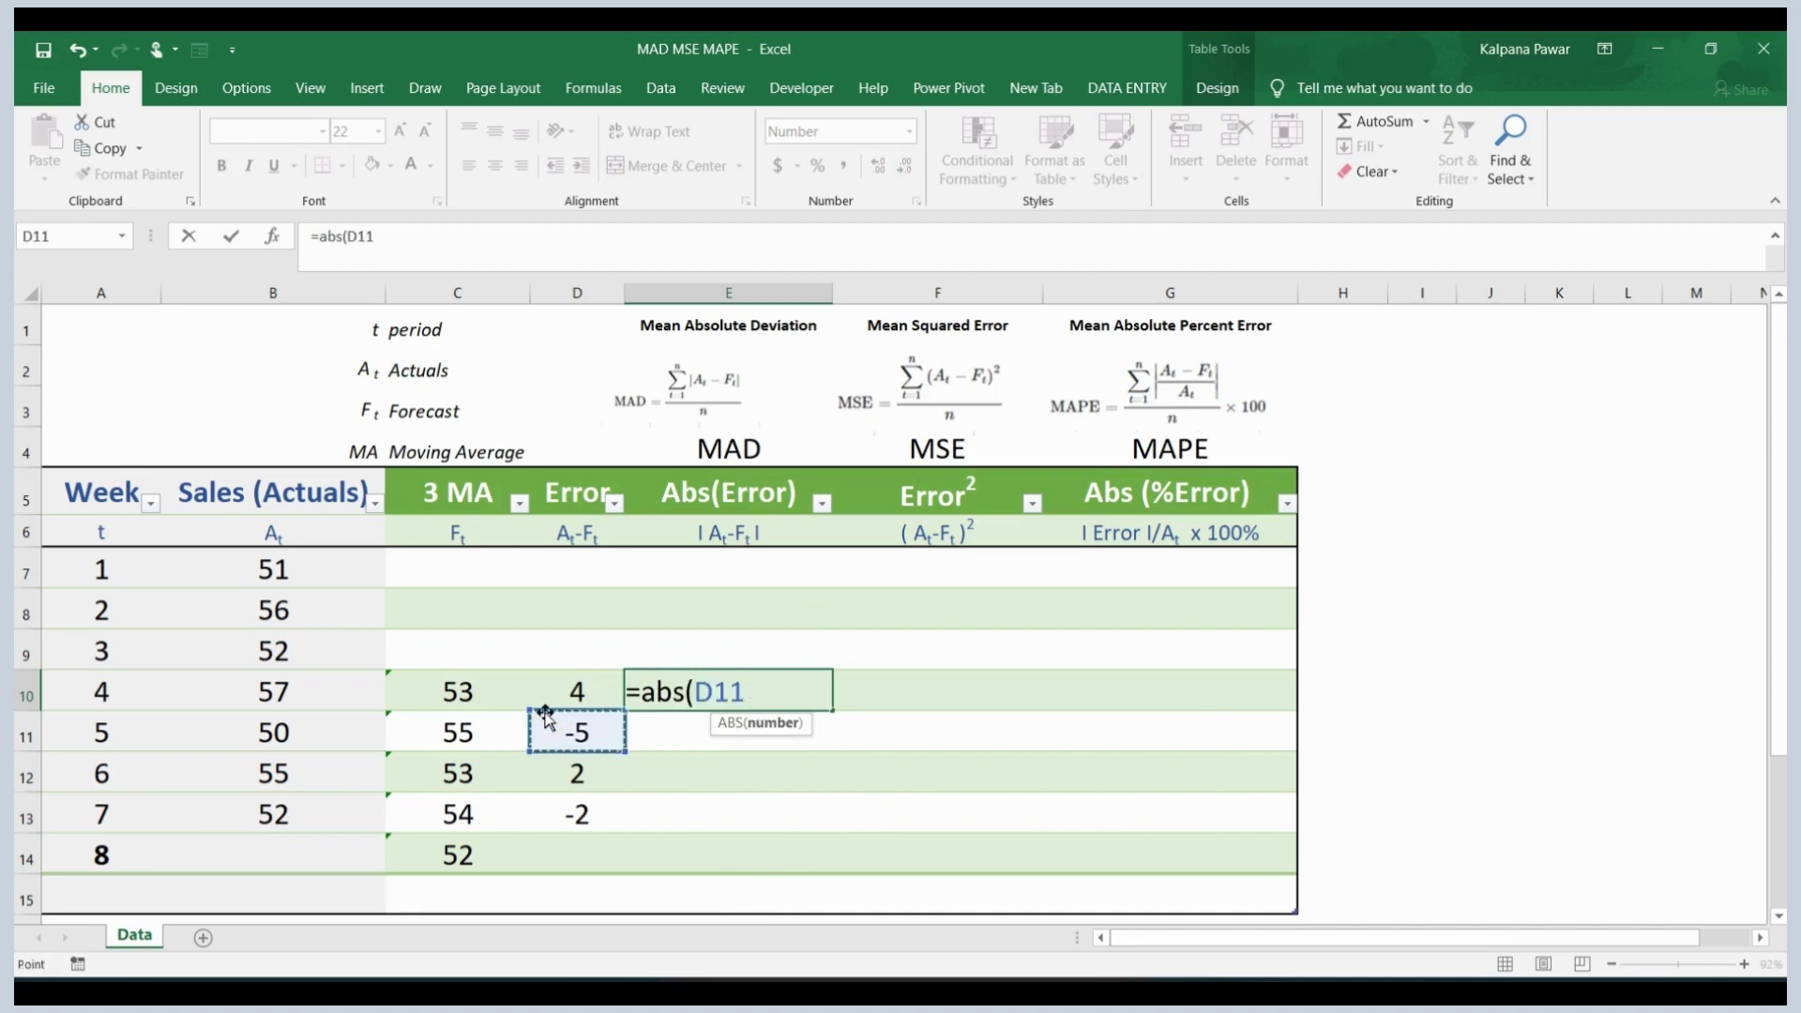
key(Up)
key(Return)
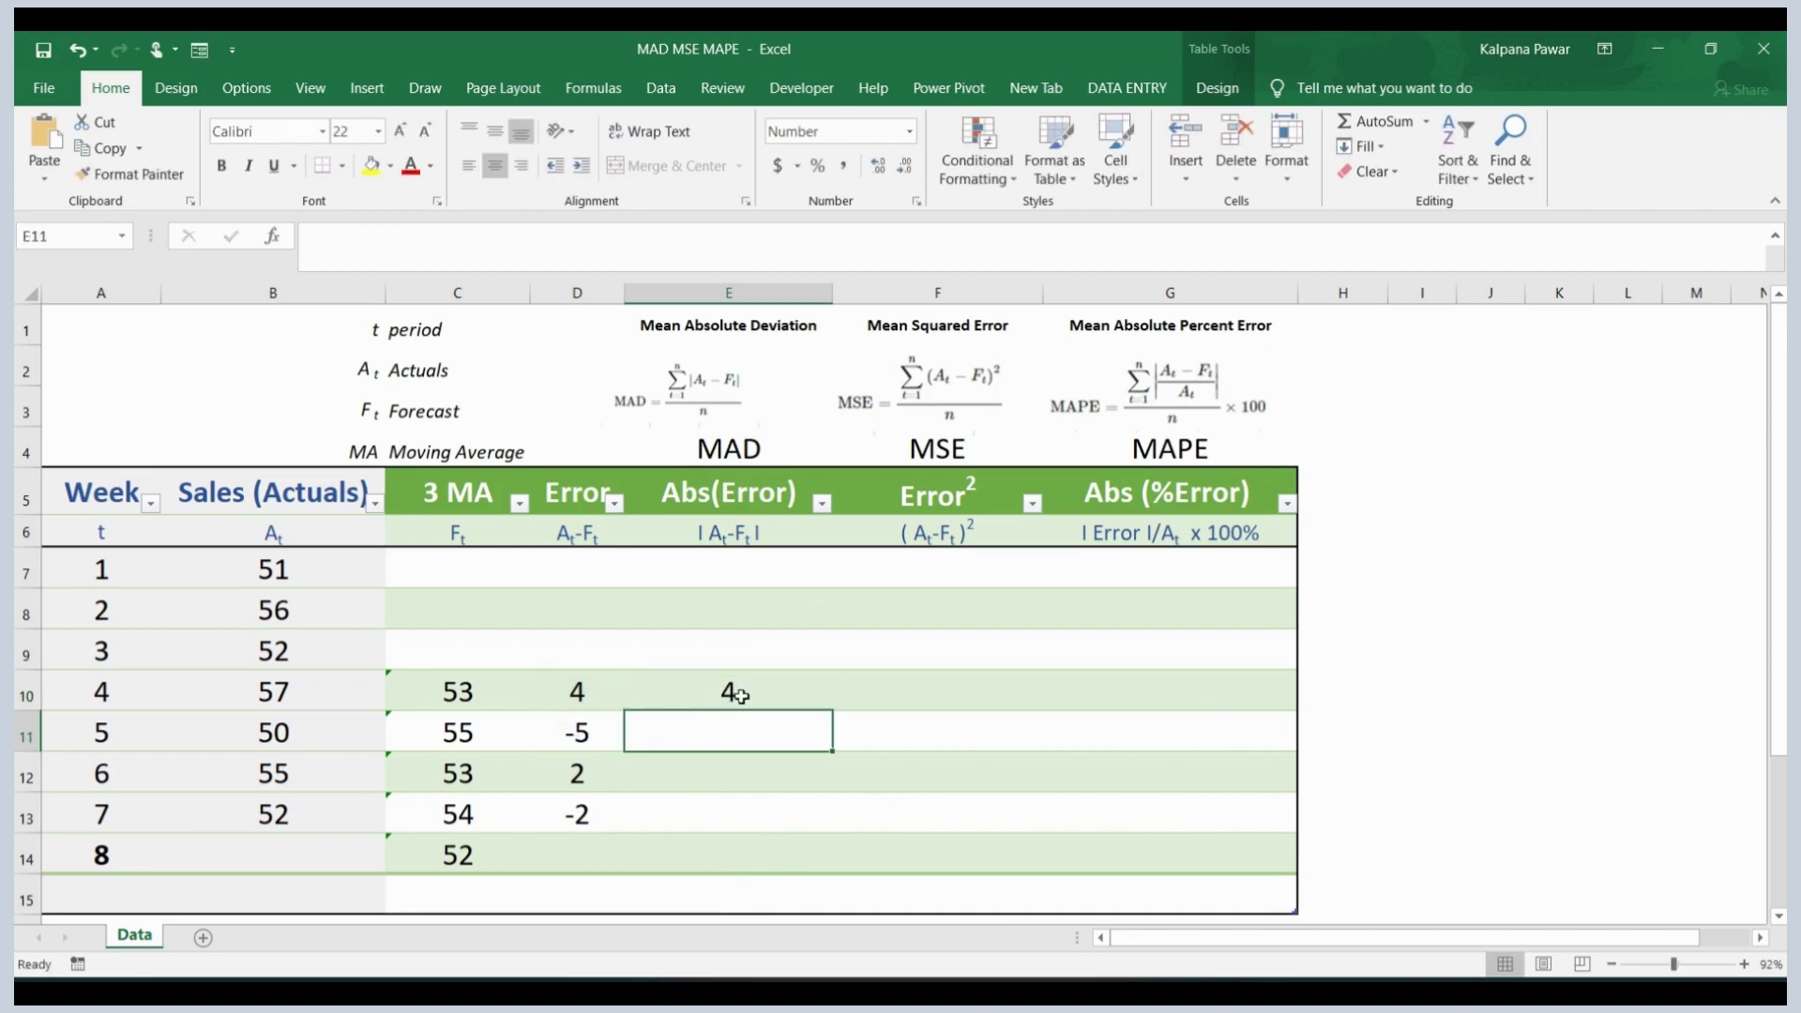
click(737, 692)
drag(833, 711, 808, 826)
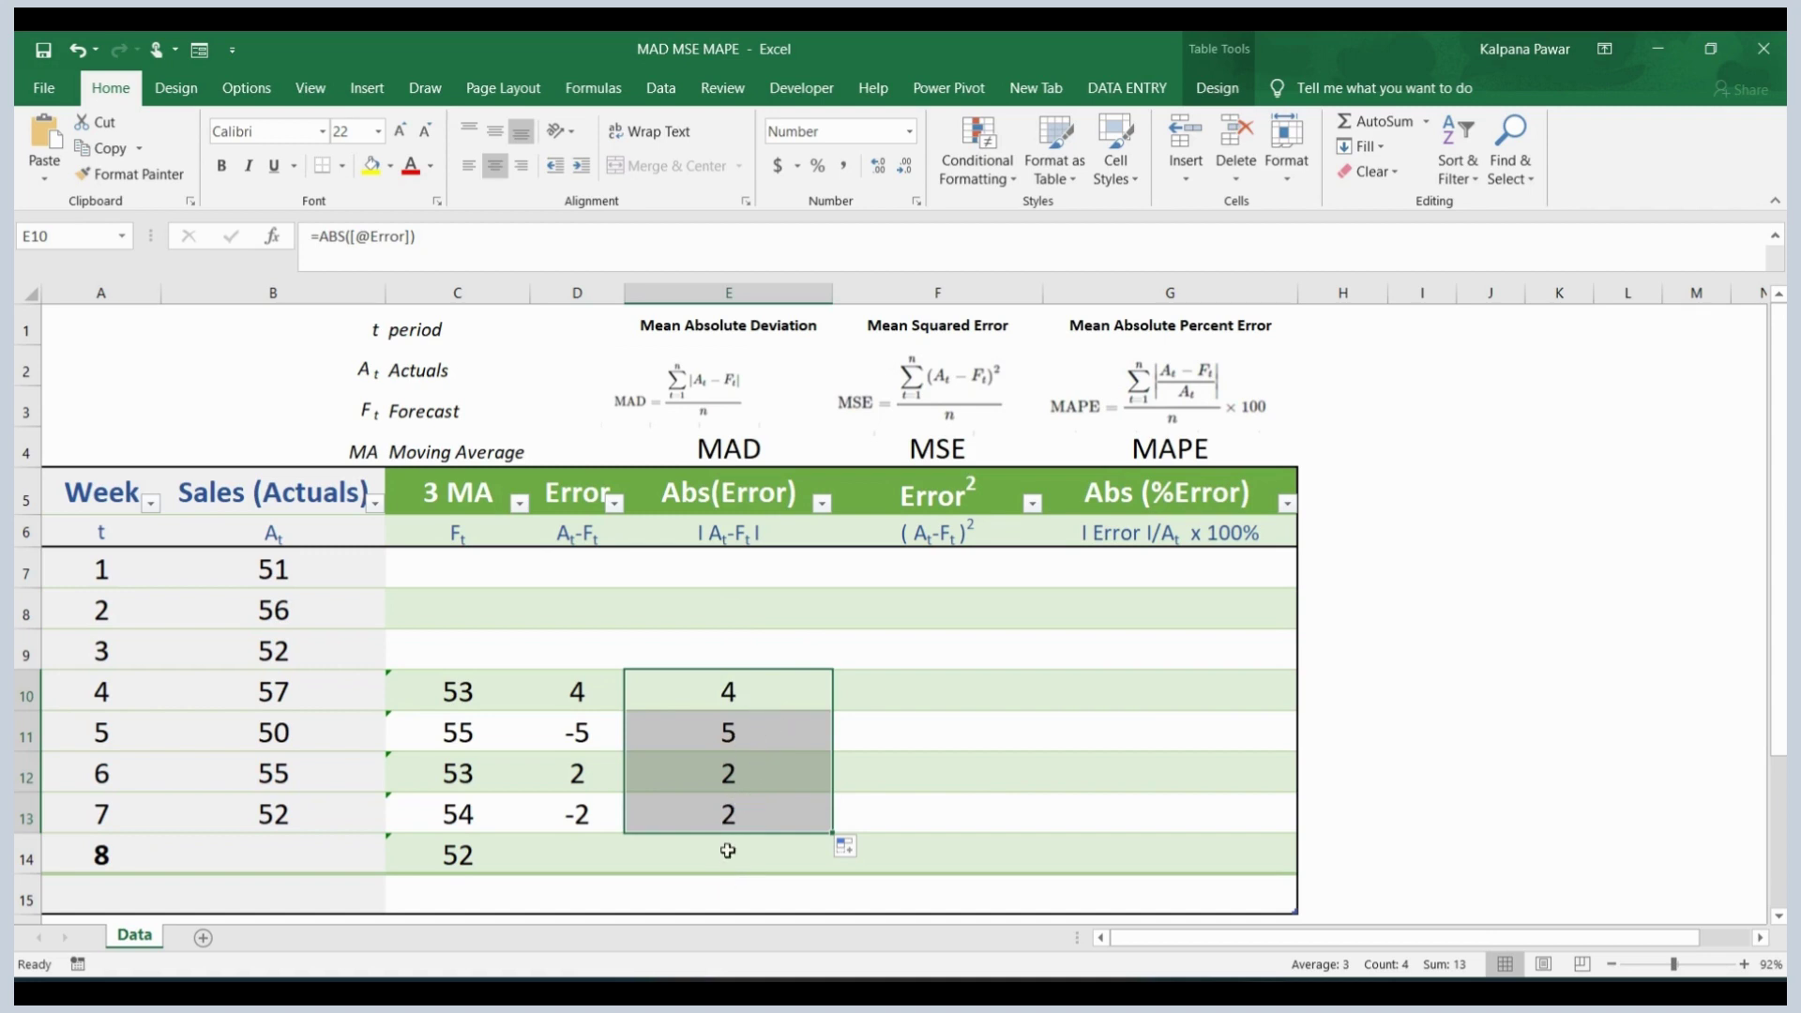
- Calculate the MAD in E15 with =SUM(E10:E13)/4
click(725, 887)
text(=)
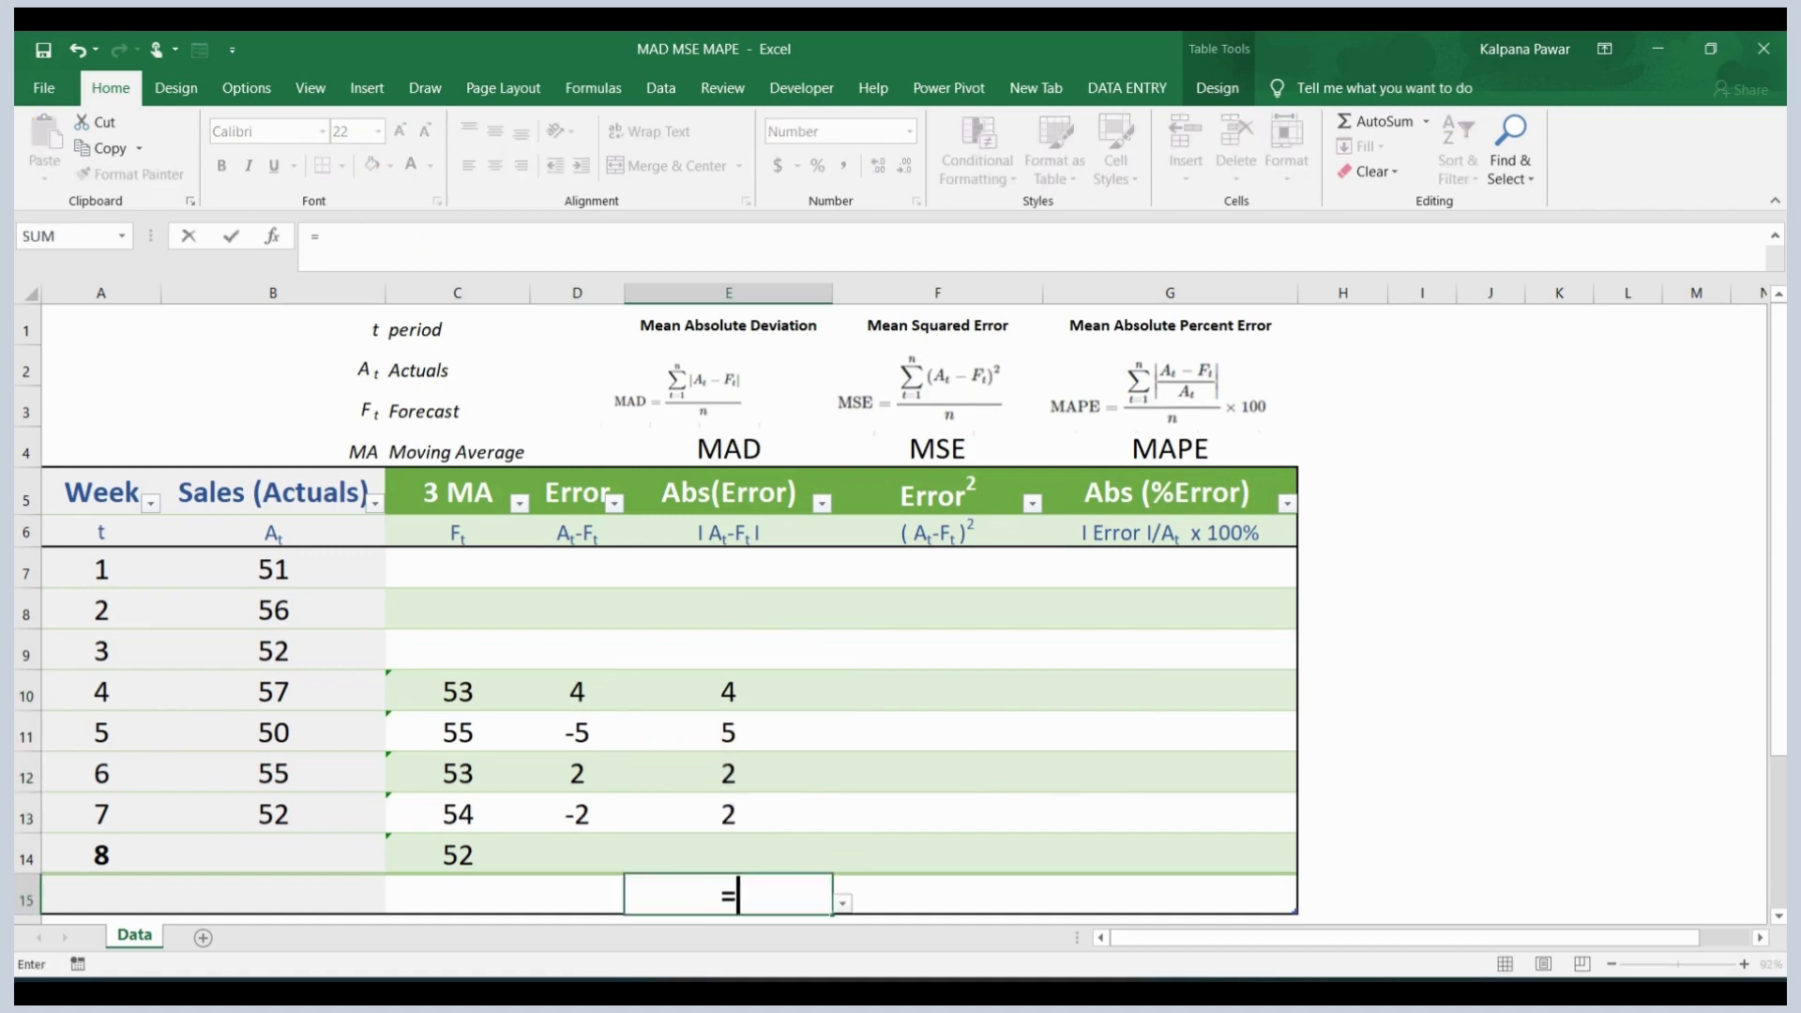
text(a)
key(BackSpace)
text(sum*)
key(BackSpace)
text(()
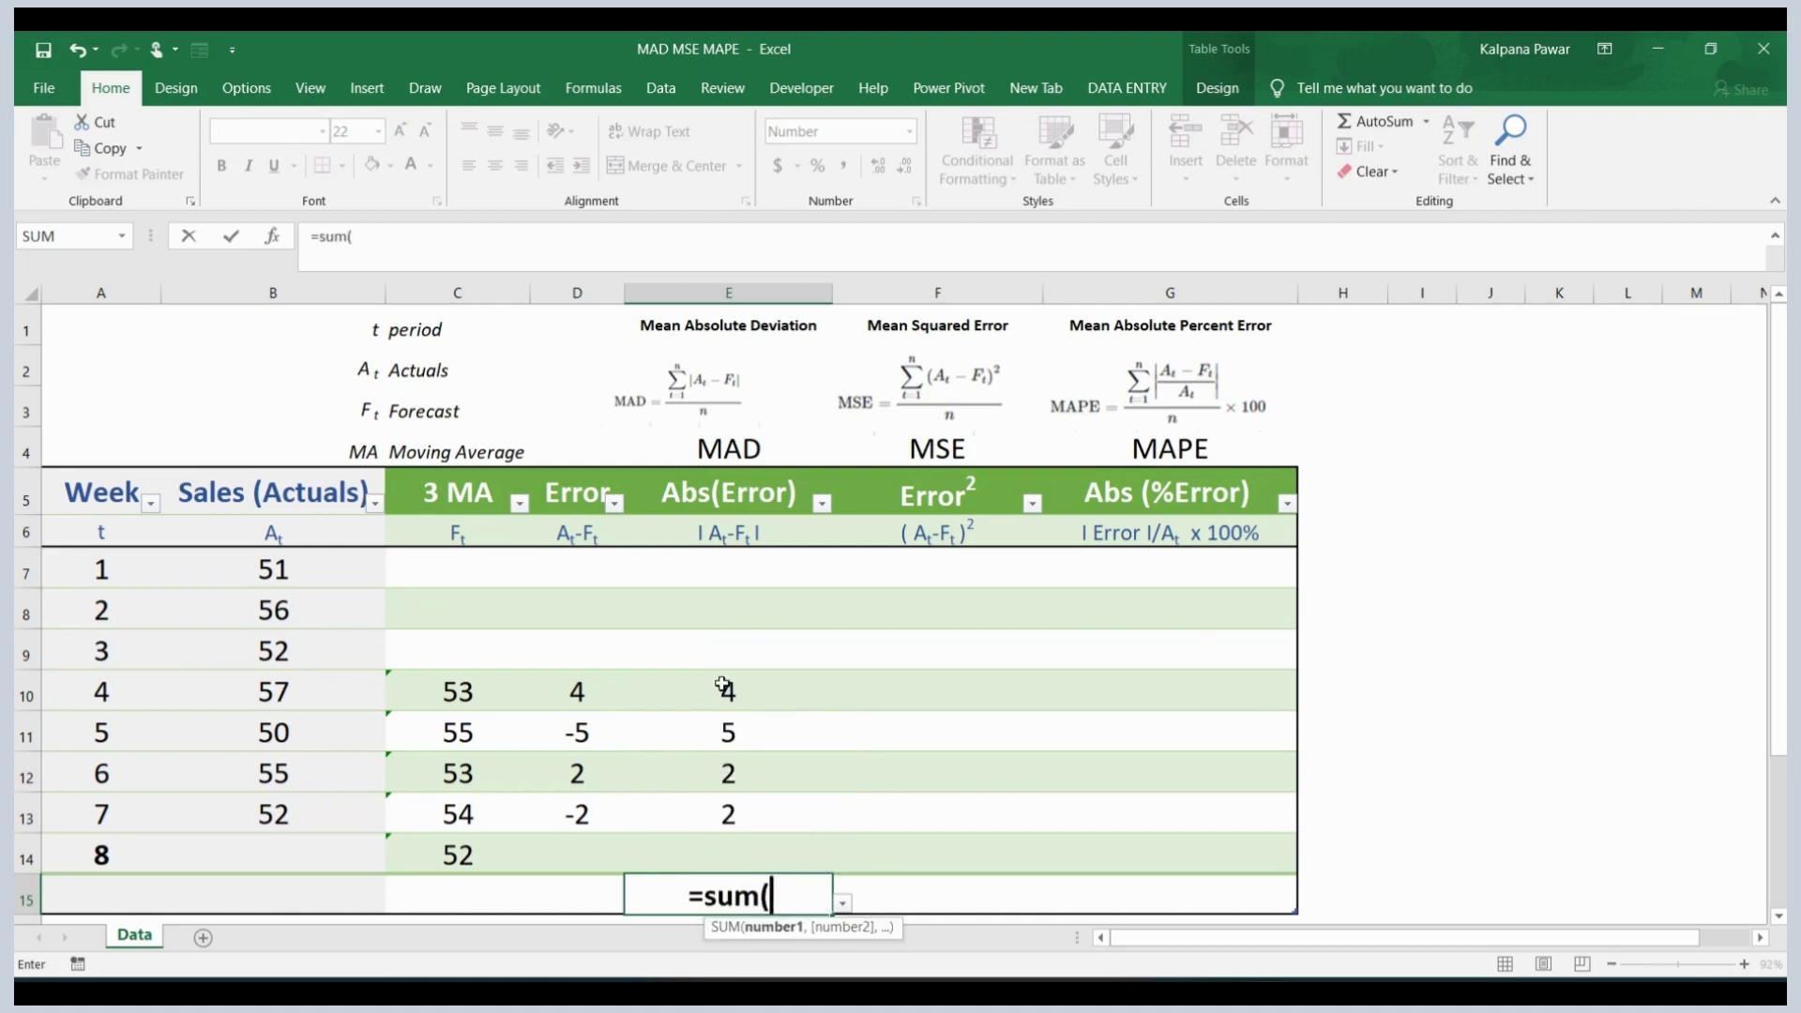
drag(722, 688, 732, 814)
text()/4)
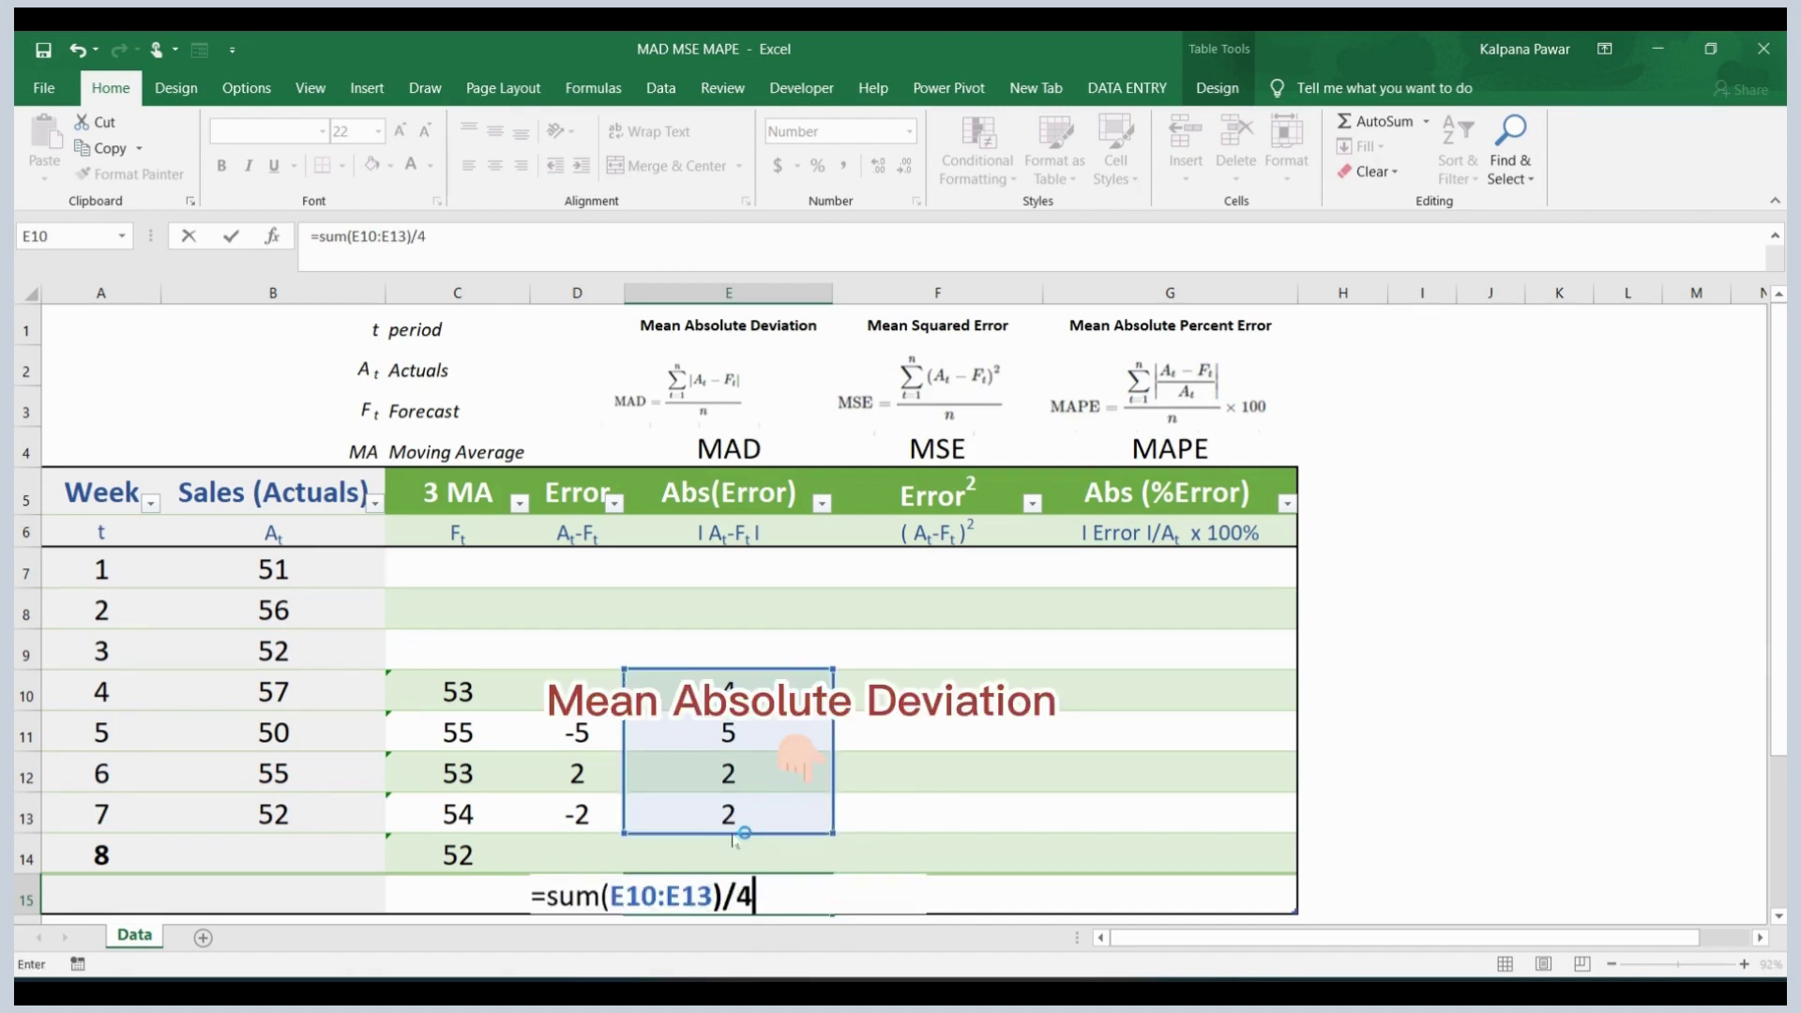
key(Return)
click(729, 855)
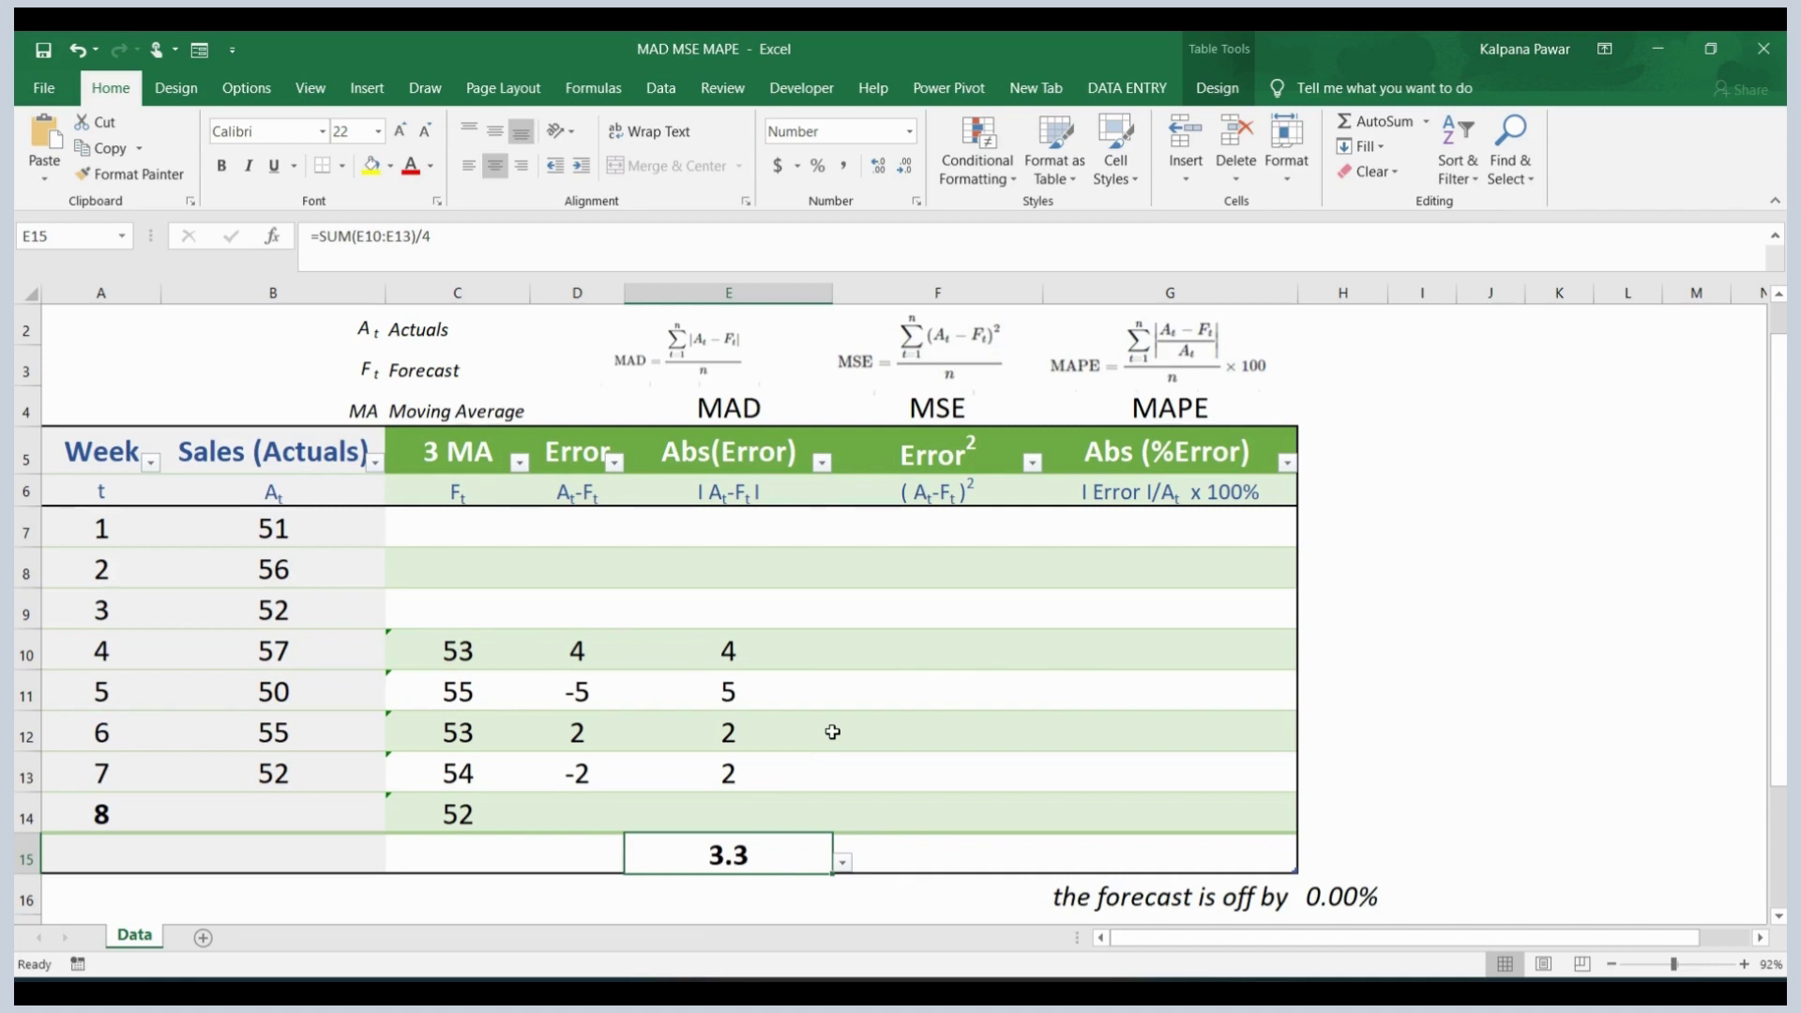
- Calculate the week 4 squared error in F10 as Abs(Error) times Abs(Error) and copy the formula down through week 7
click(931, 641)
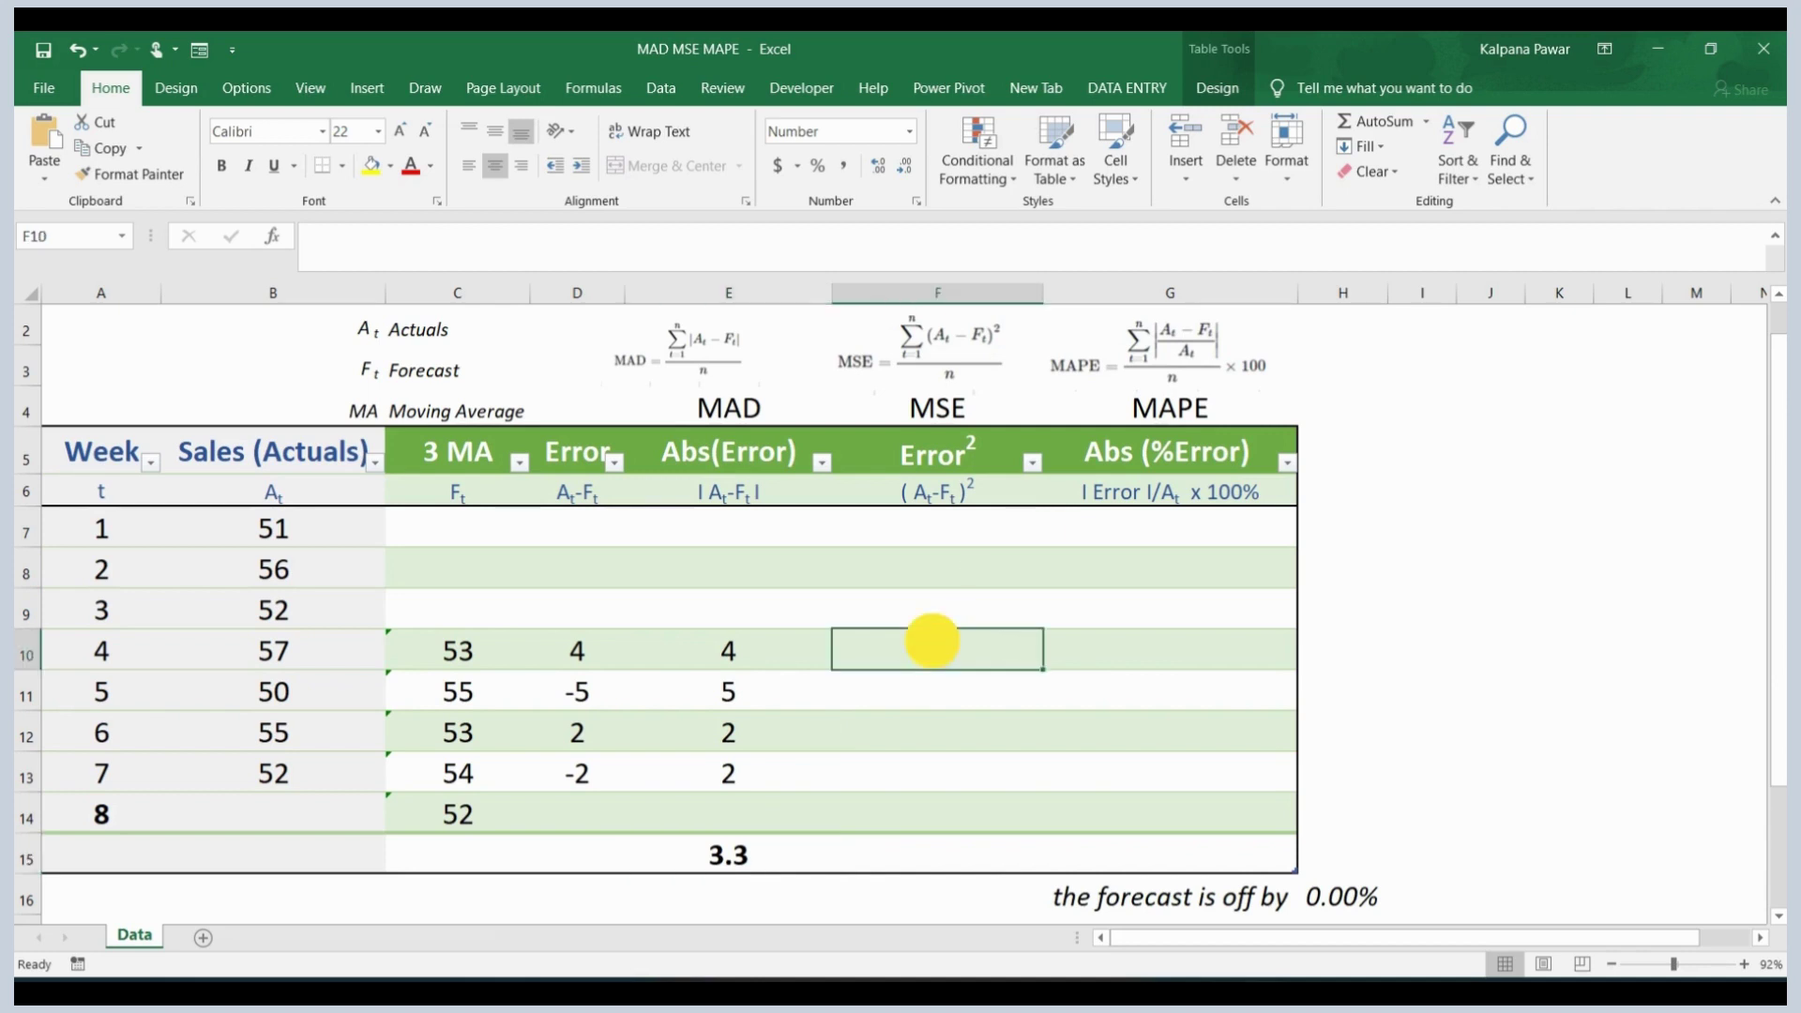
text(=)
key(Left)
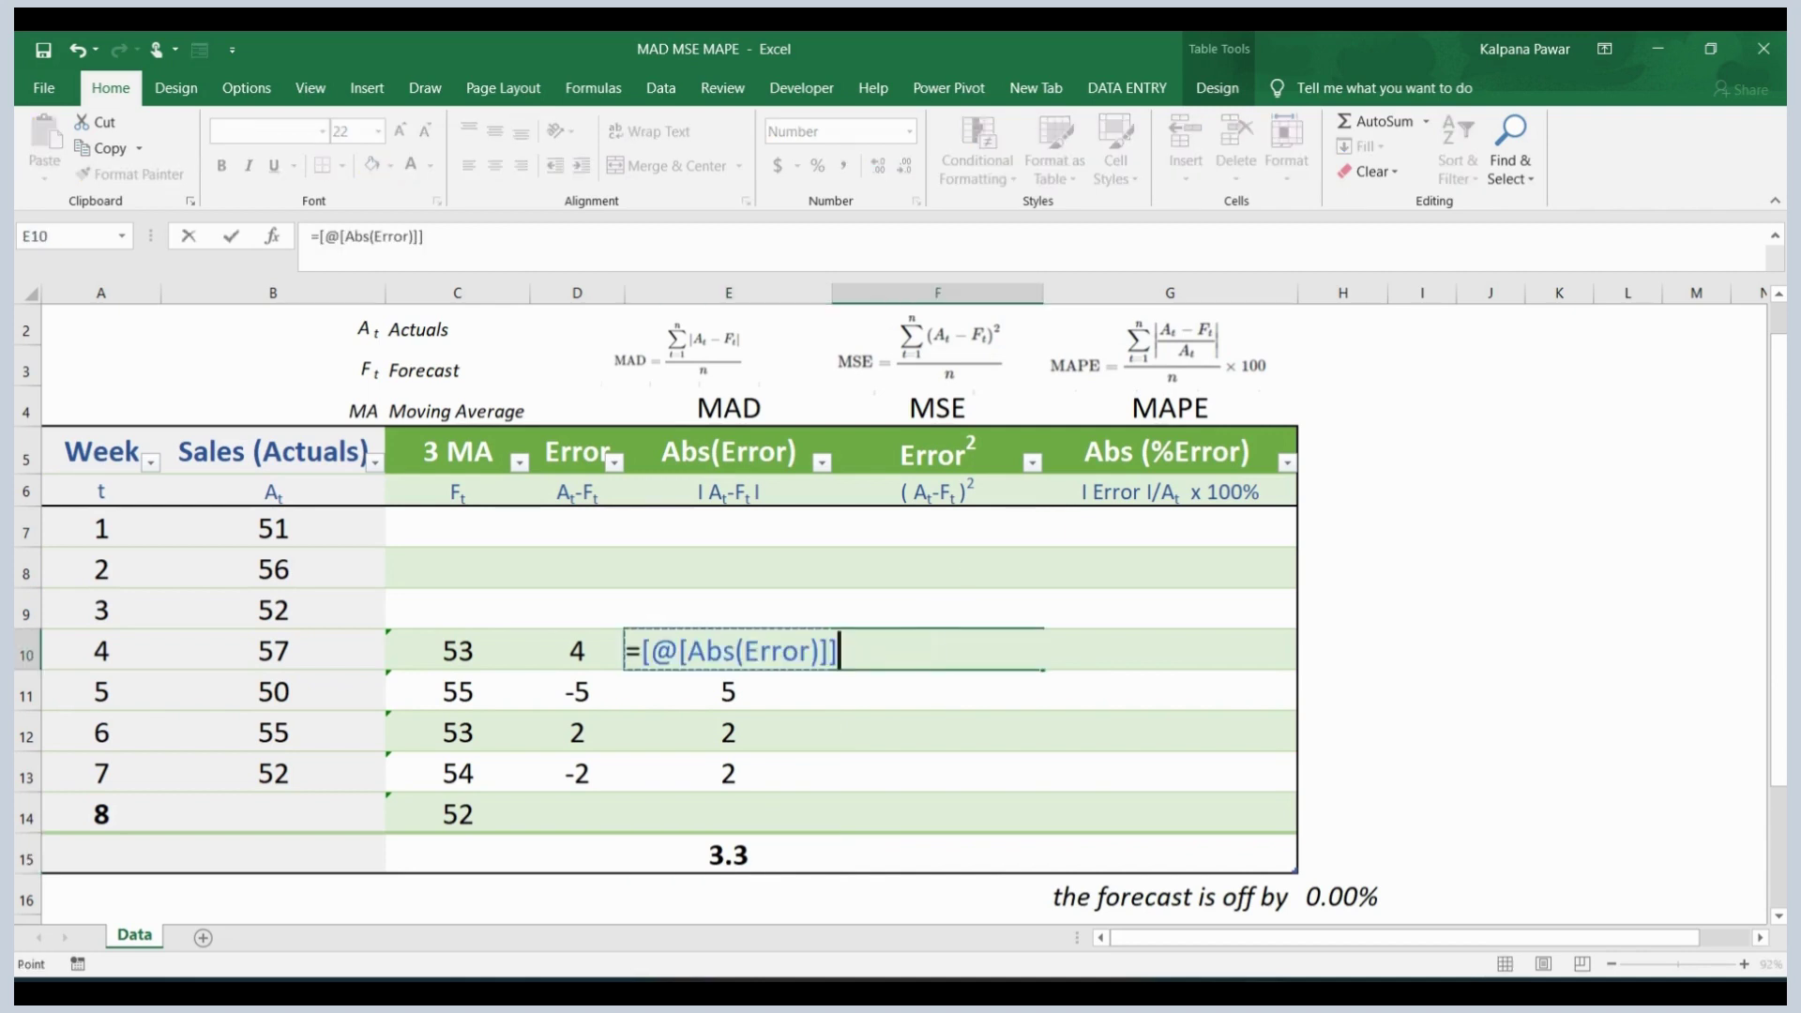
text(*)
key(Left)
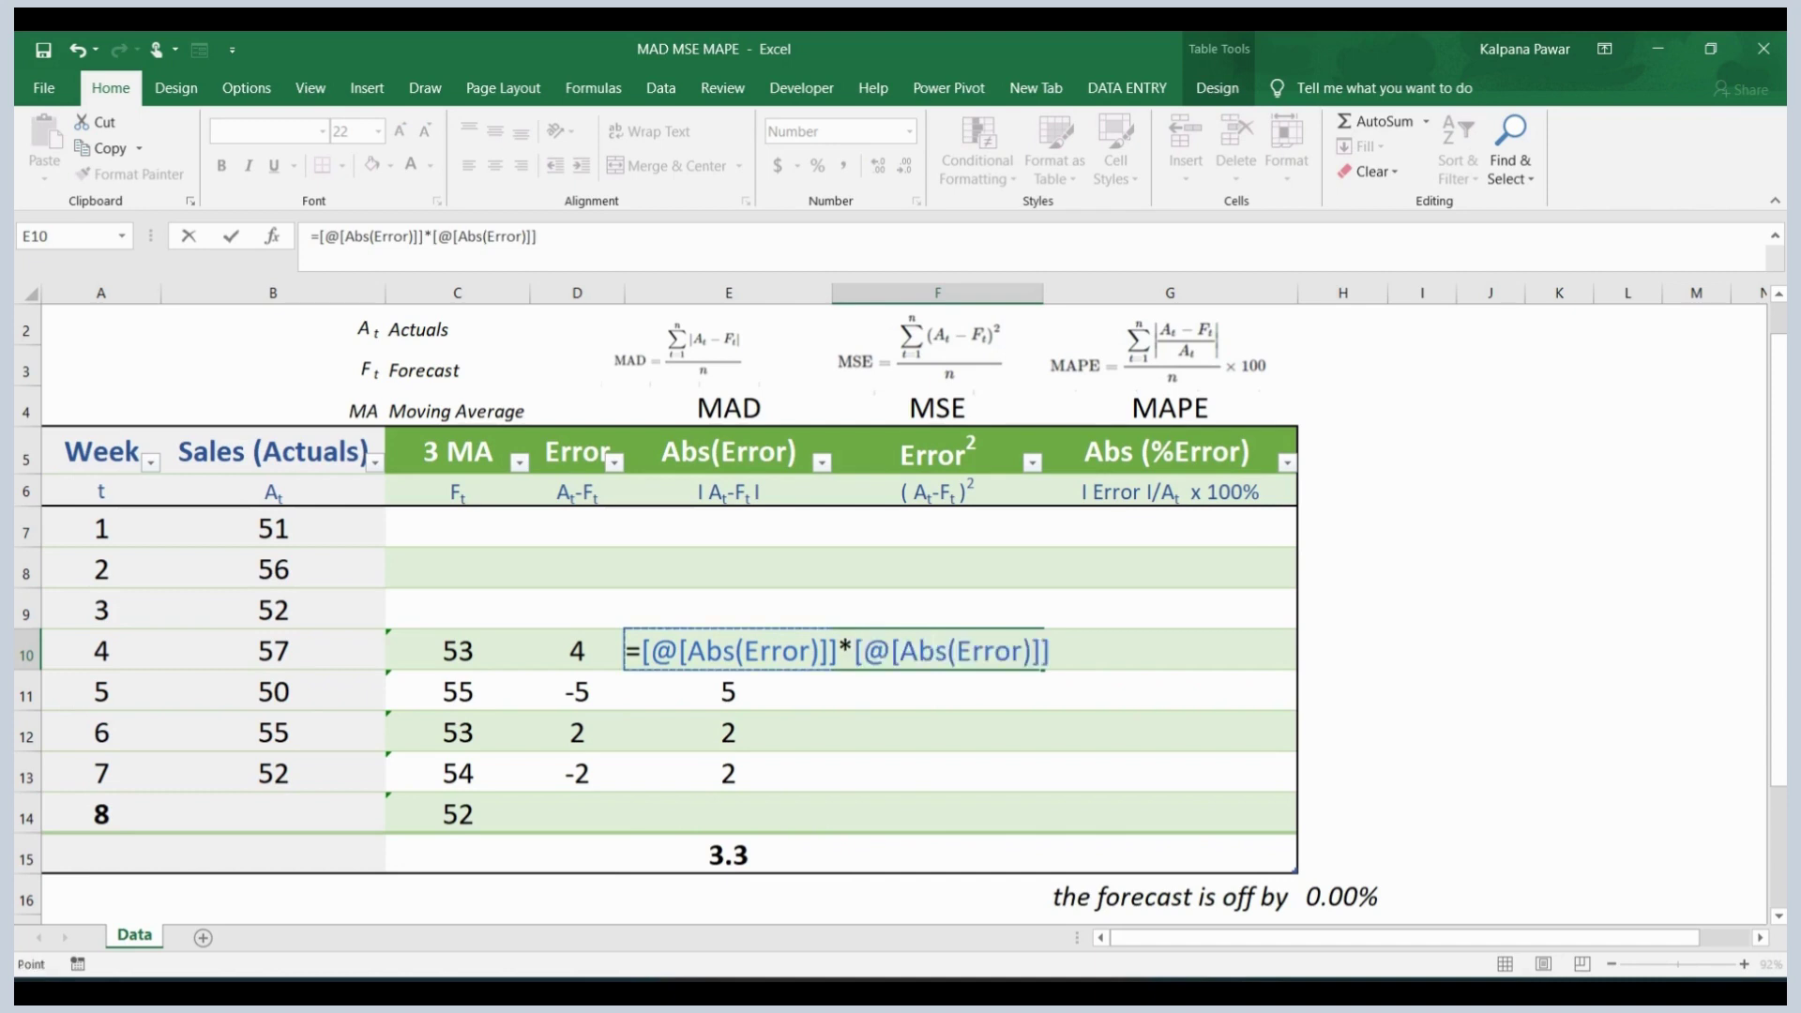
key(Return)
click(971, 662)
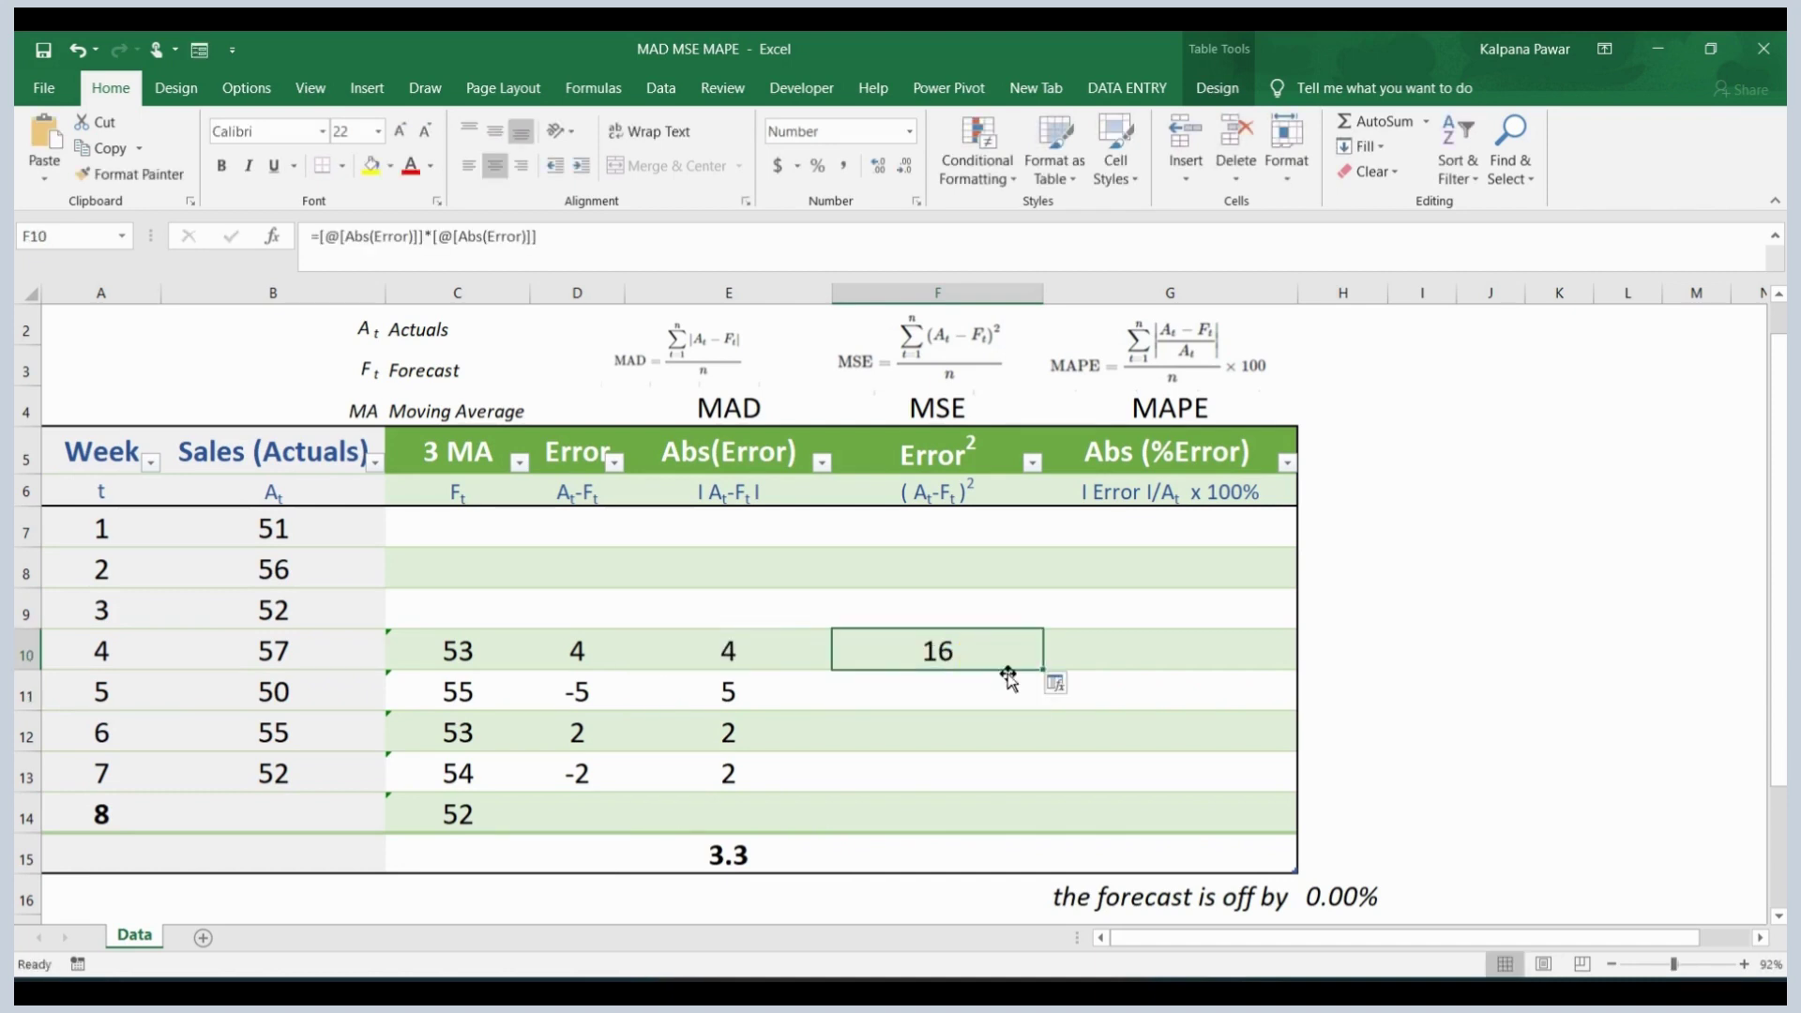
drag(1043, 670, 1033, 783)
- Calculate the MSE in F15 with =SUM(F10:F13)/4
click(928, 855)
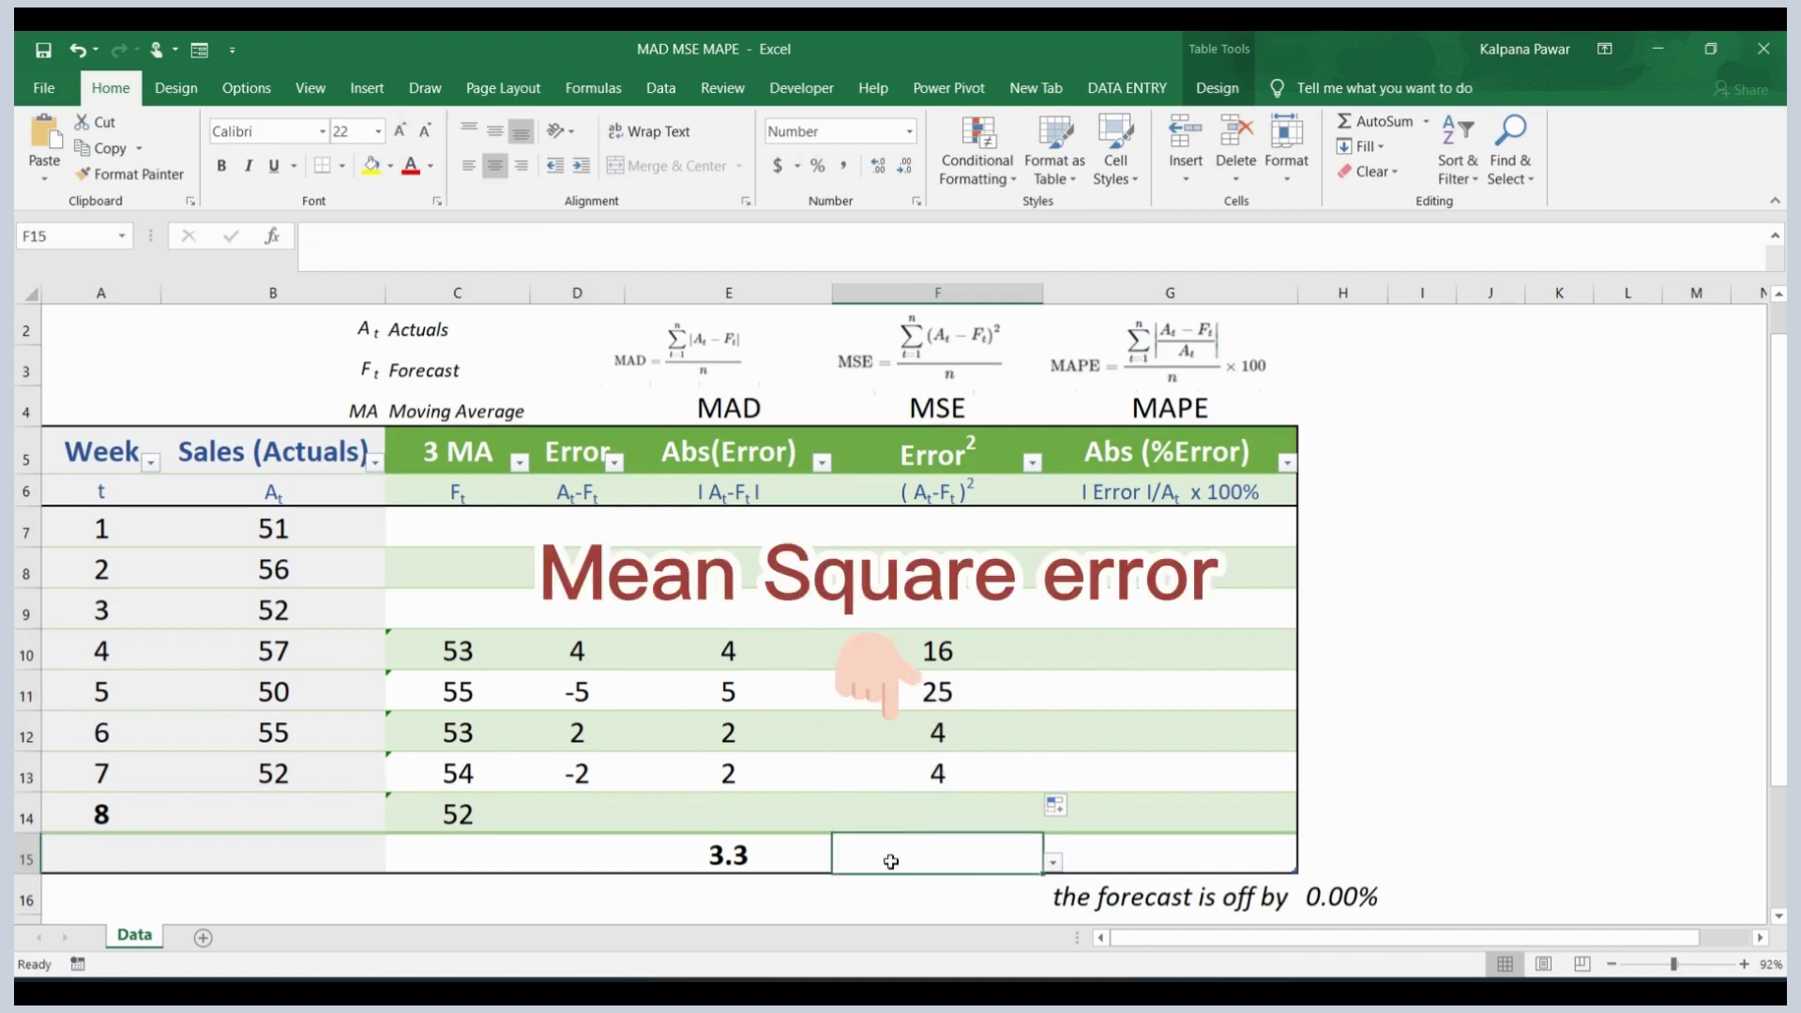
text(=sum()
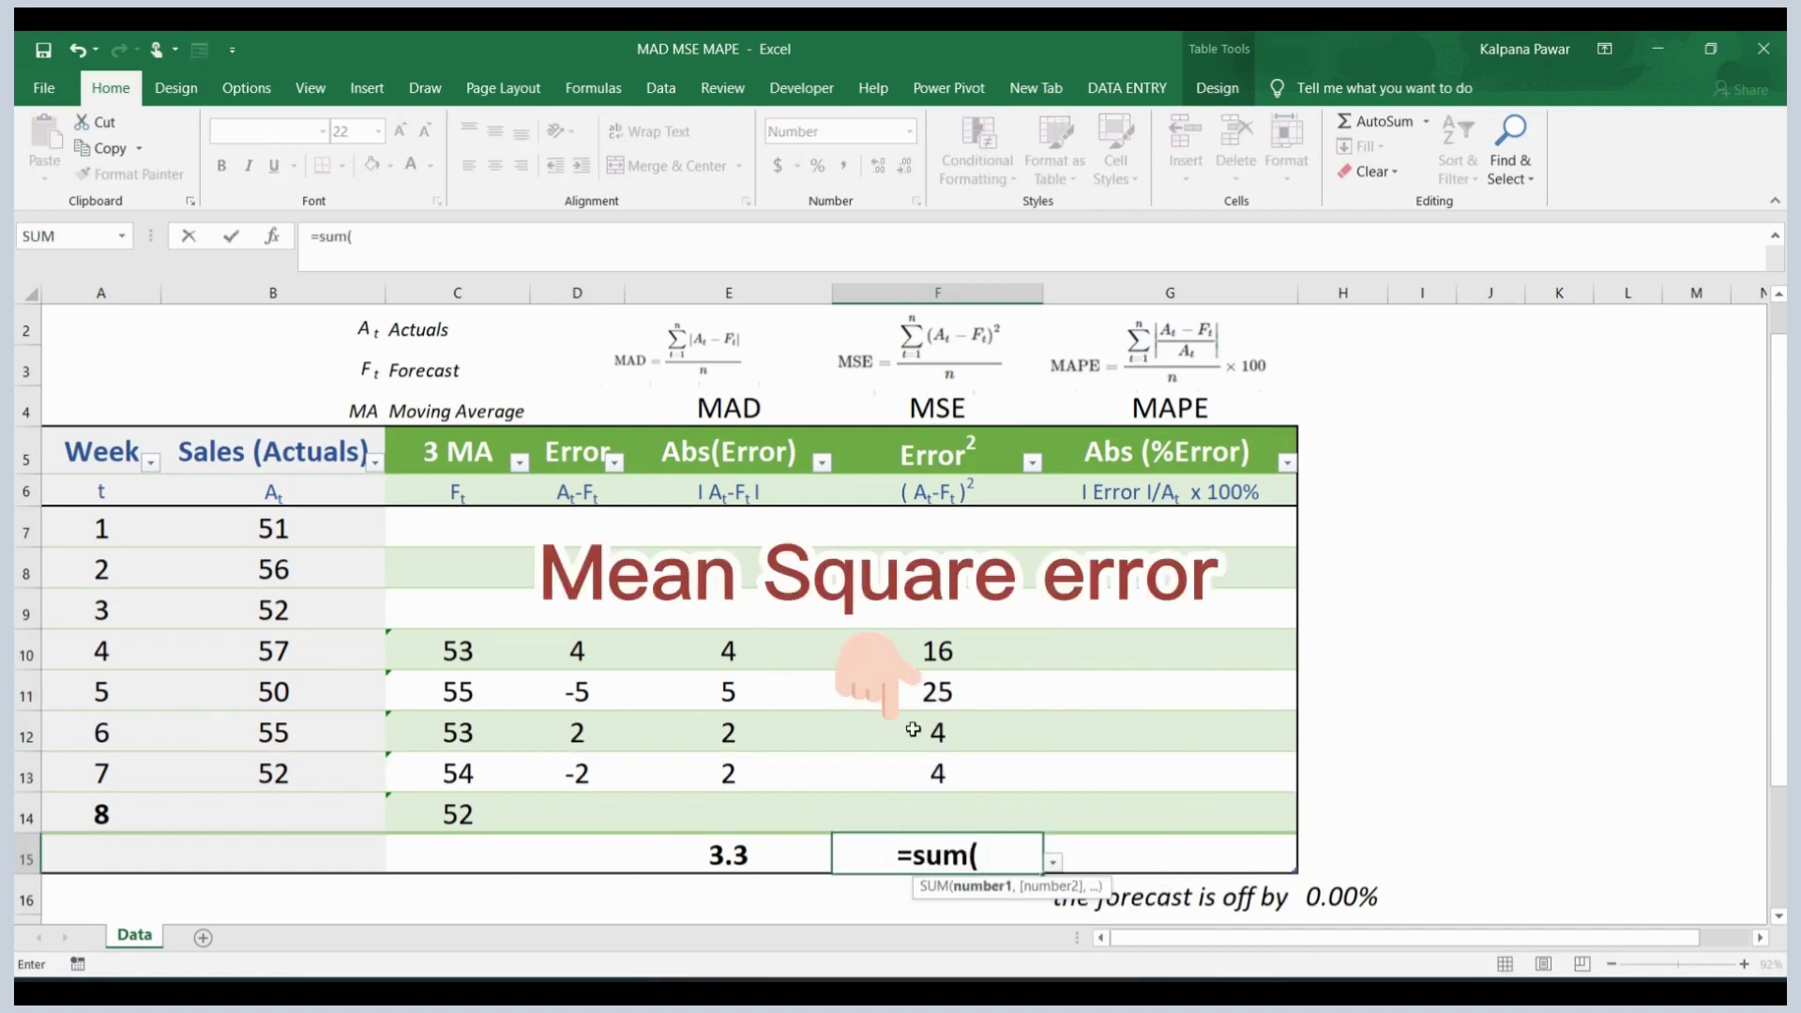
drag(924, 650, 928, 771)
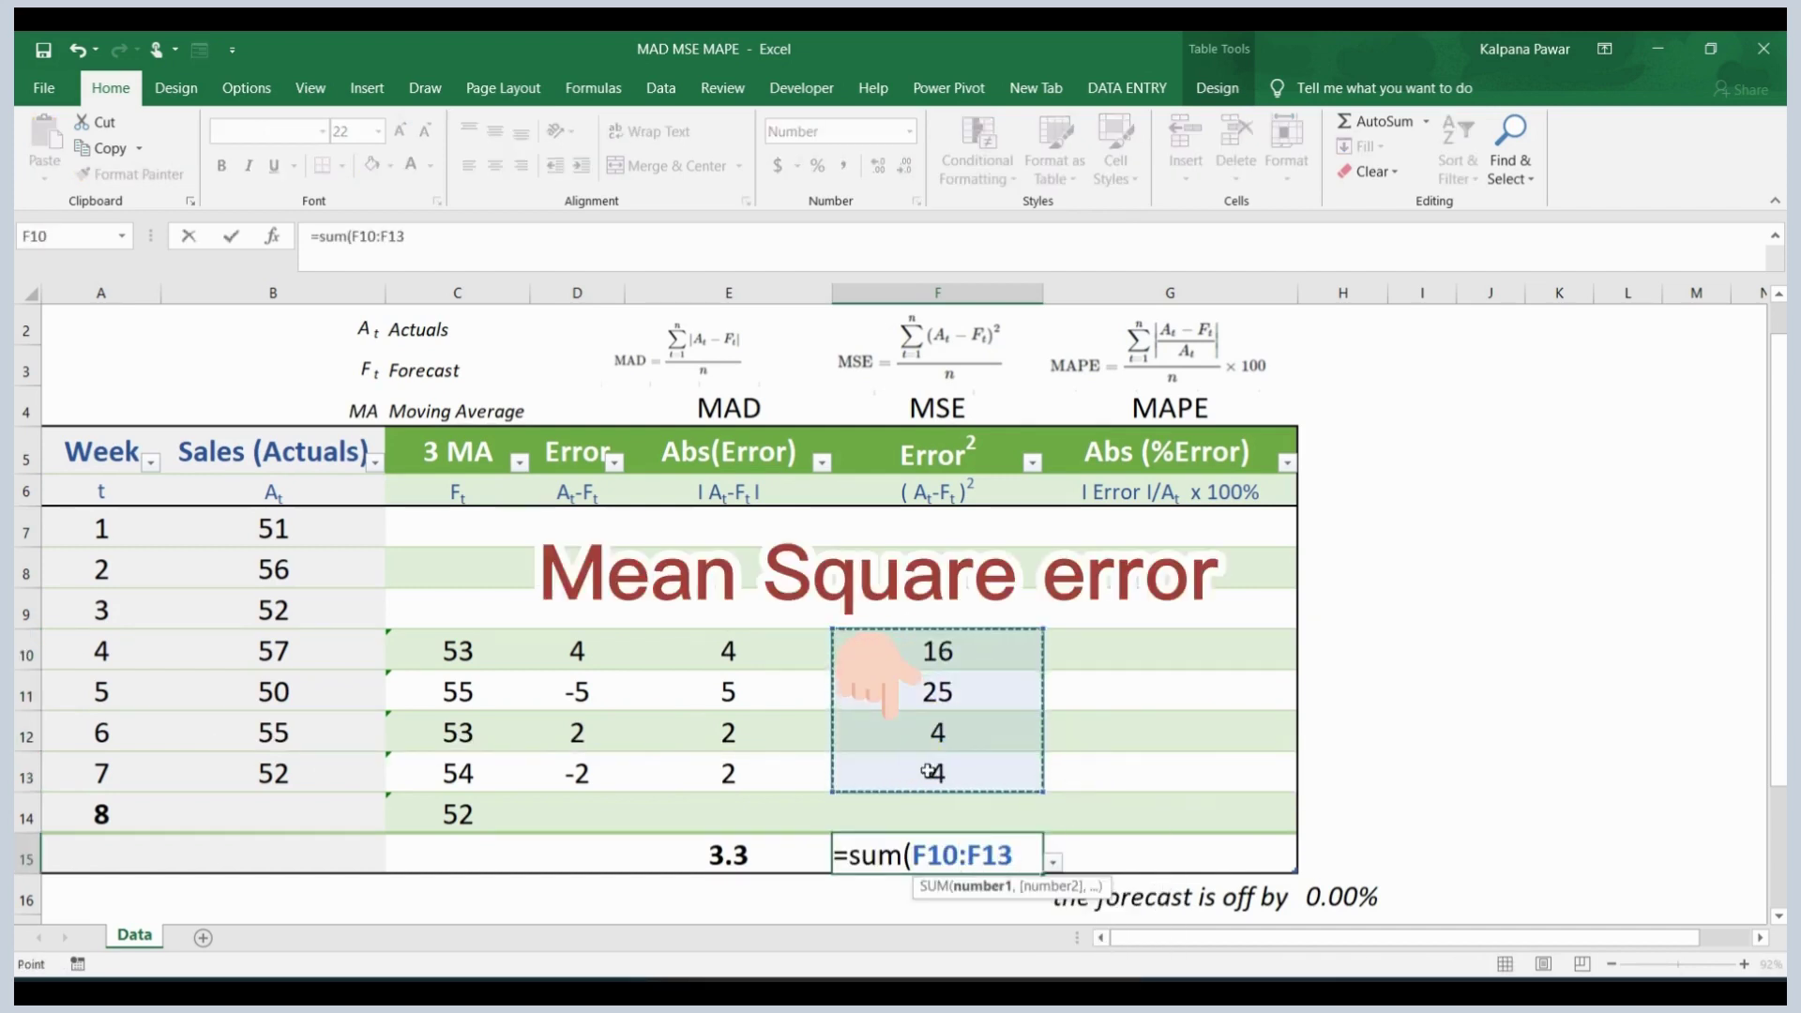
text()/4)
key(Return)
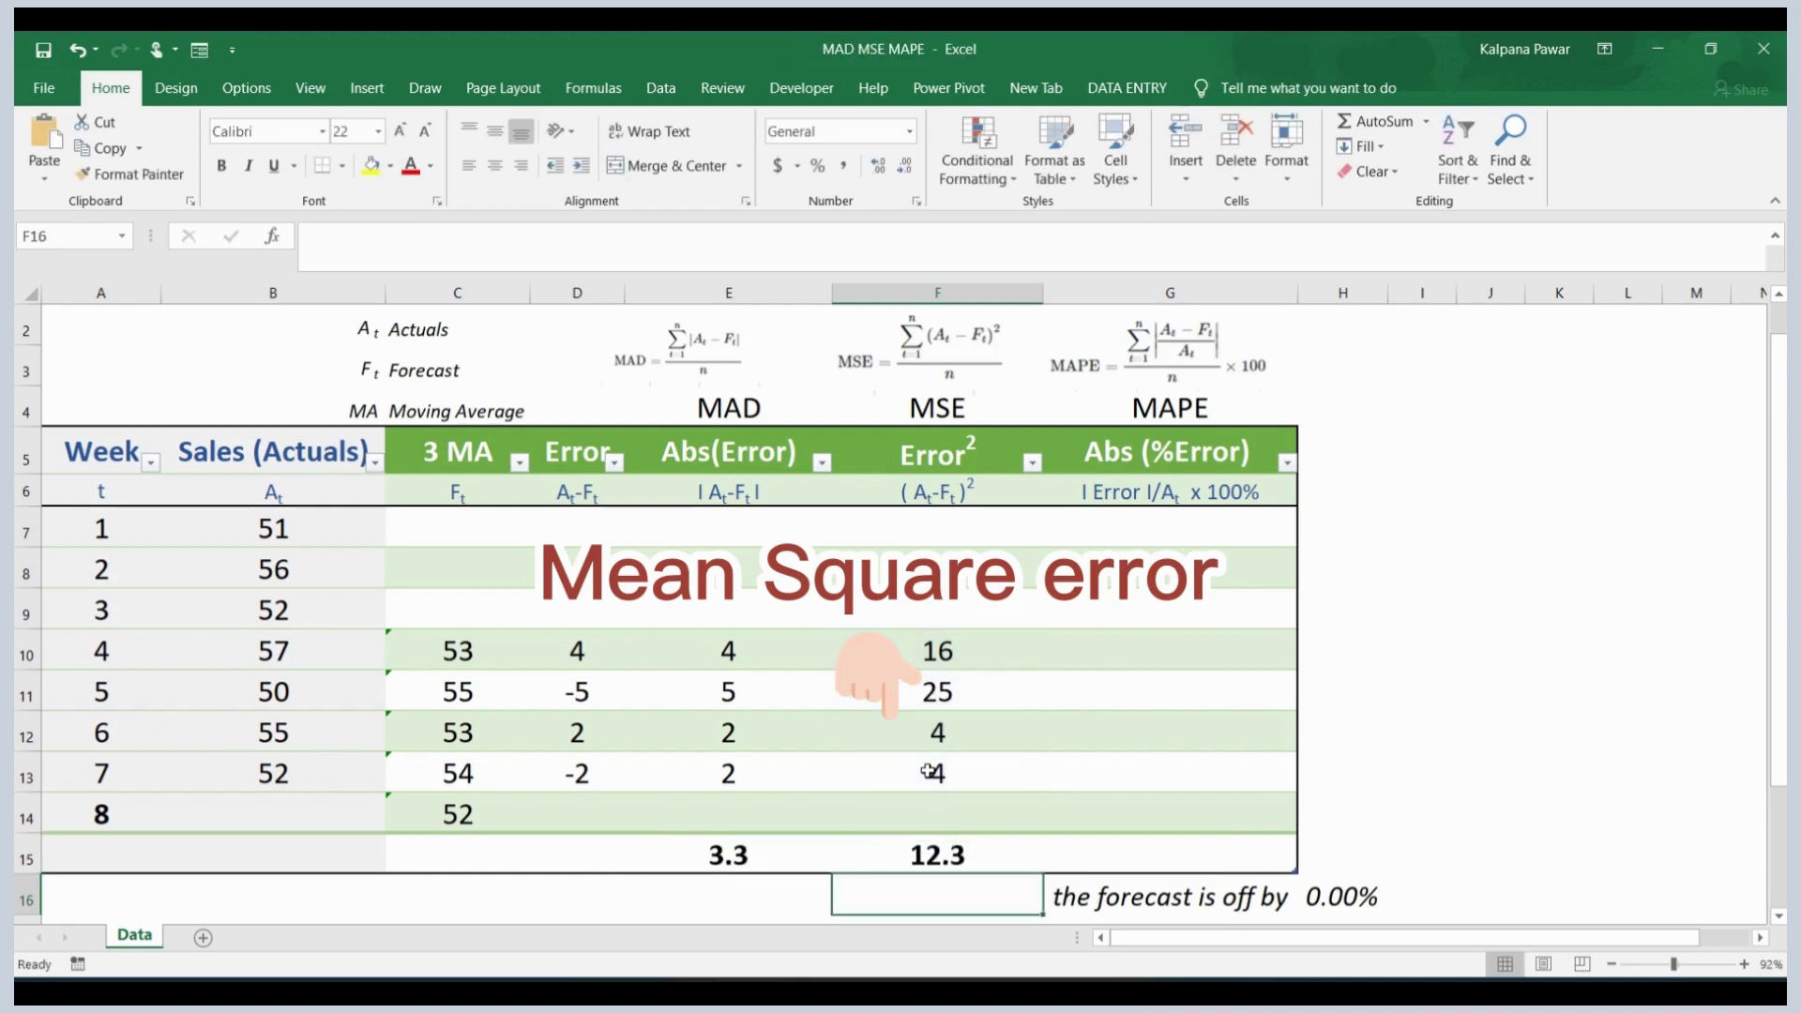
- Calculate the week 4 absolute percent error in G10 with =[@[Abs(Error)]]/[@[Sales (Actuals)]]*100% and copy the formula down through week 7
click(1136, 645)
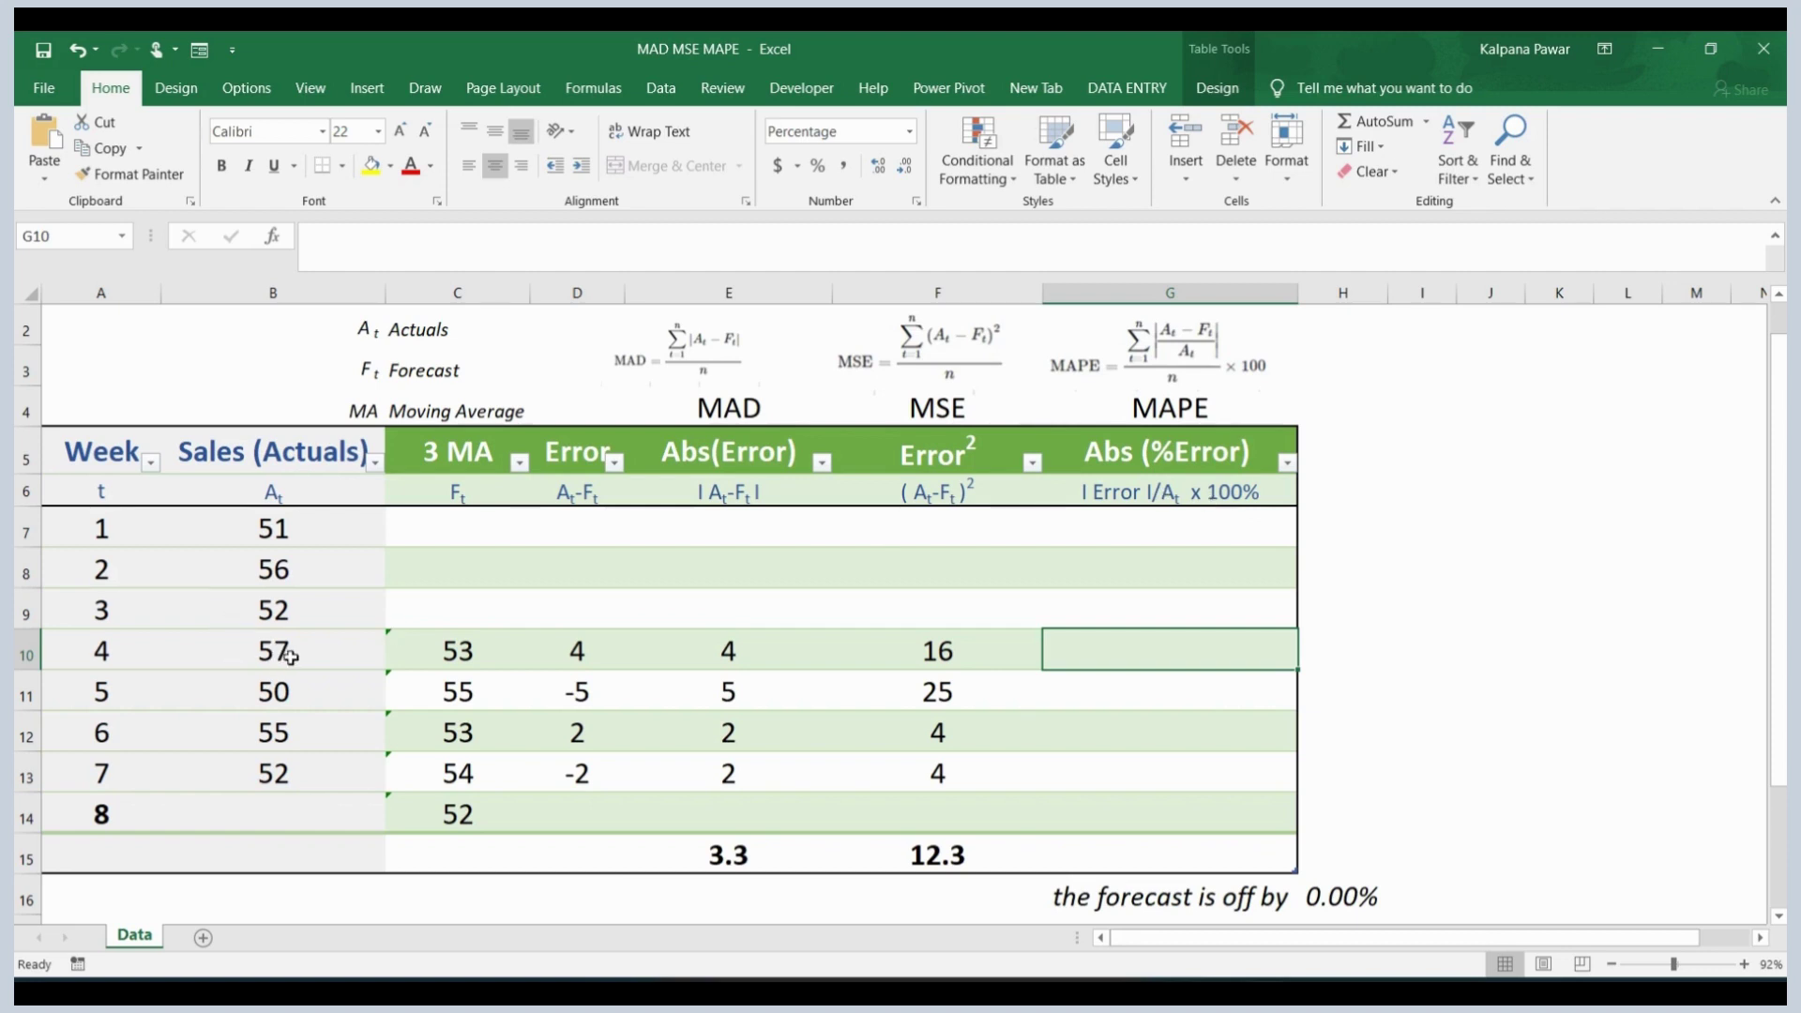
click(128, 655)
key(shift+space)
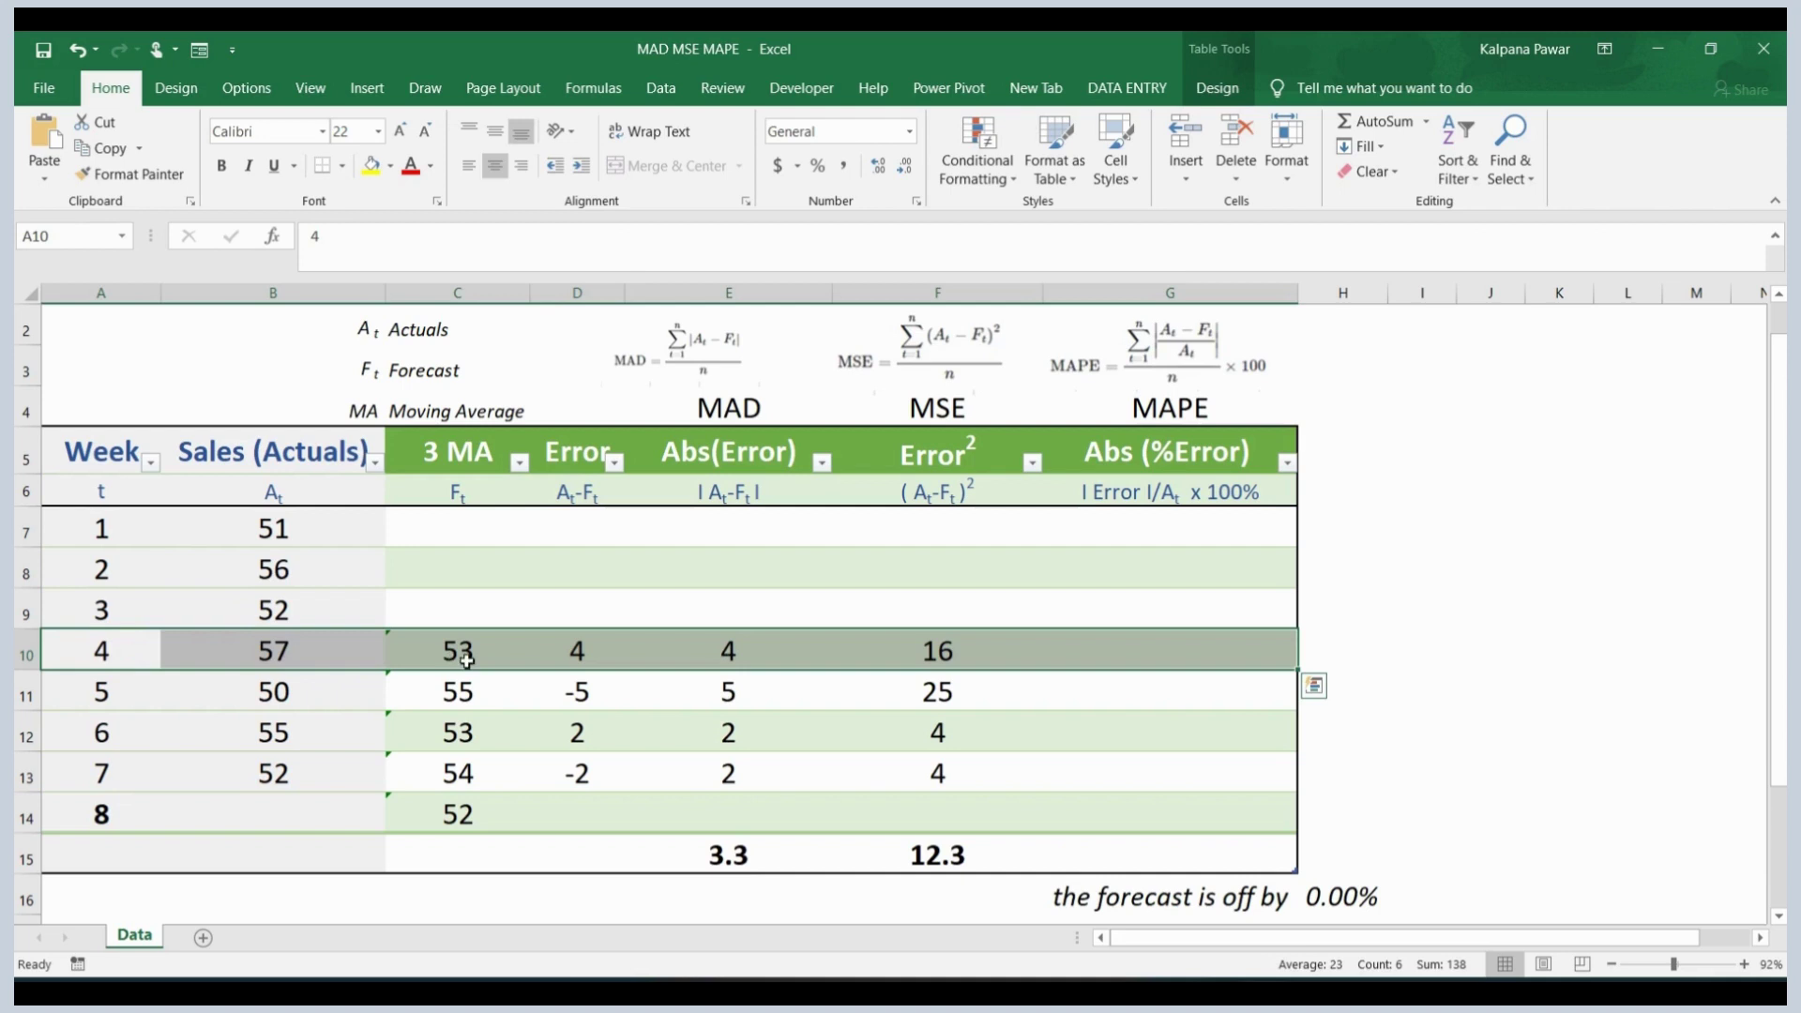
click(746, 652)
click(262, 662)
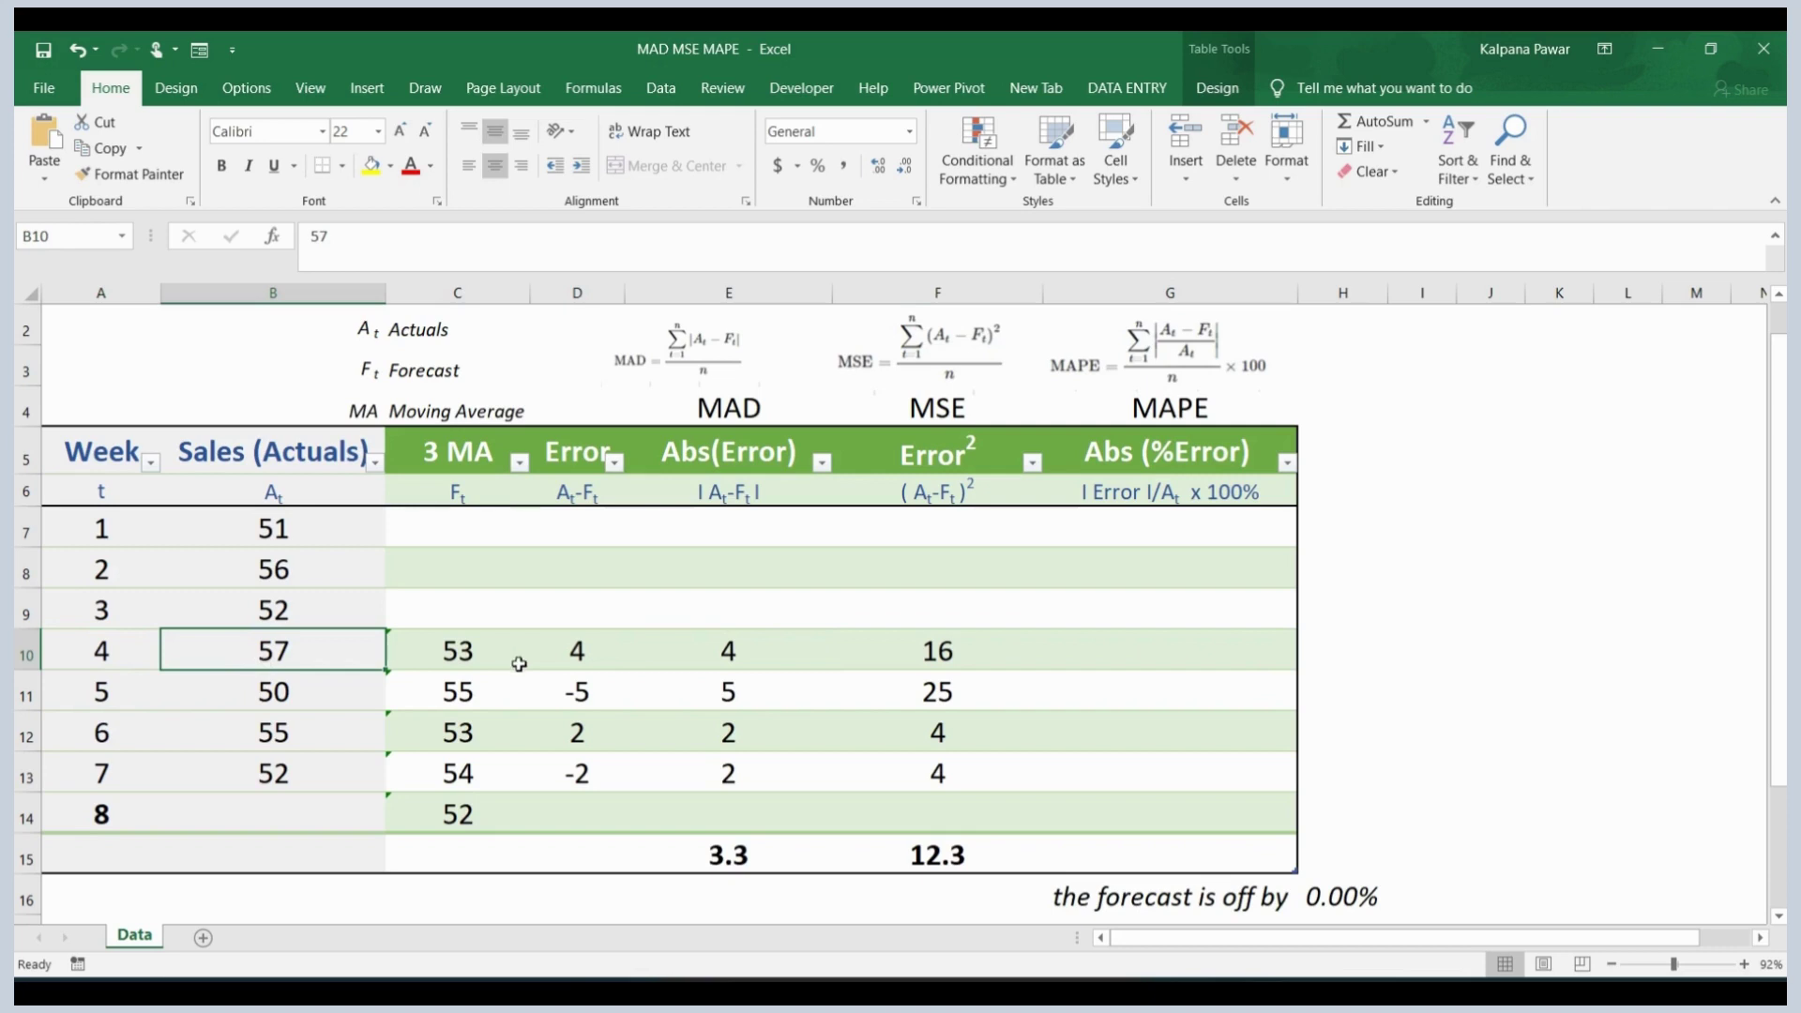
double_click(1126, 655)
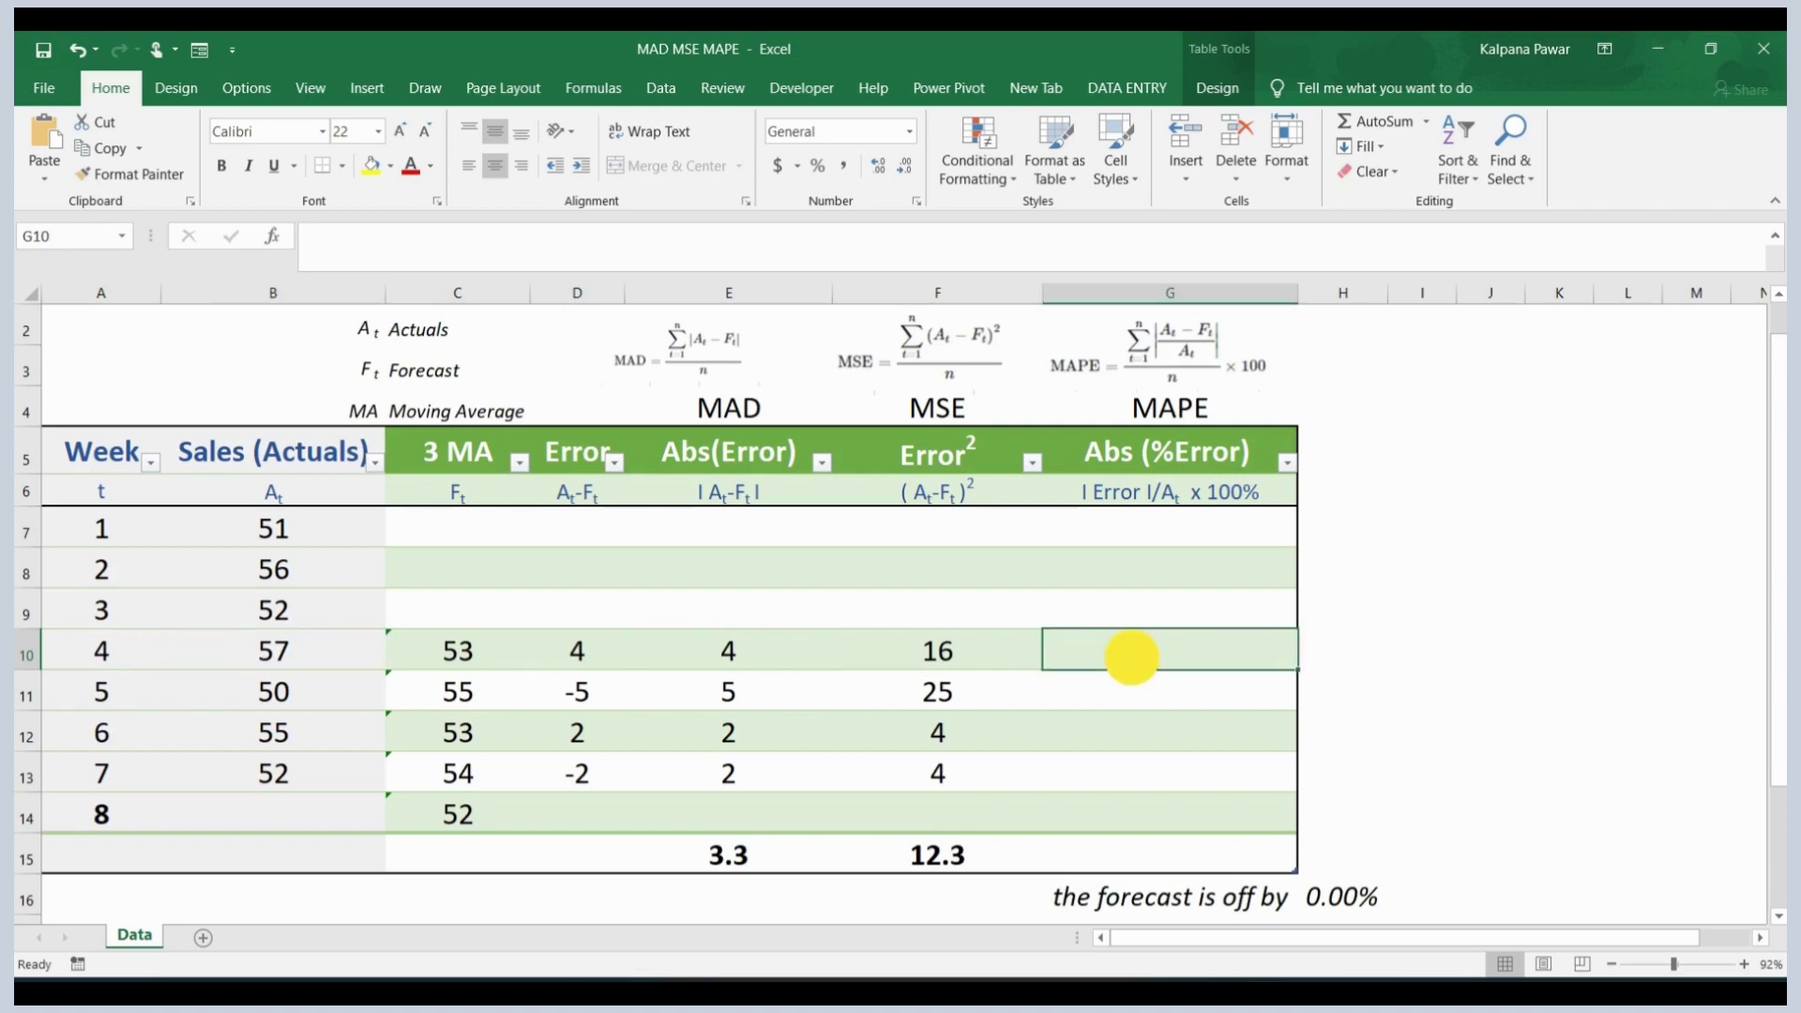
text(=)
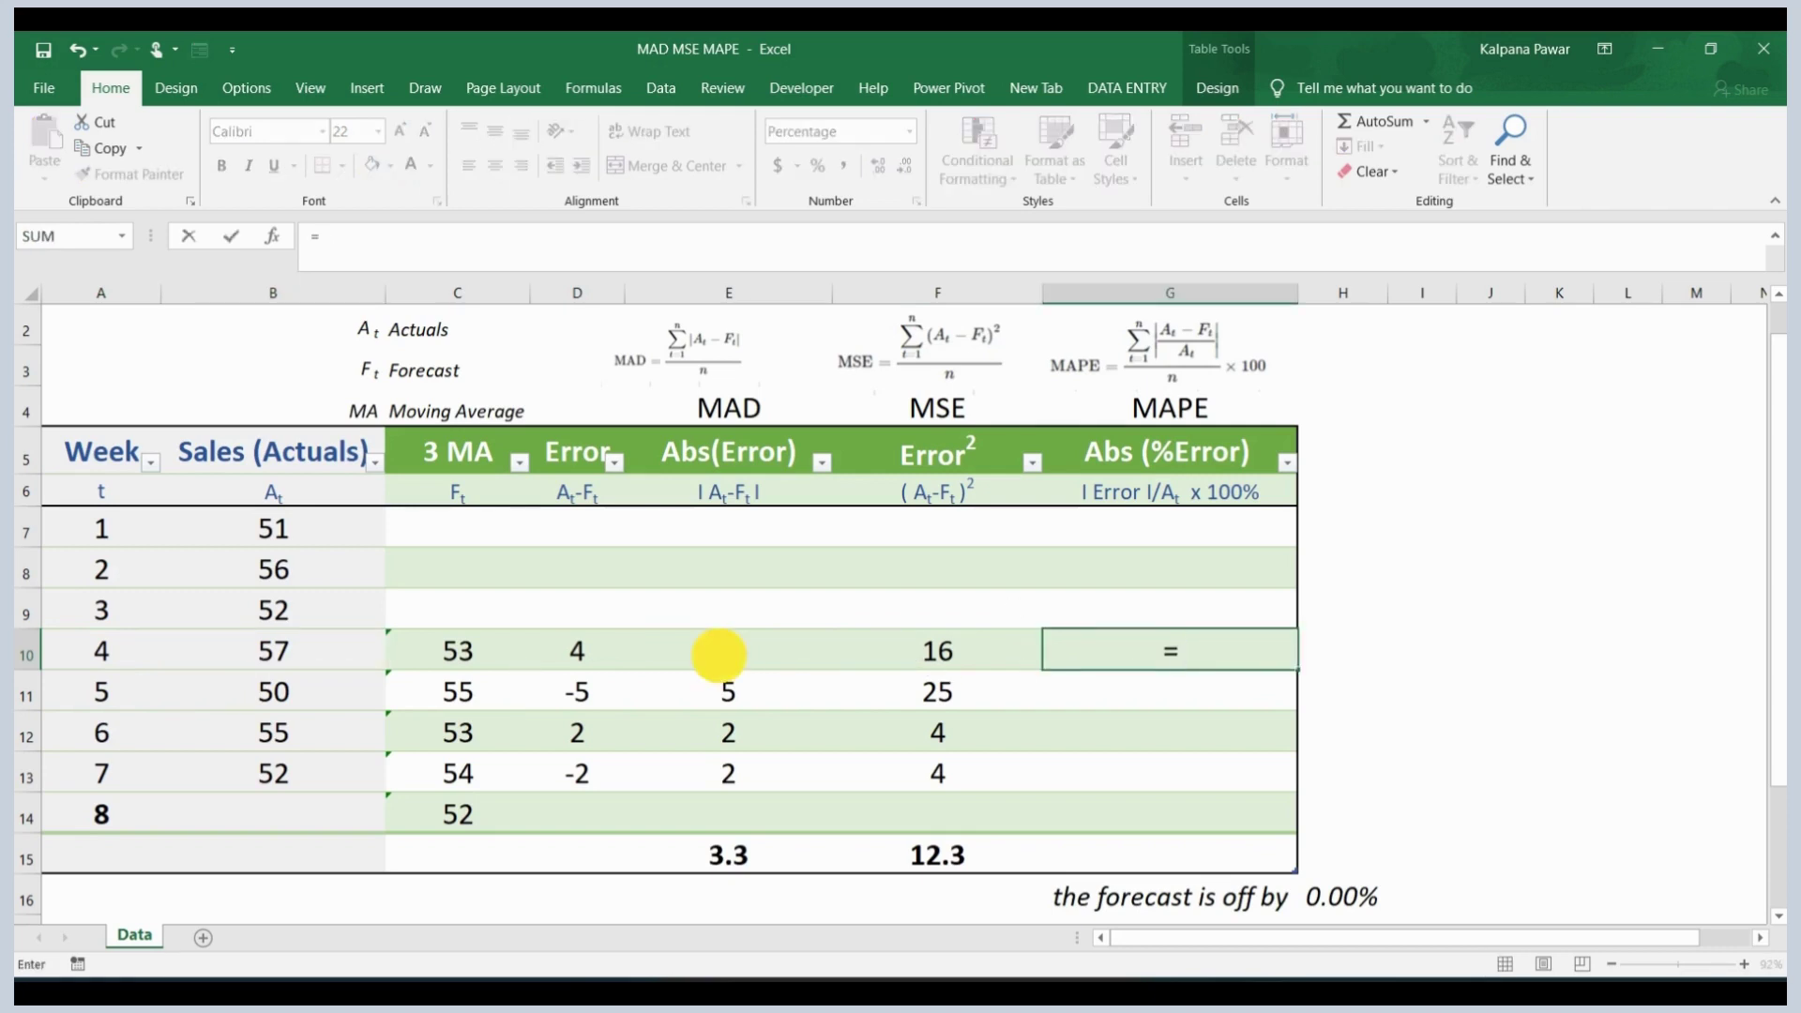
click(719, 655)
text(/)
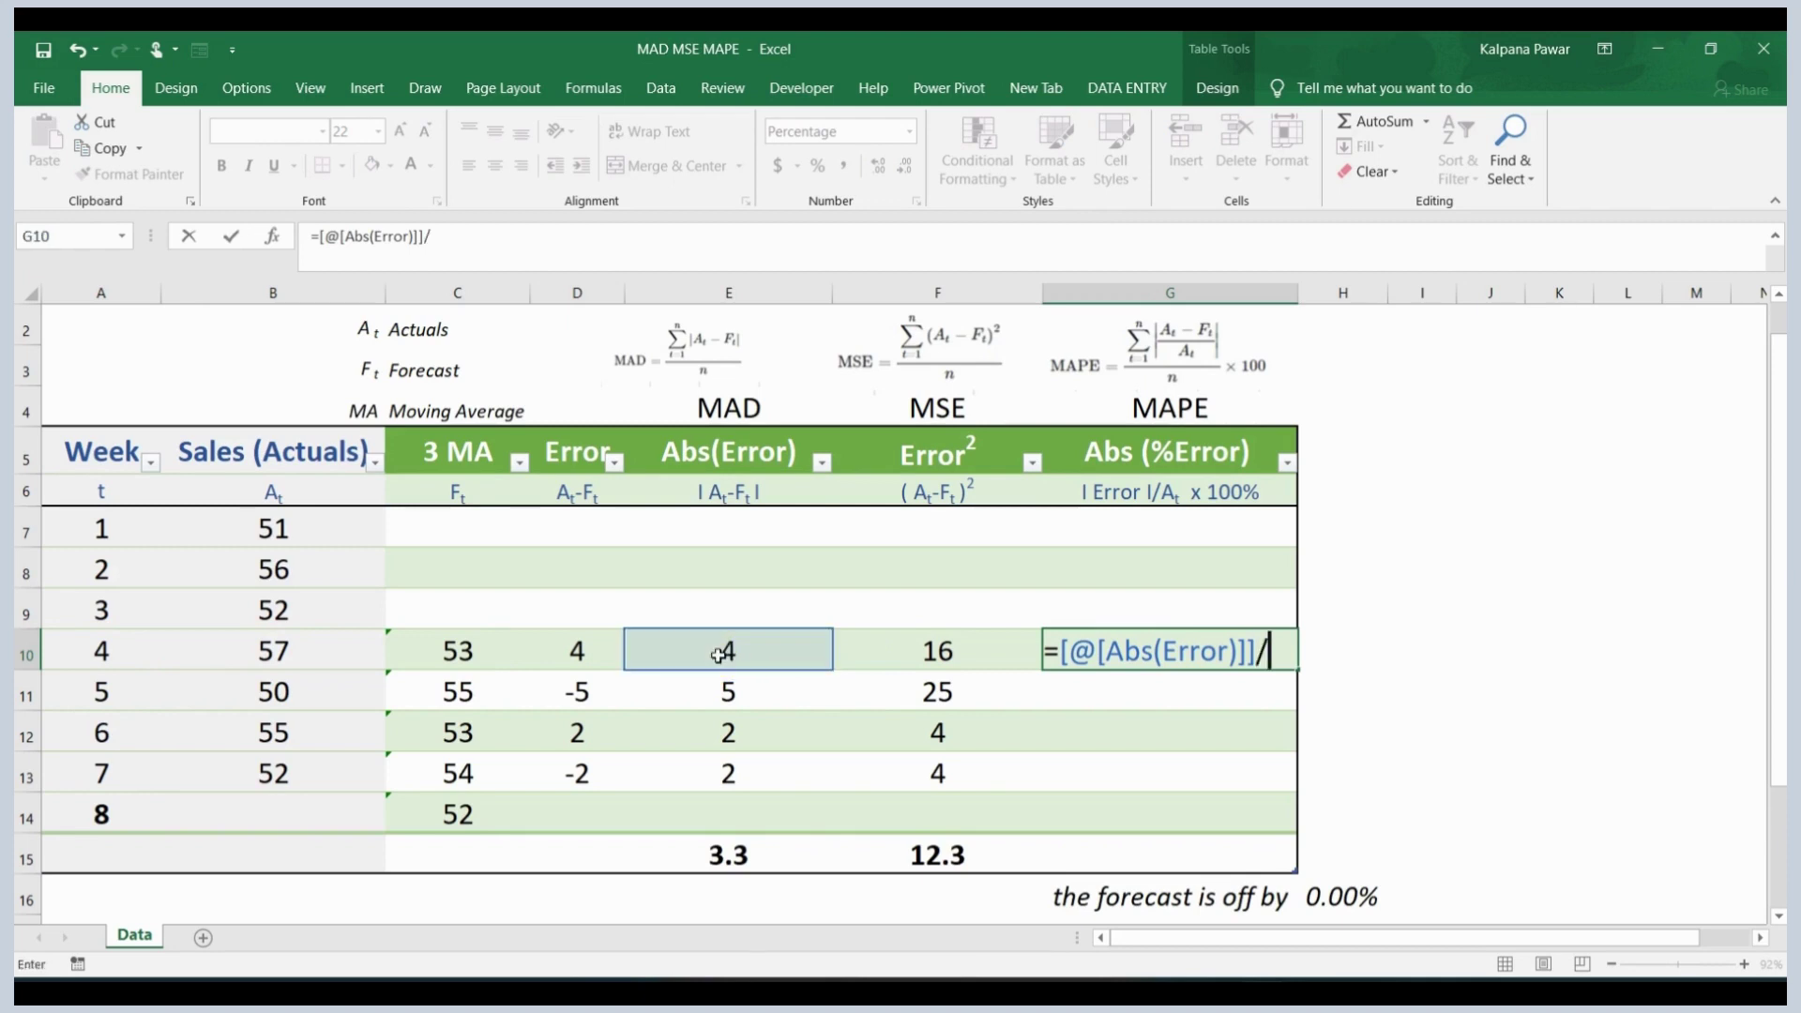
click(310, 650)
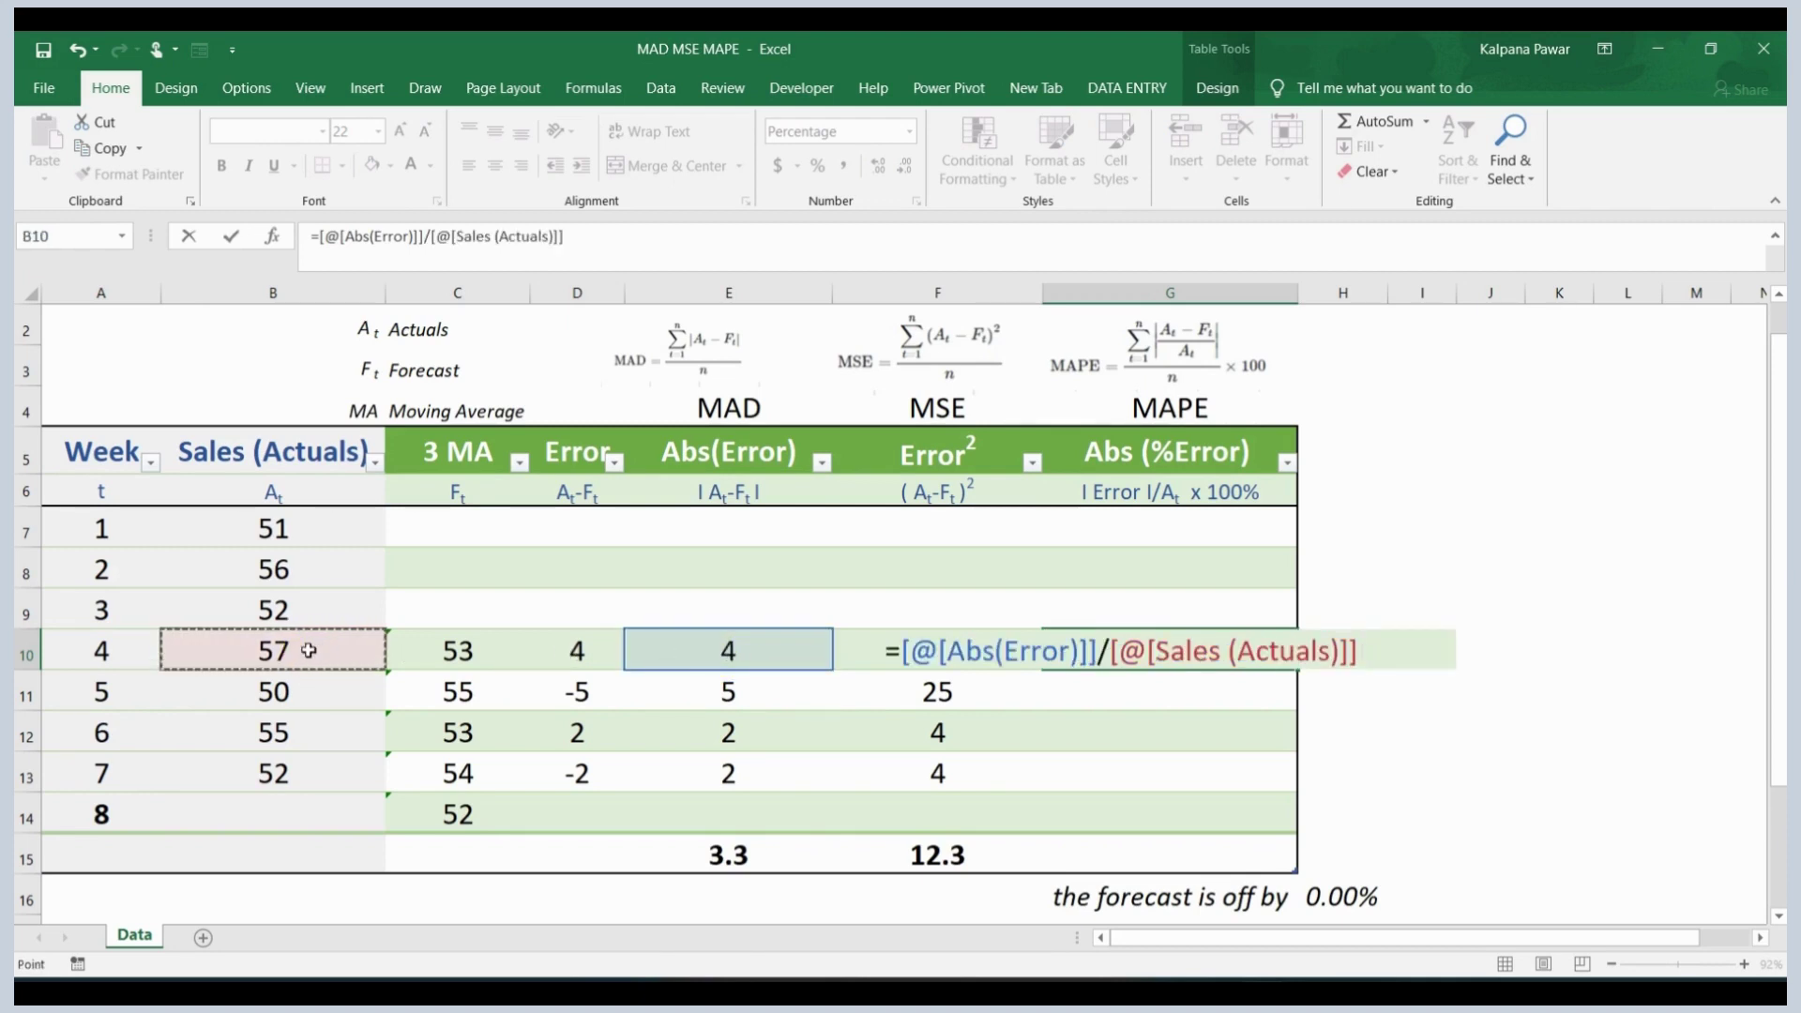
text(*100%)
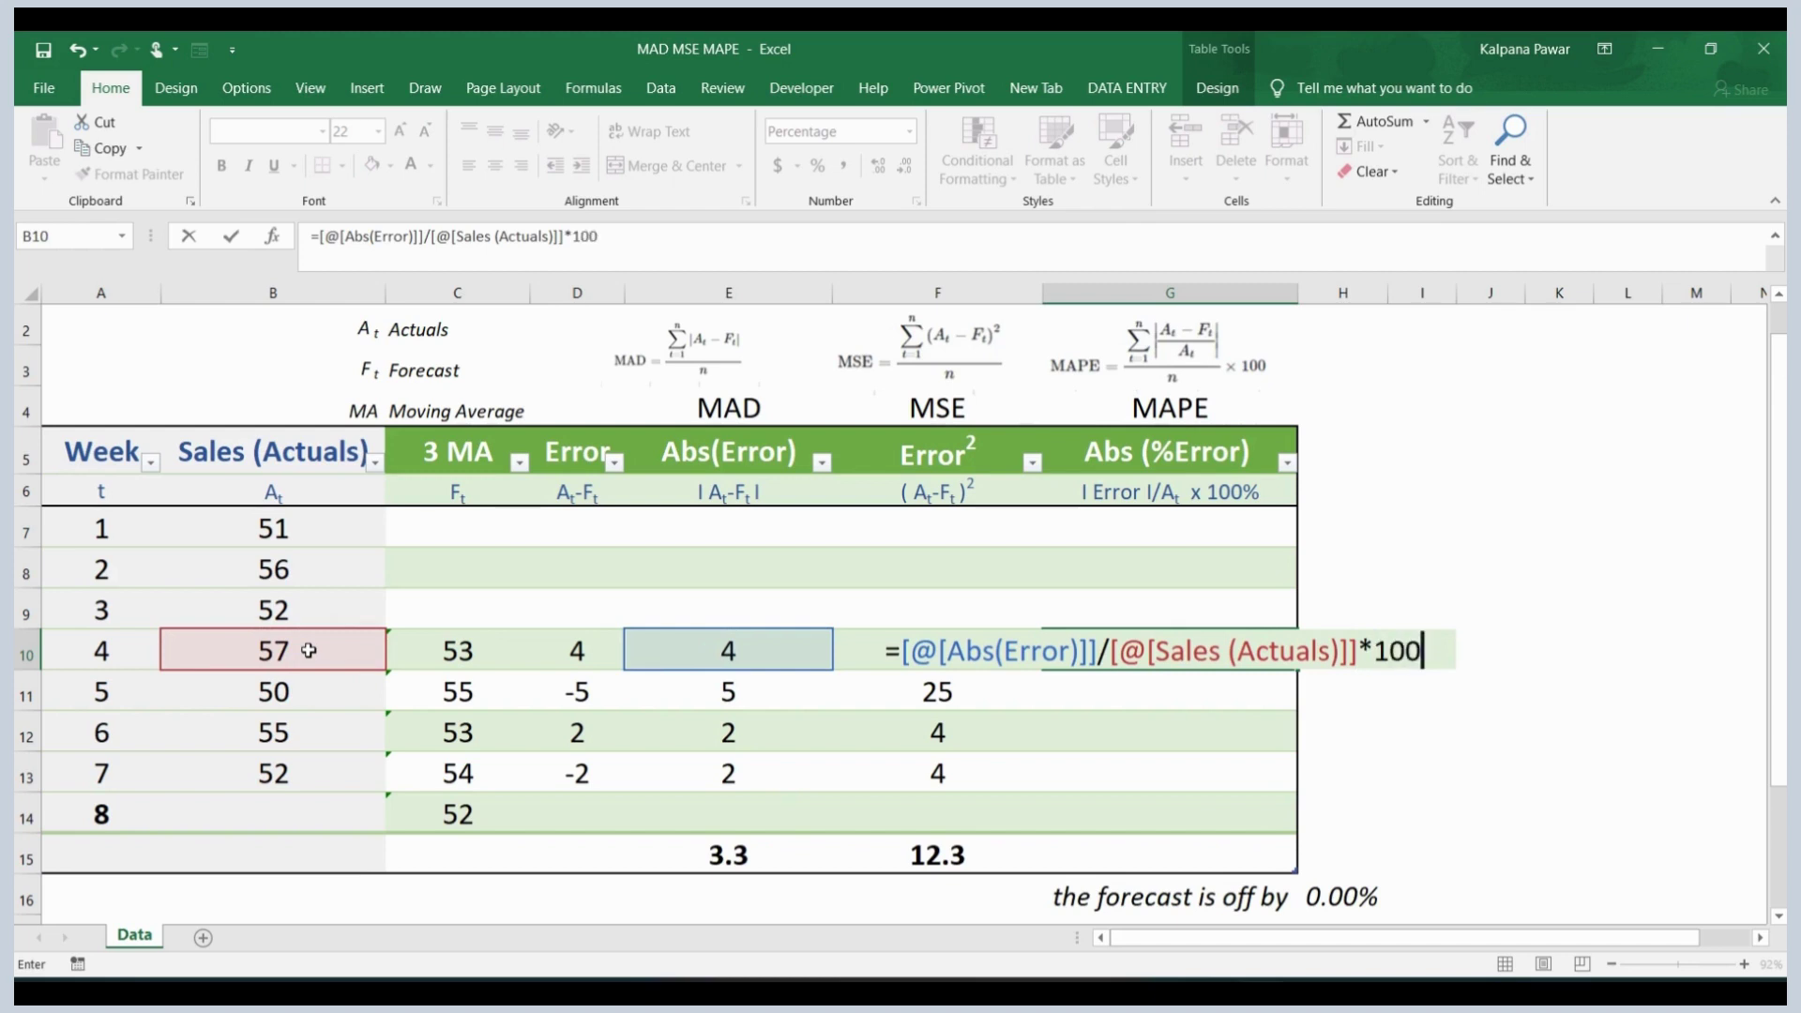
key(Return)
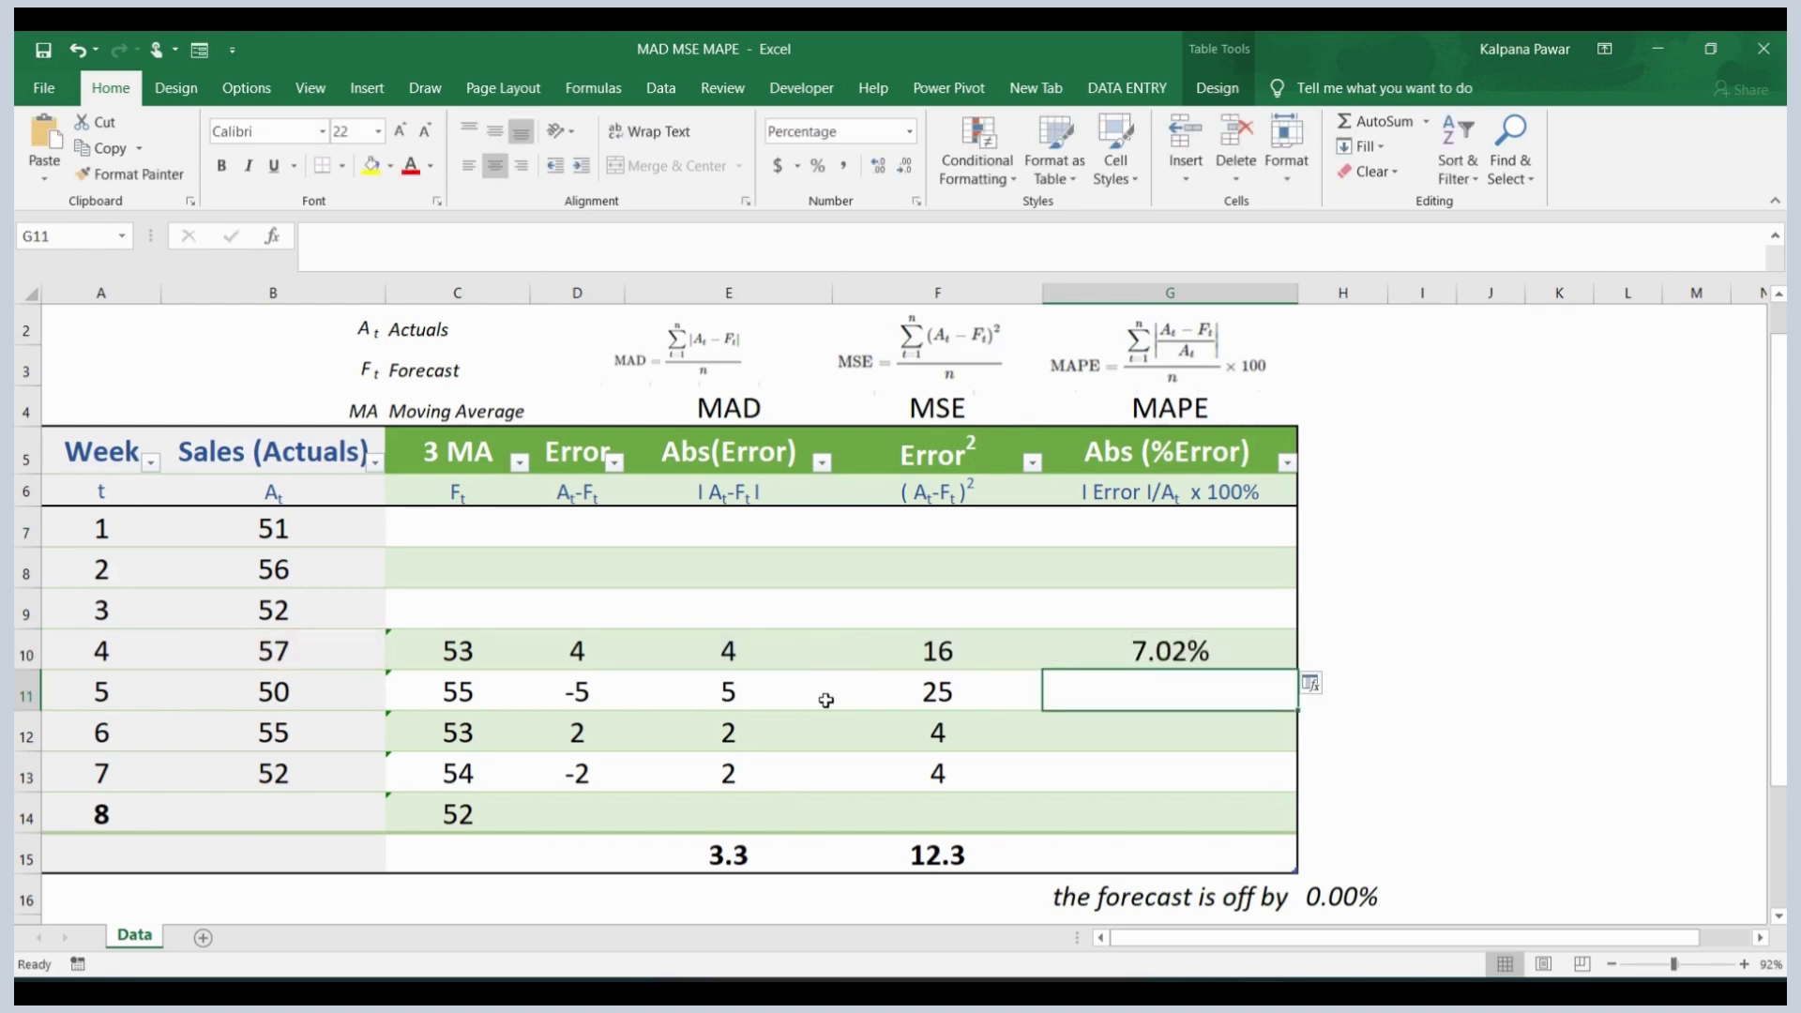
click(1126, 644)
drag(1300, 672, 1271, 804)
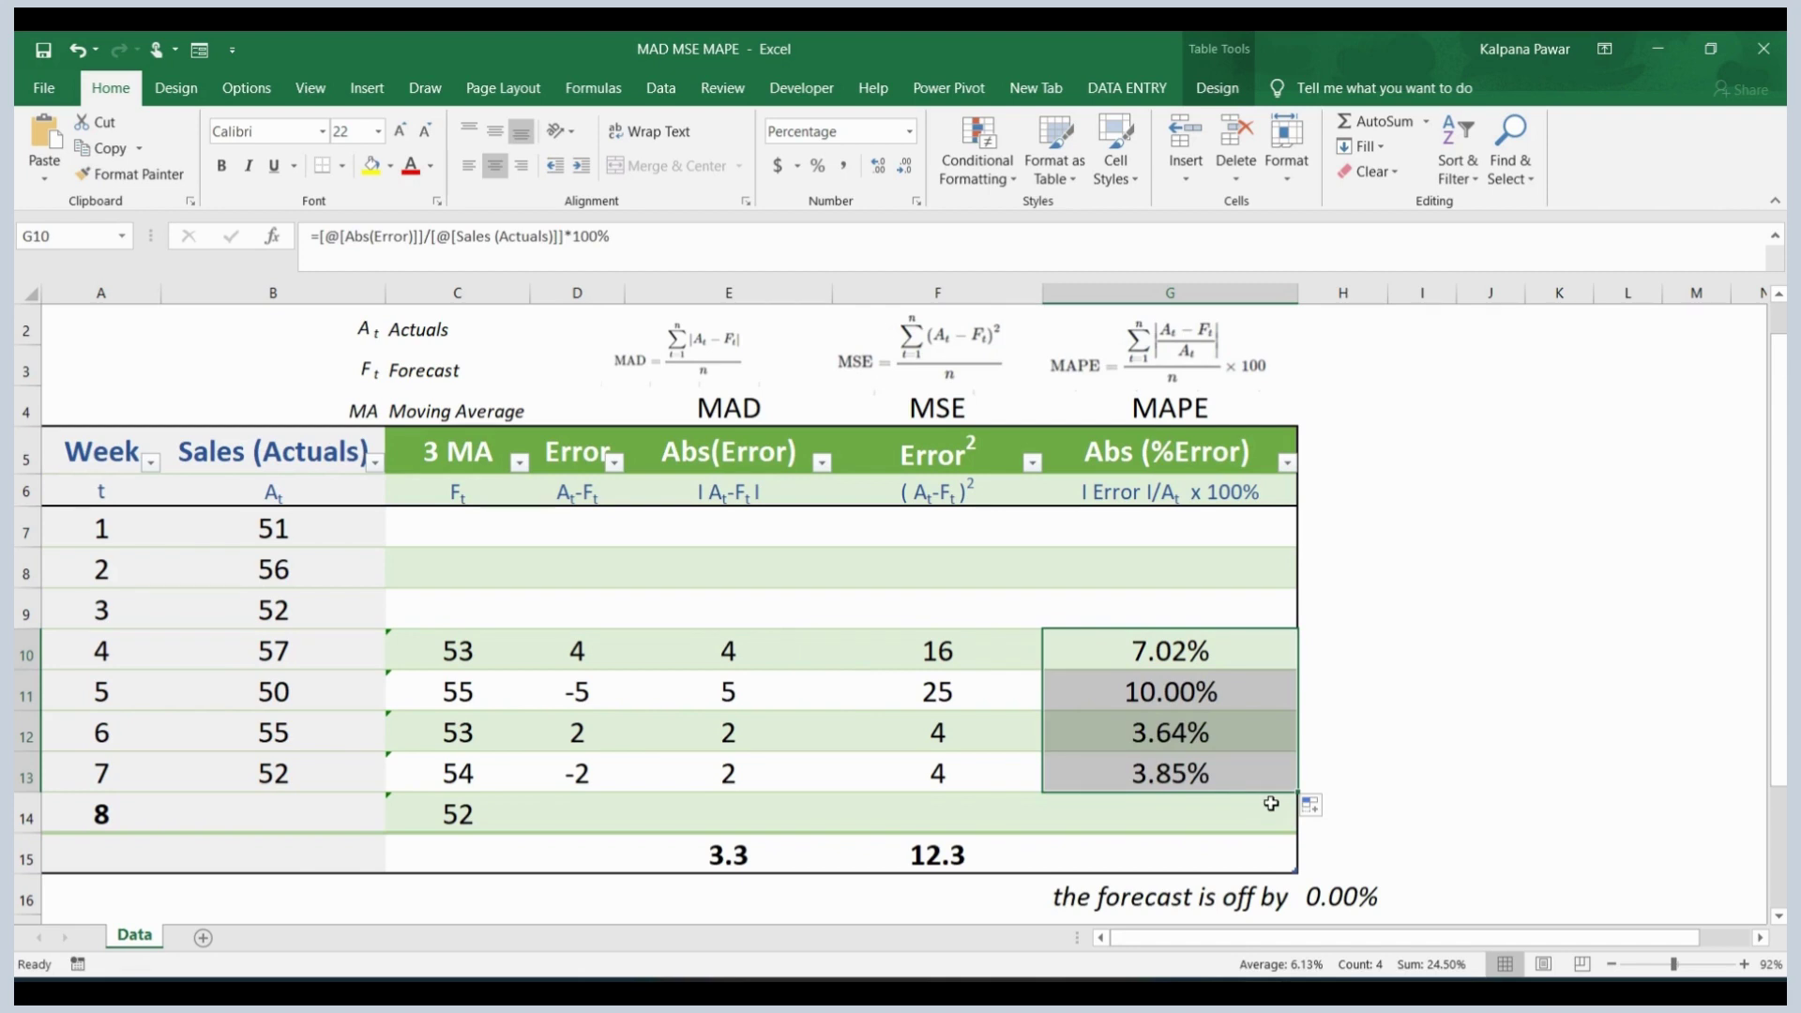
- Calculate the MAPE in G15 with =SUM(G10:G13)/4
click(1169, 856)
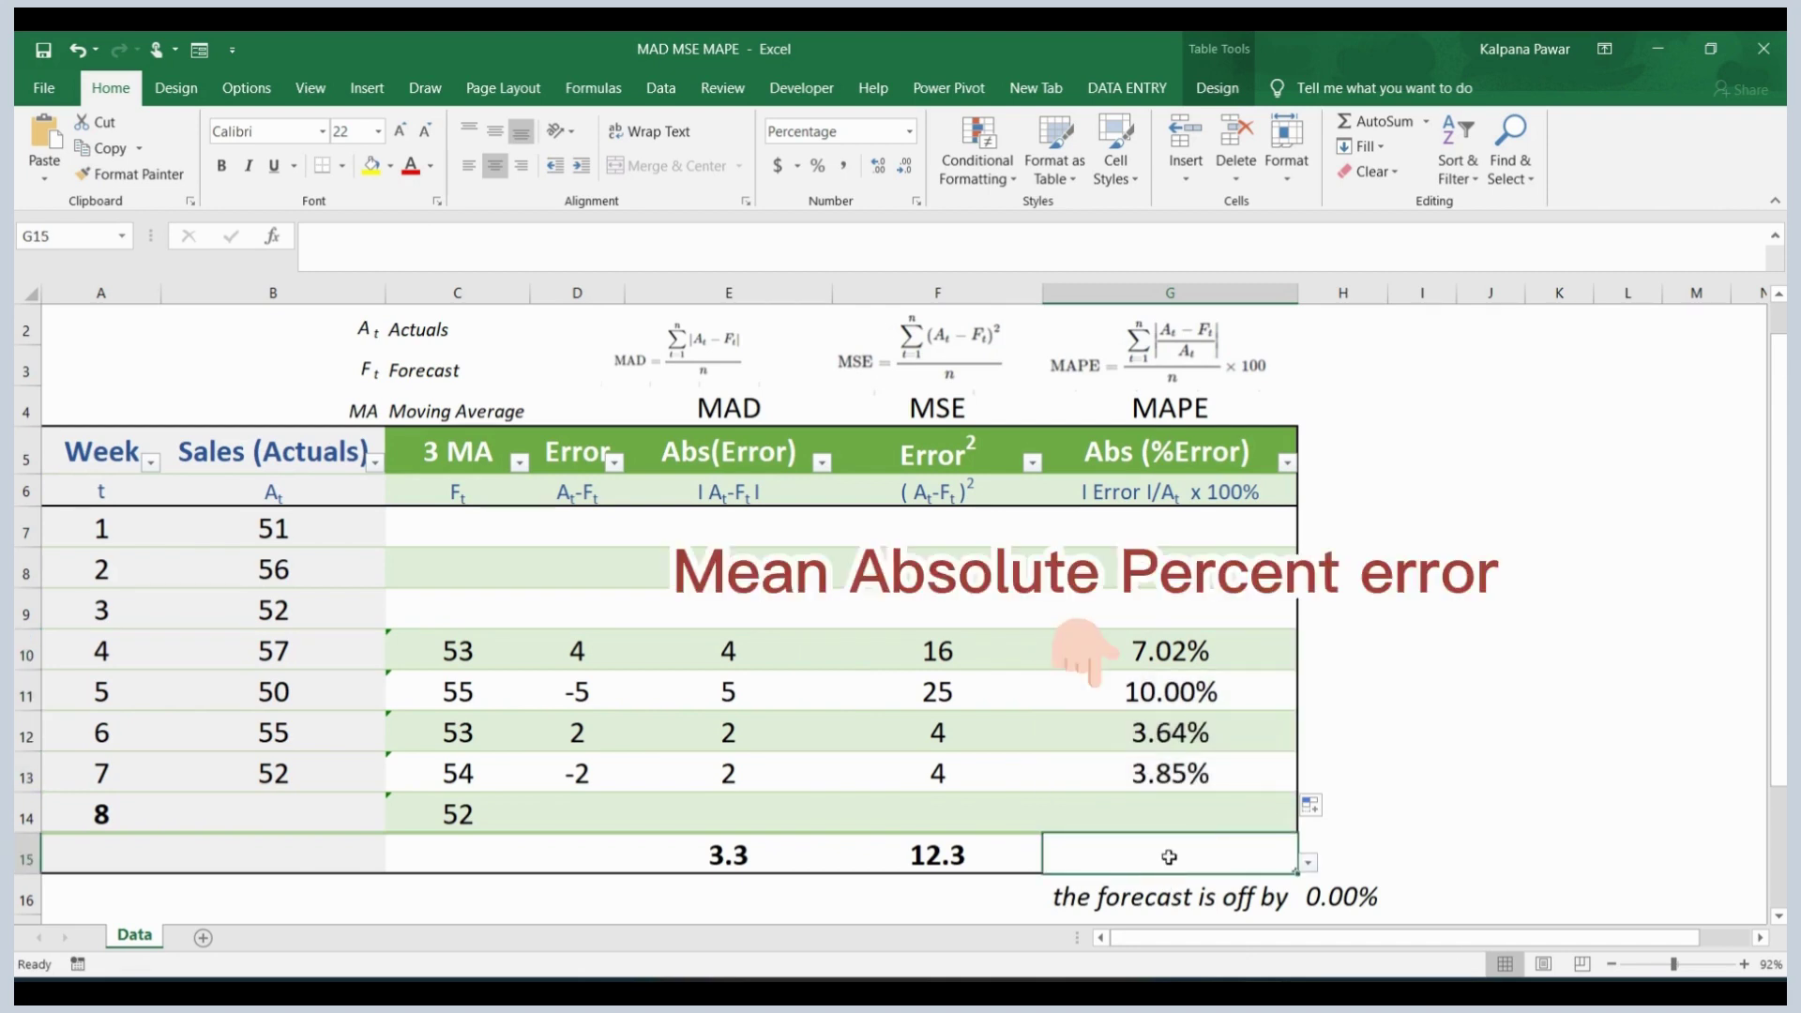
text(=sum()
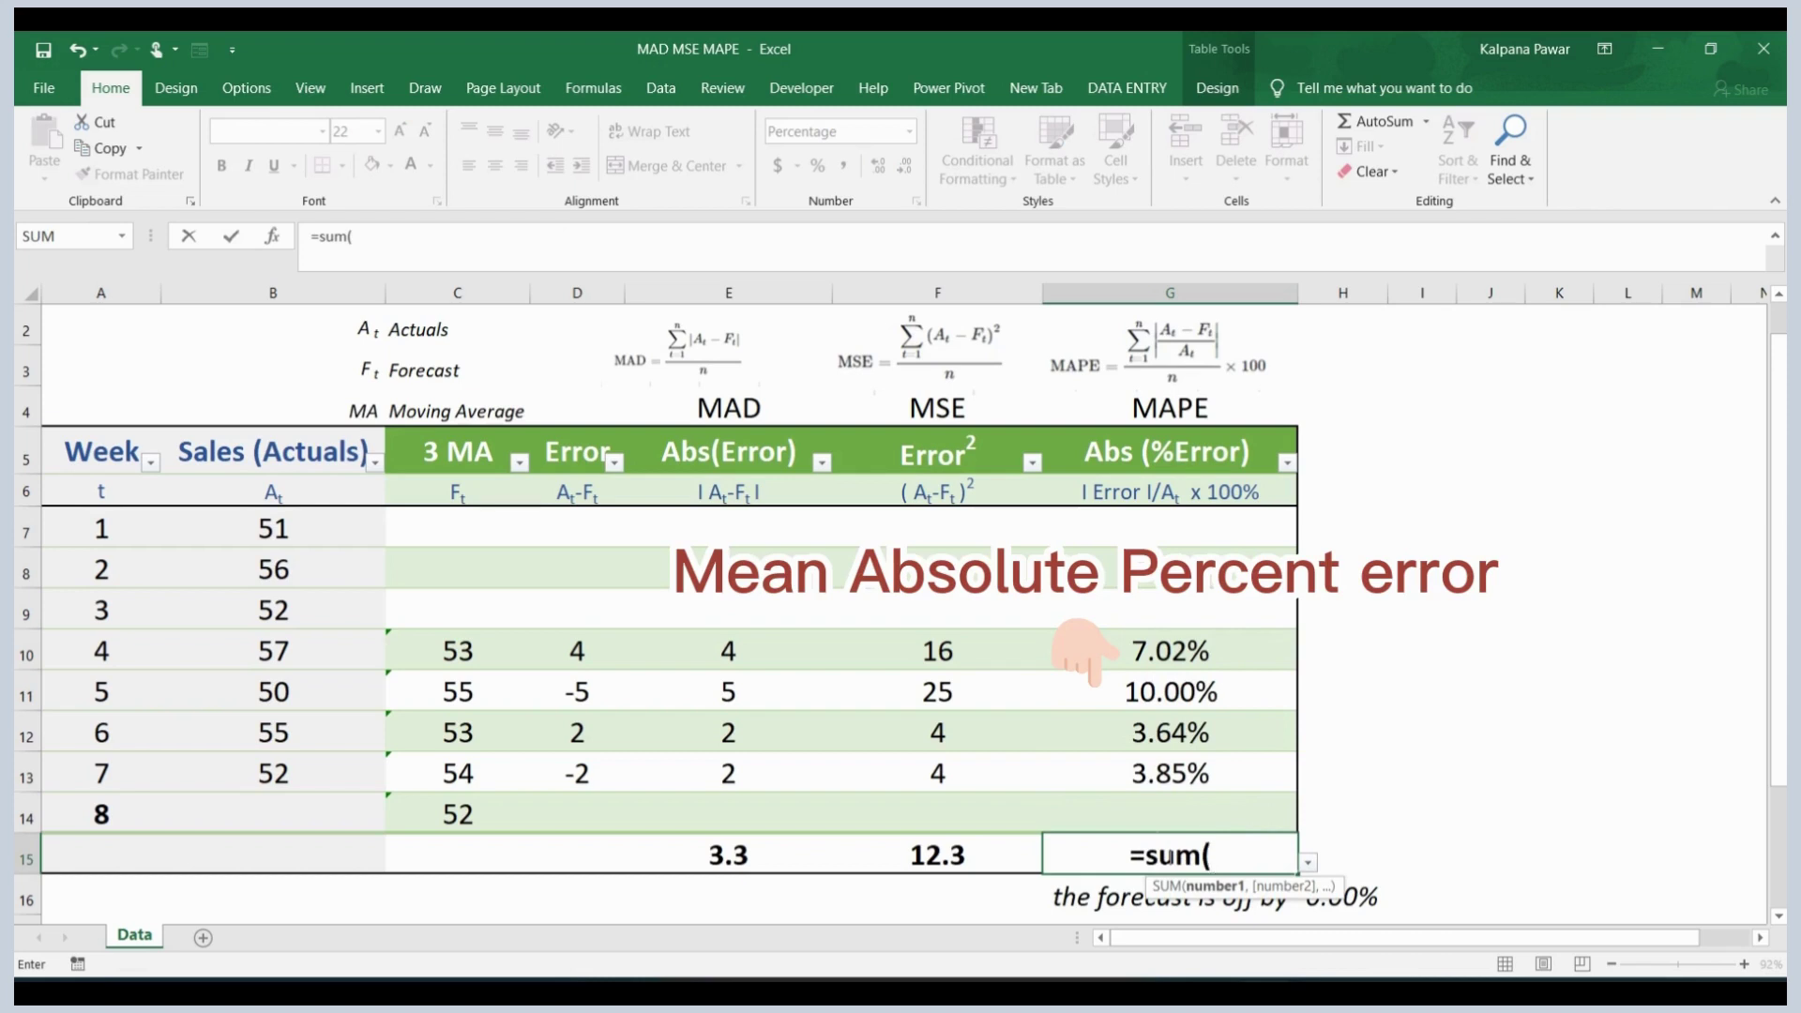
drag(1153, 644, 1163, 775)
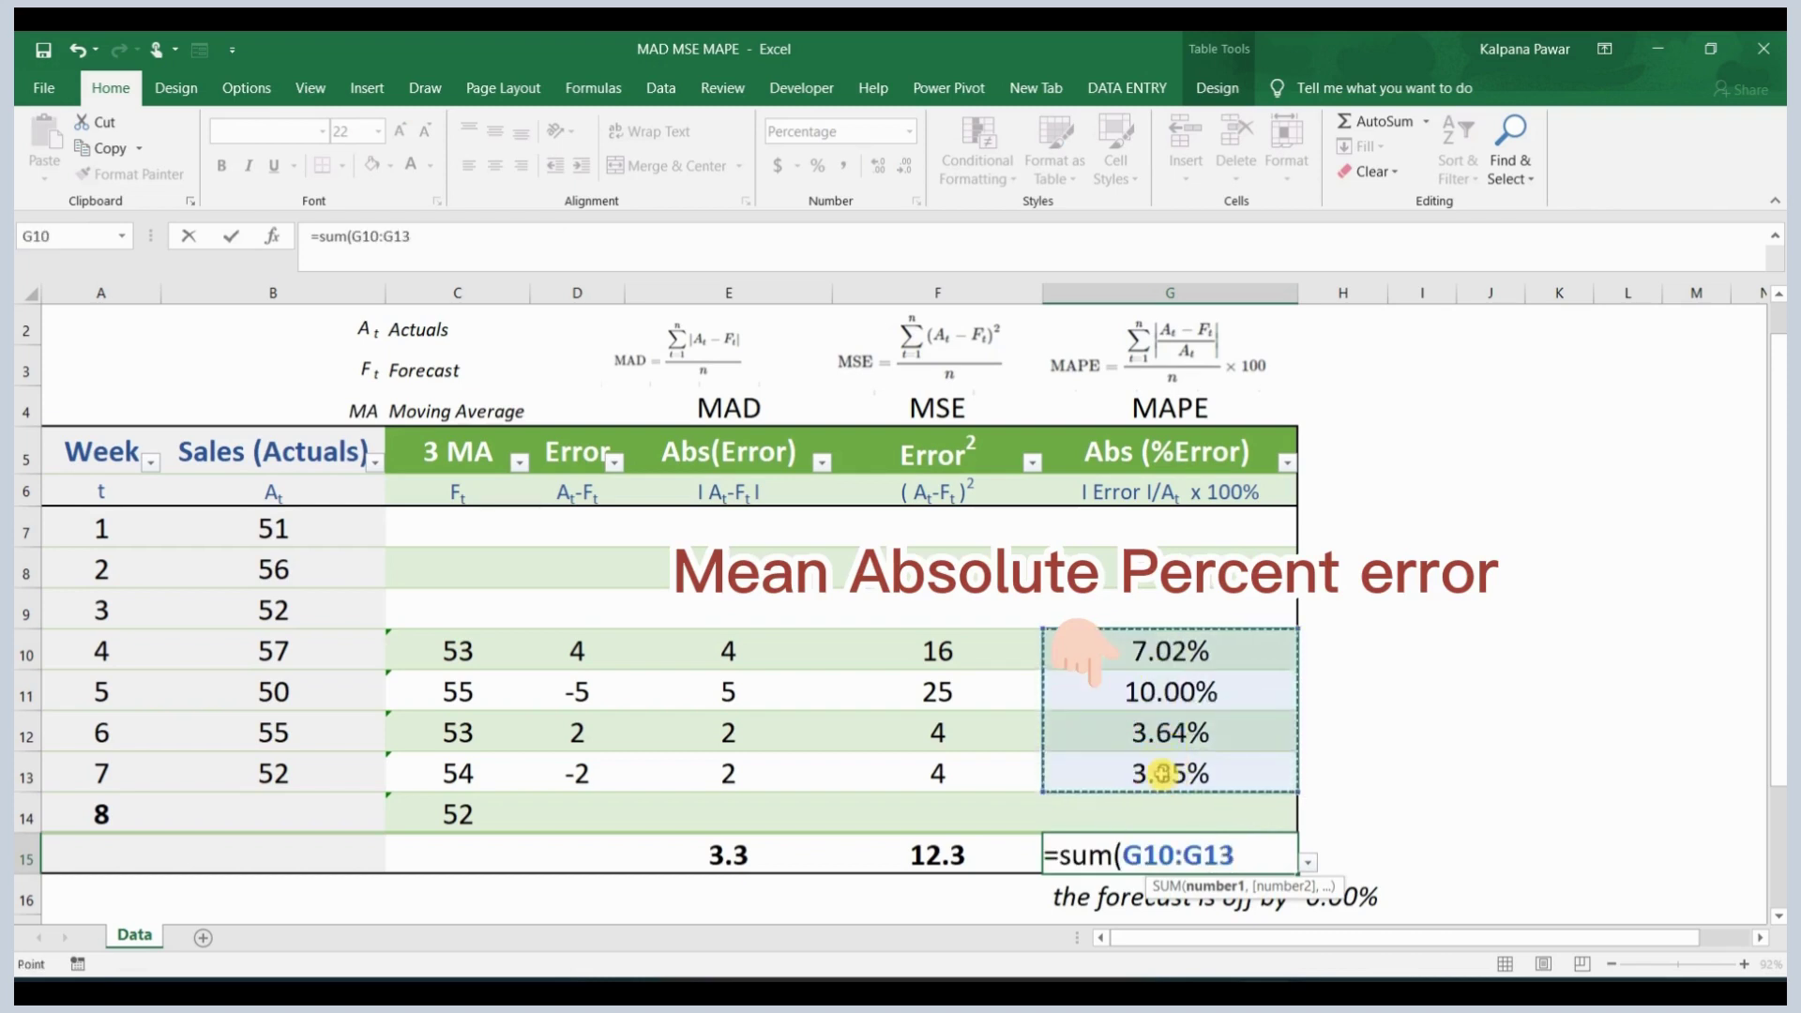
text()/4)
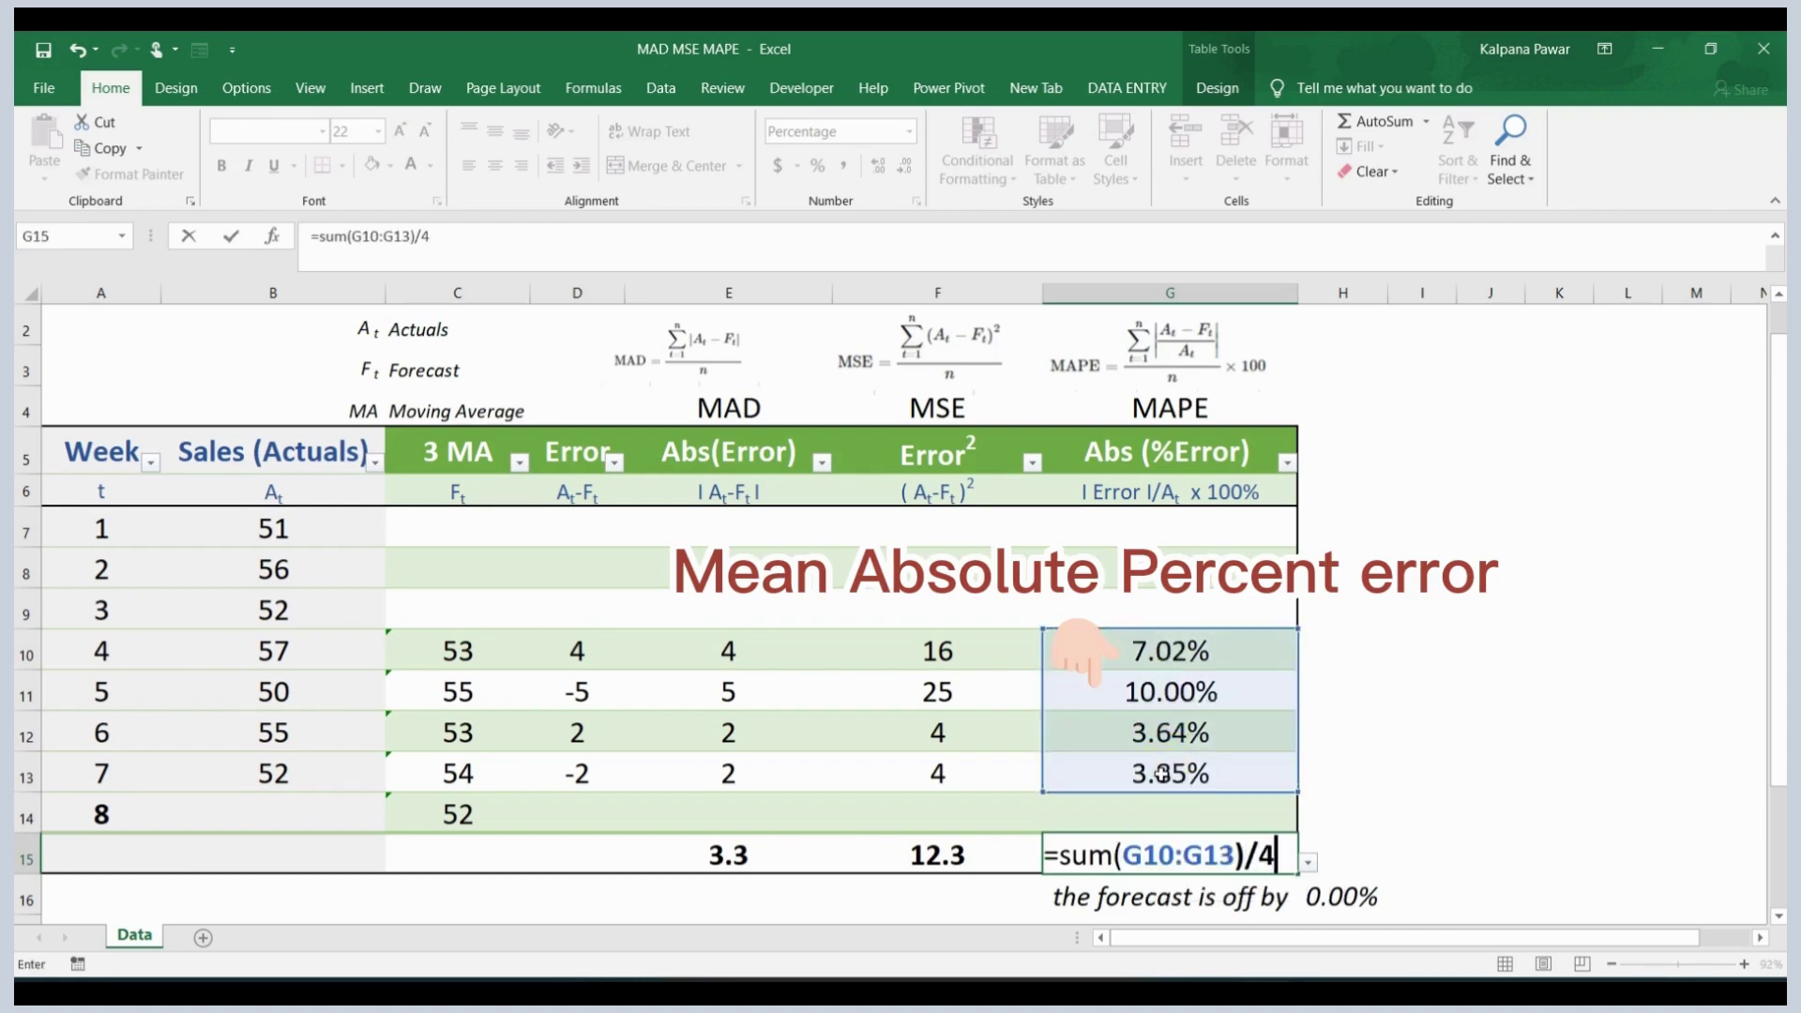
key(Return)
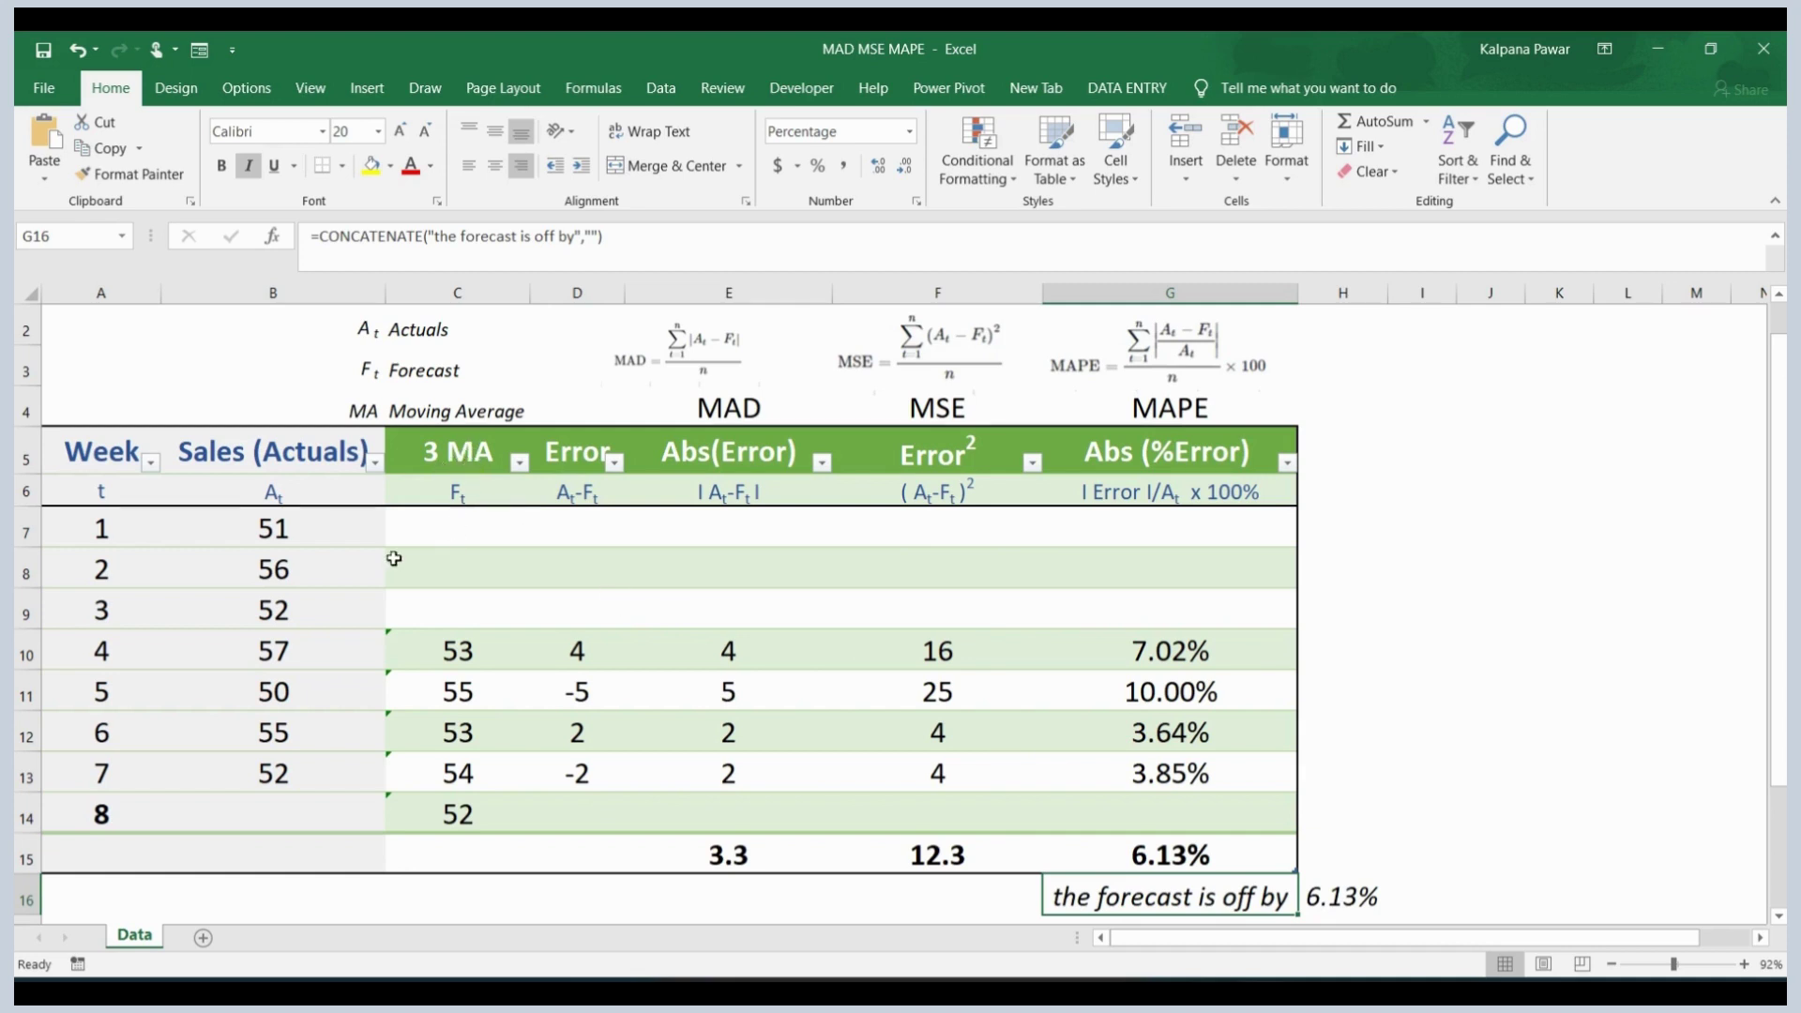
- Copy the week and actual sales data in A6:B13, including the symbol row, to cell A1 of a new worksheet
drag(315, 519, 317, 561)
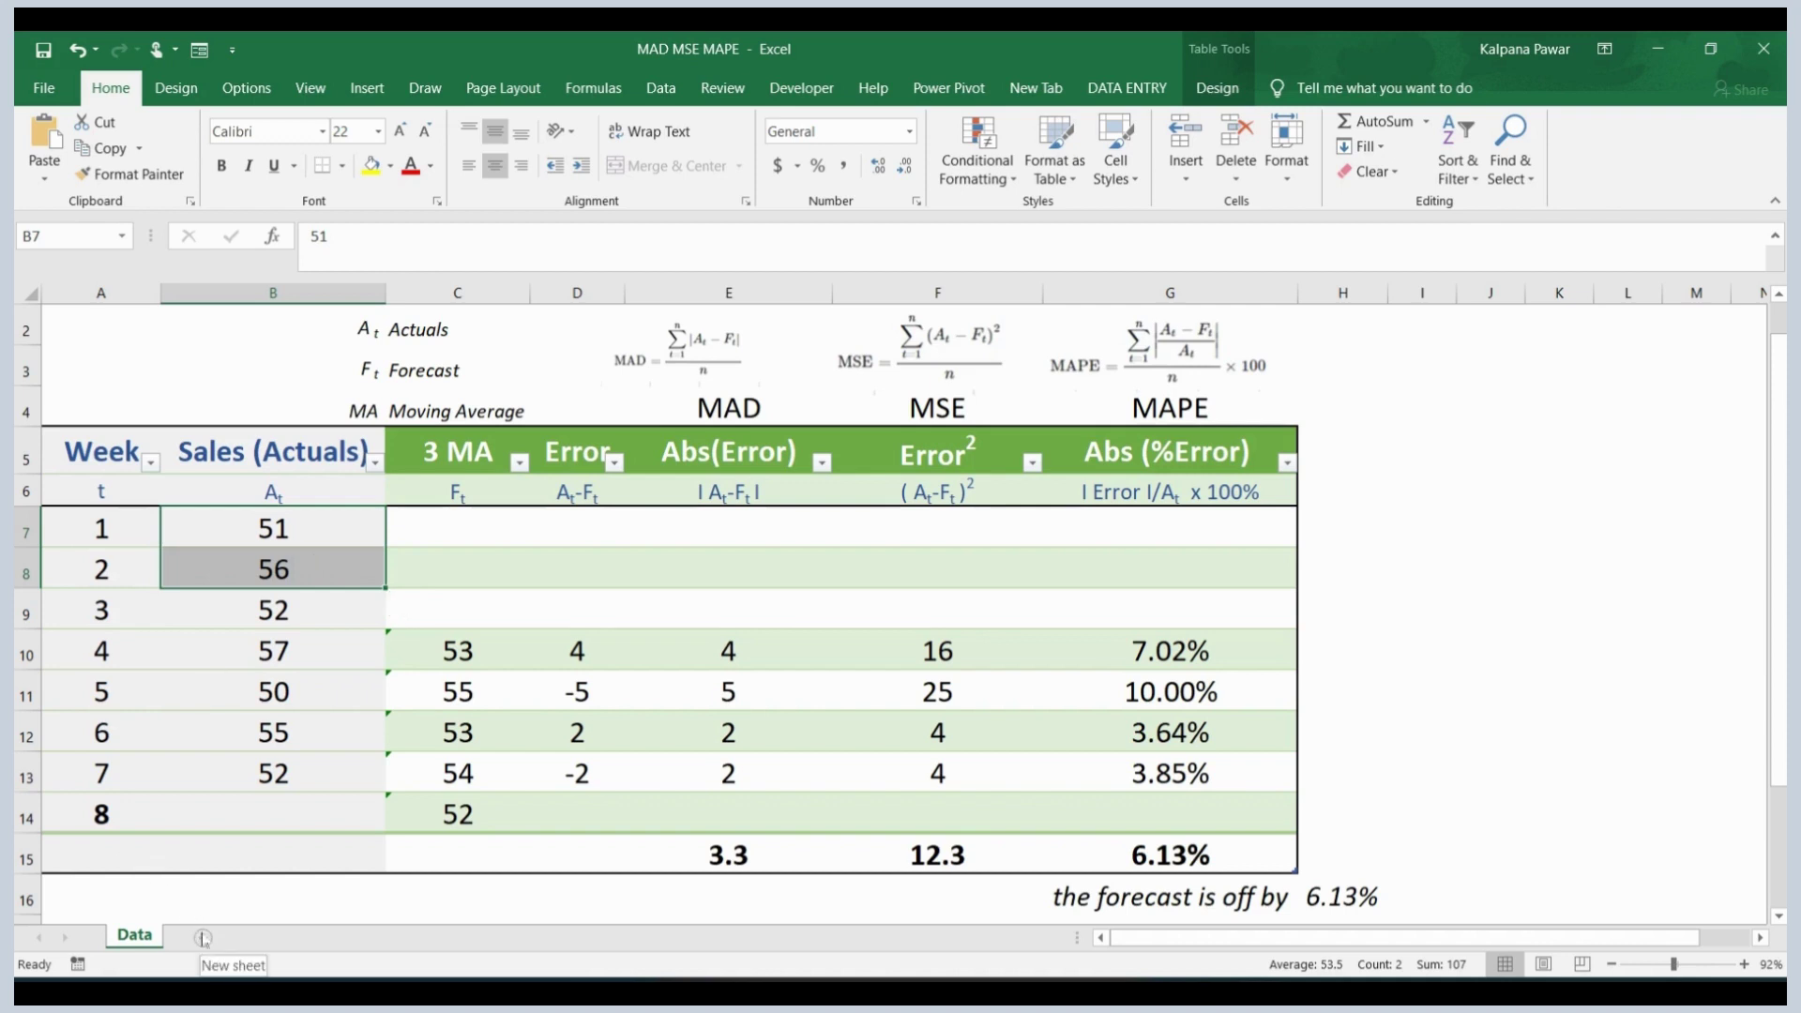
click(86, 483)
drag(125, 521, 229, 776)
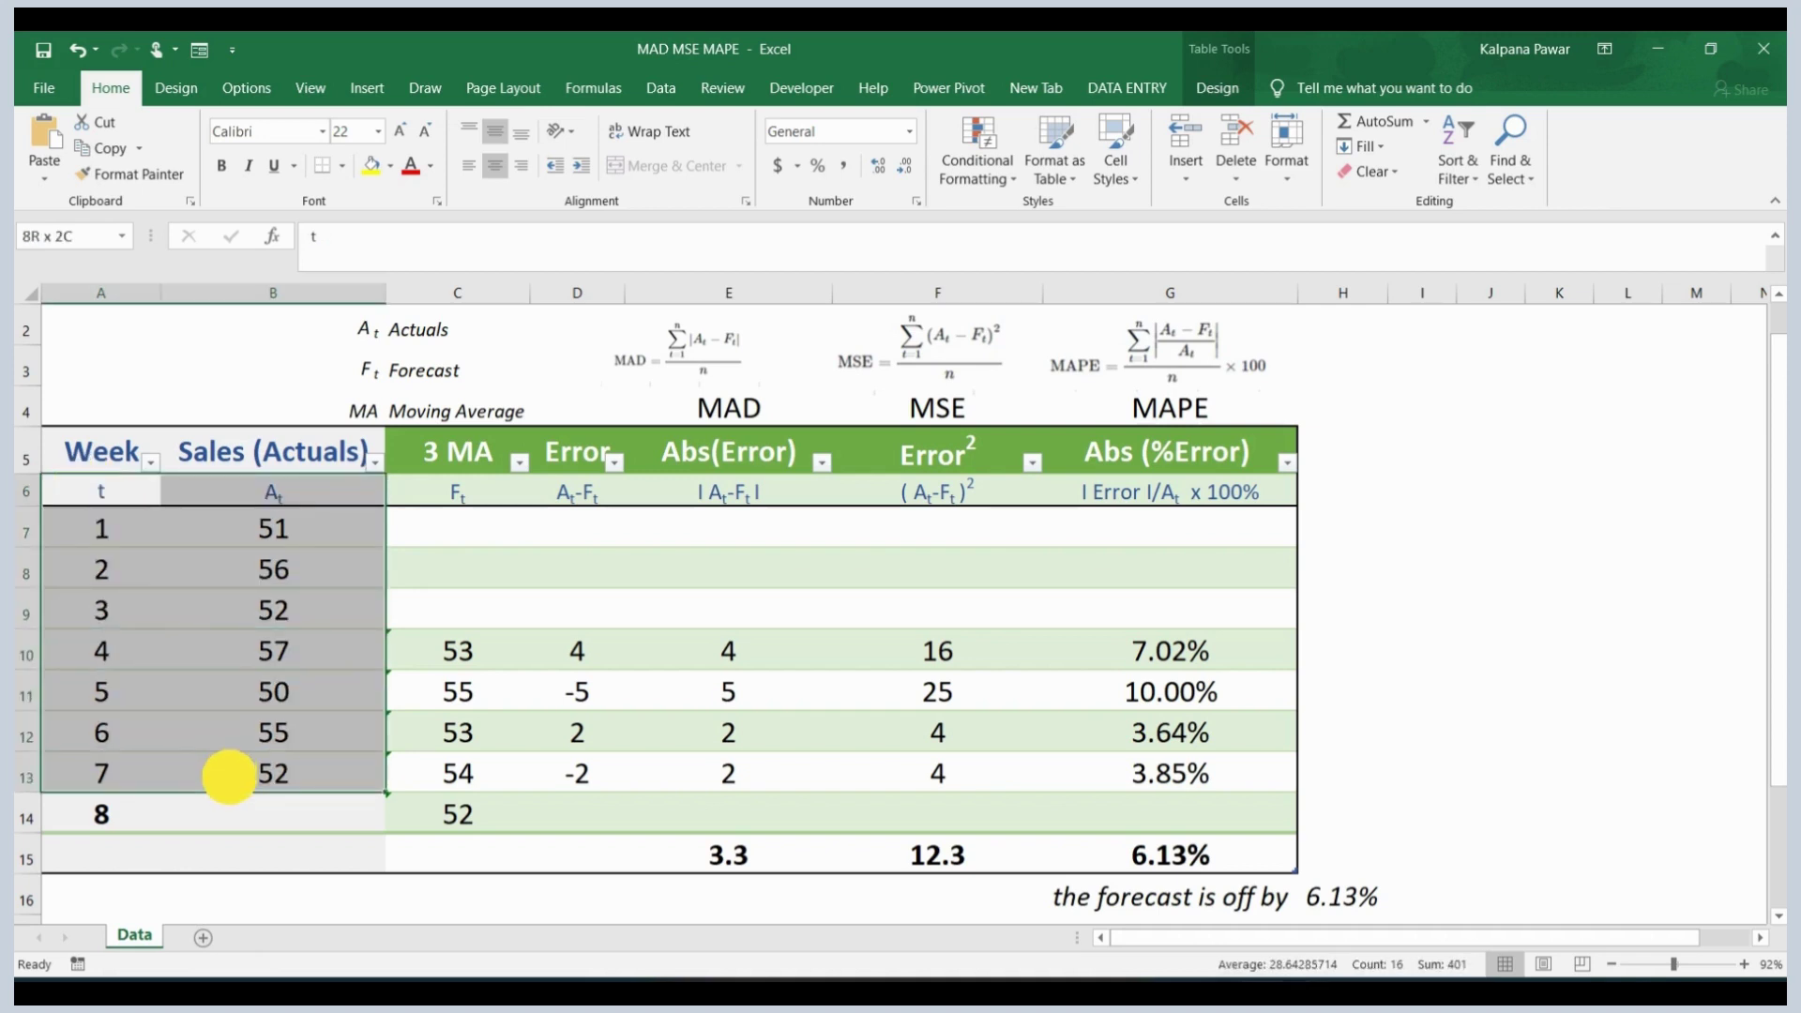
key(ctrl+c)
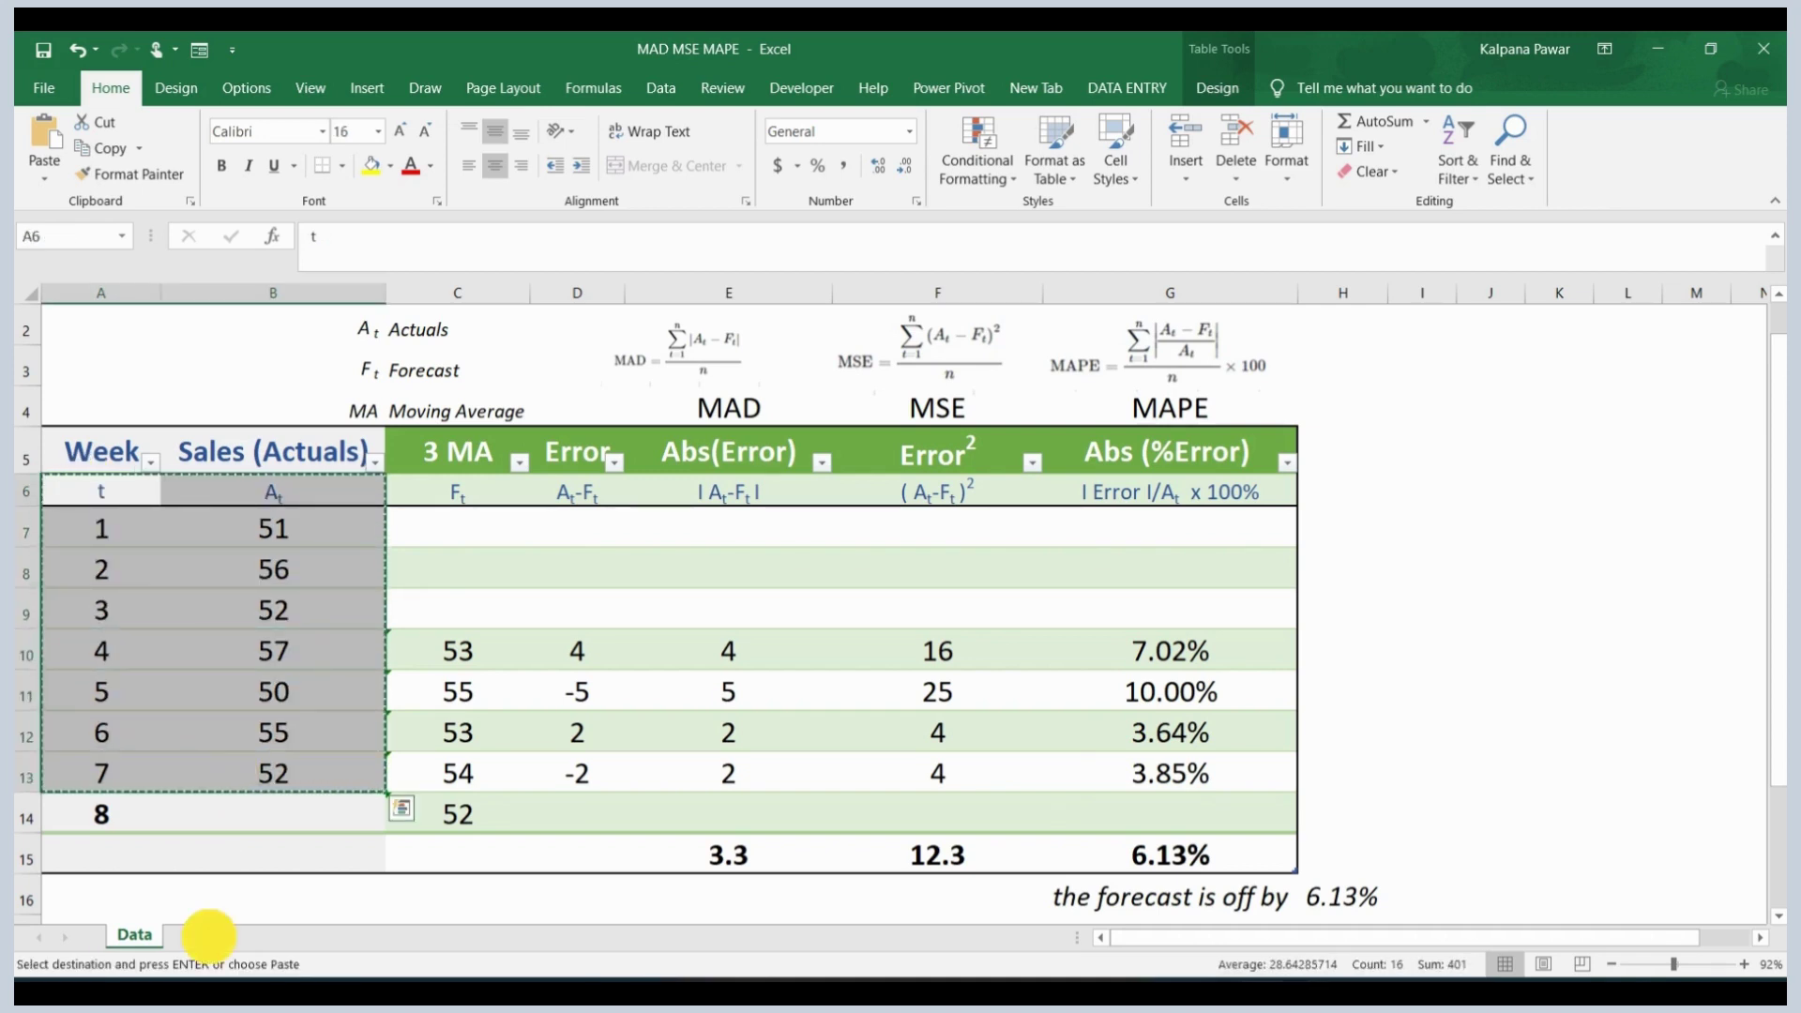
click(208, 936)
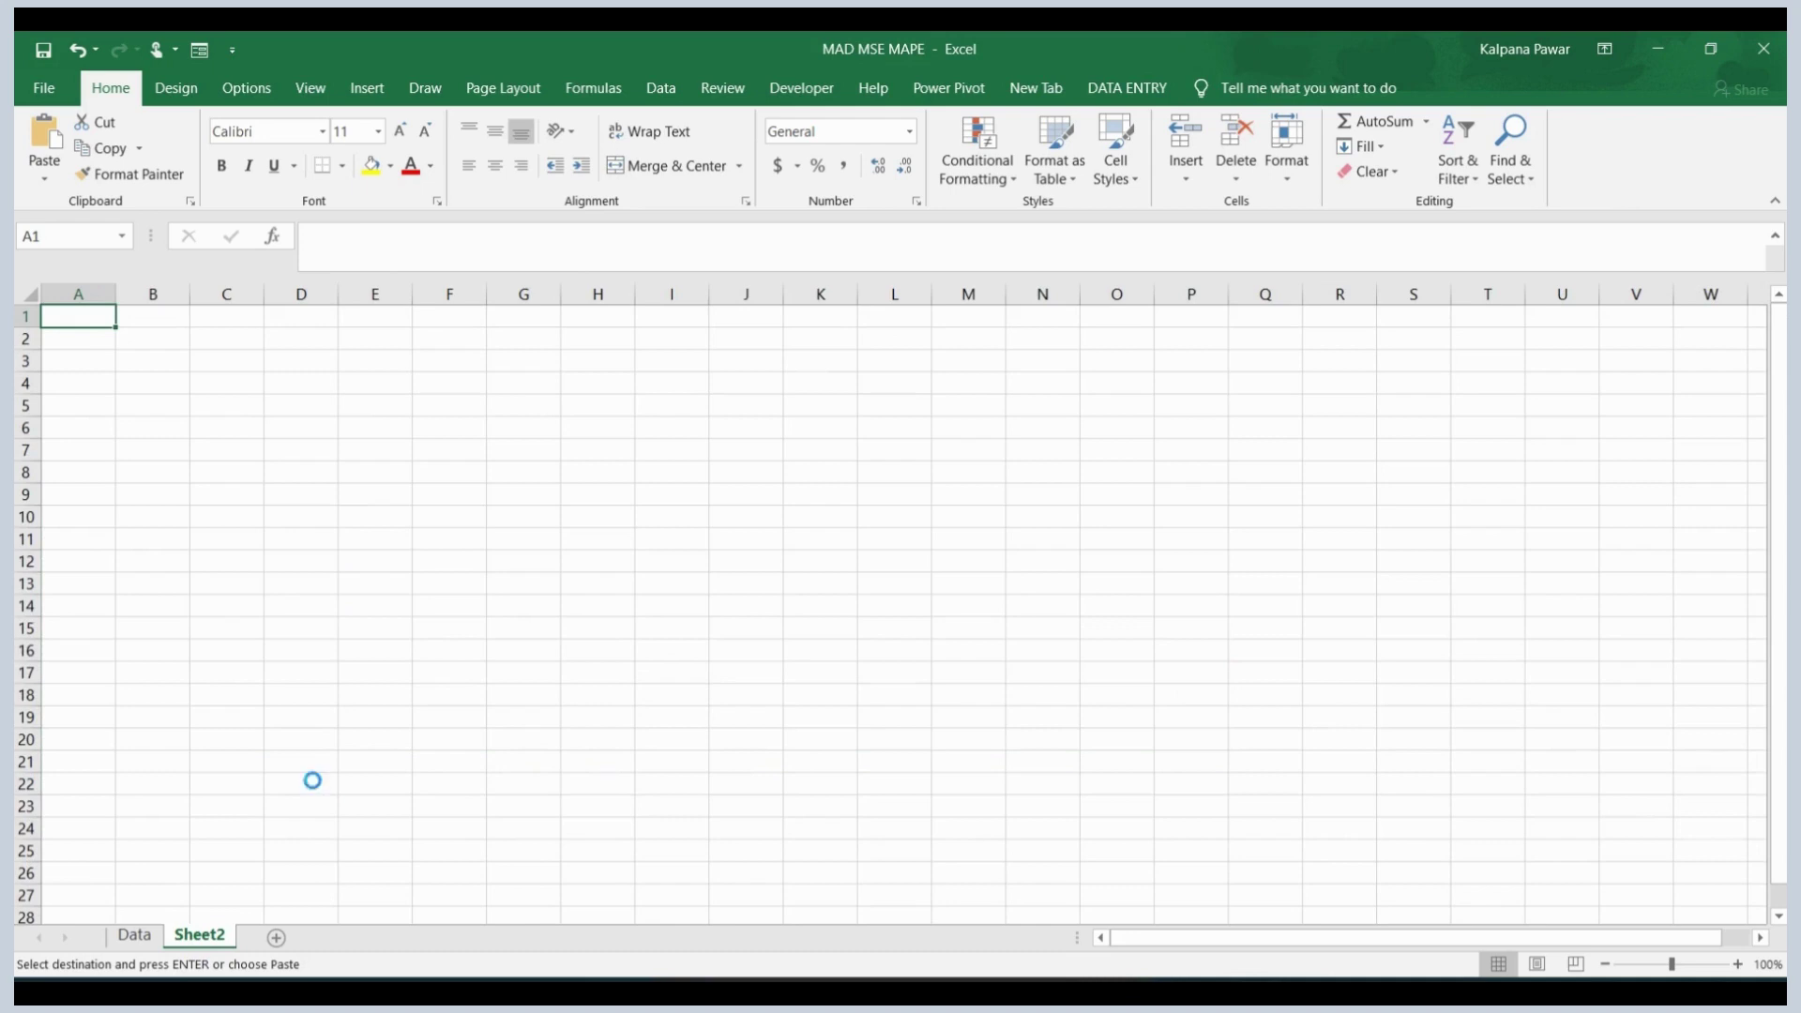
key(ctrl+v)
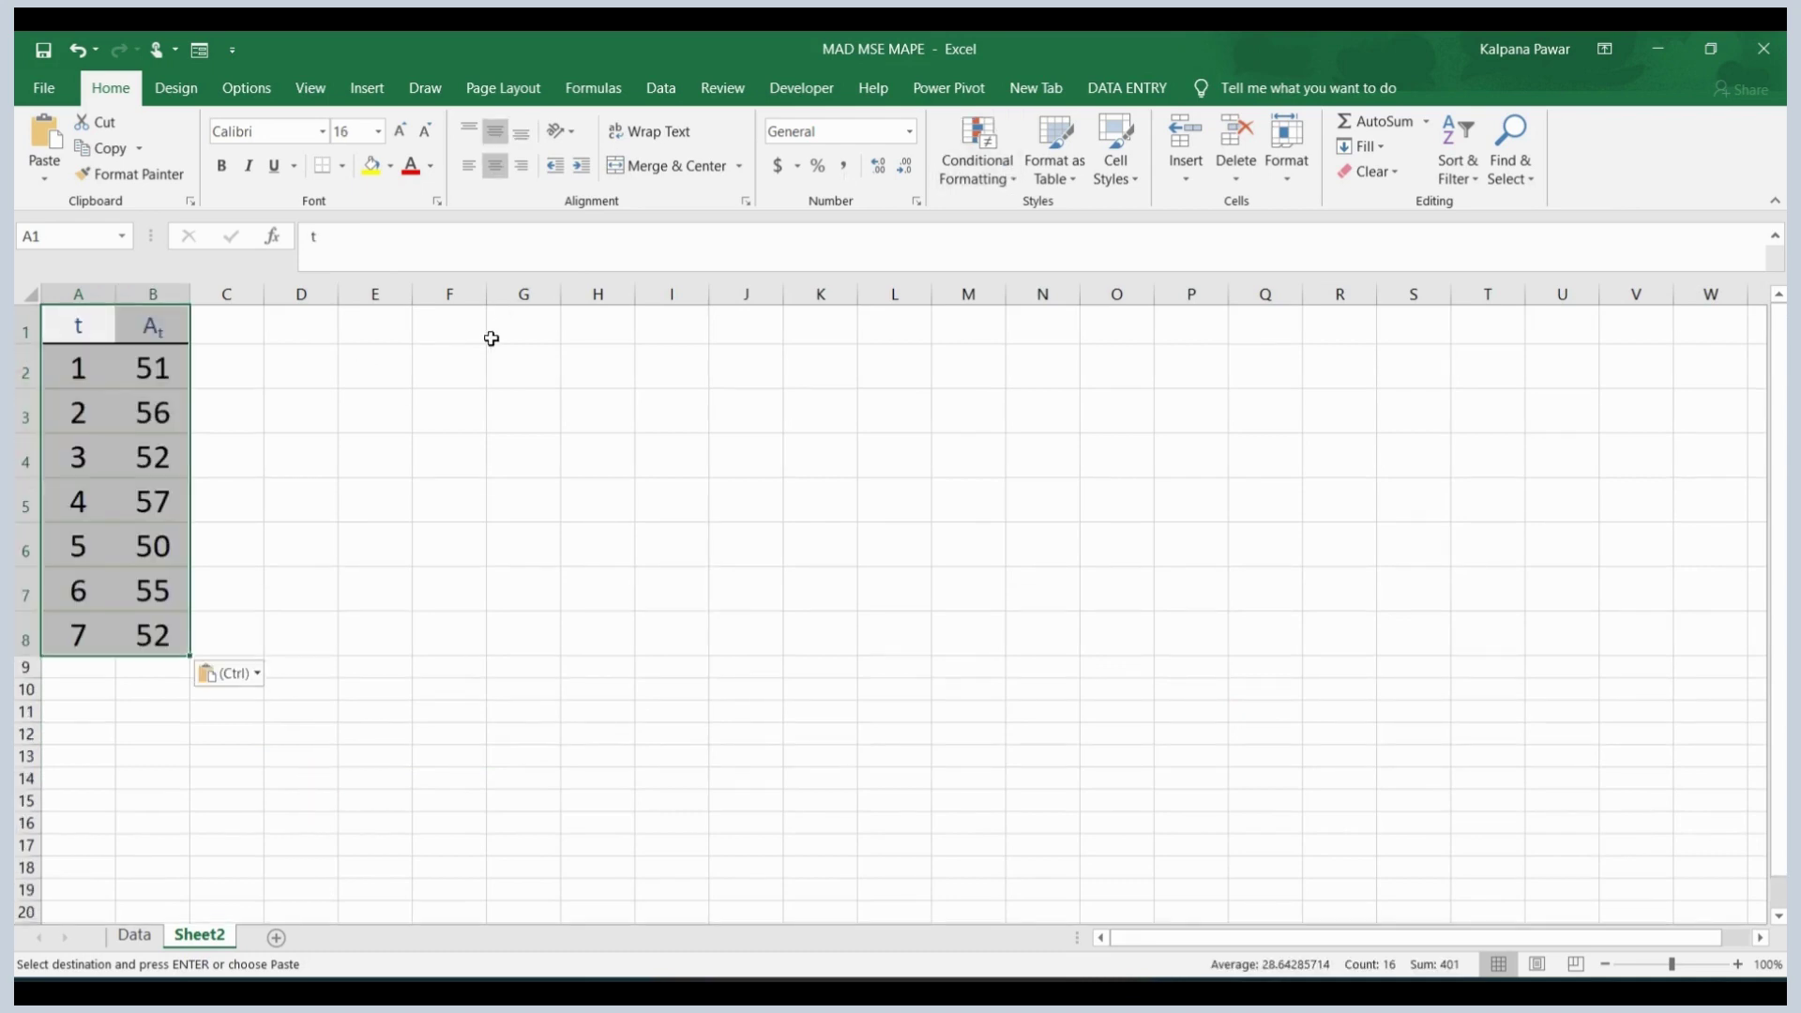
- Run the Data Analysis Moving Average tool on sales B2:B8 with an interval of 2 and output to C2:C8
click(491, 337)
click(659, 91)
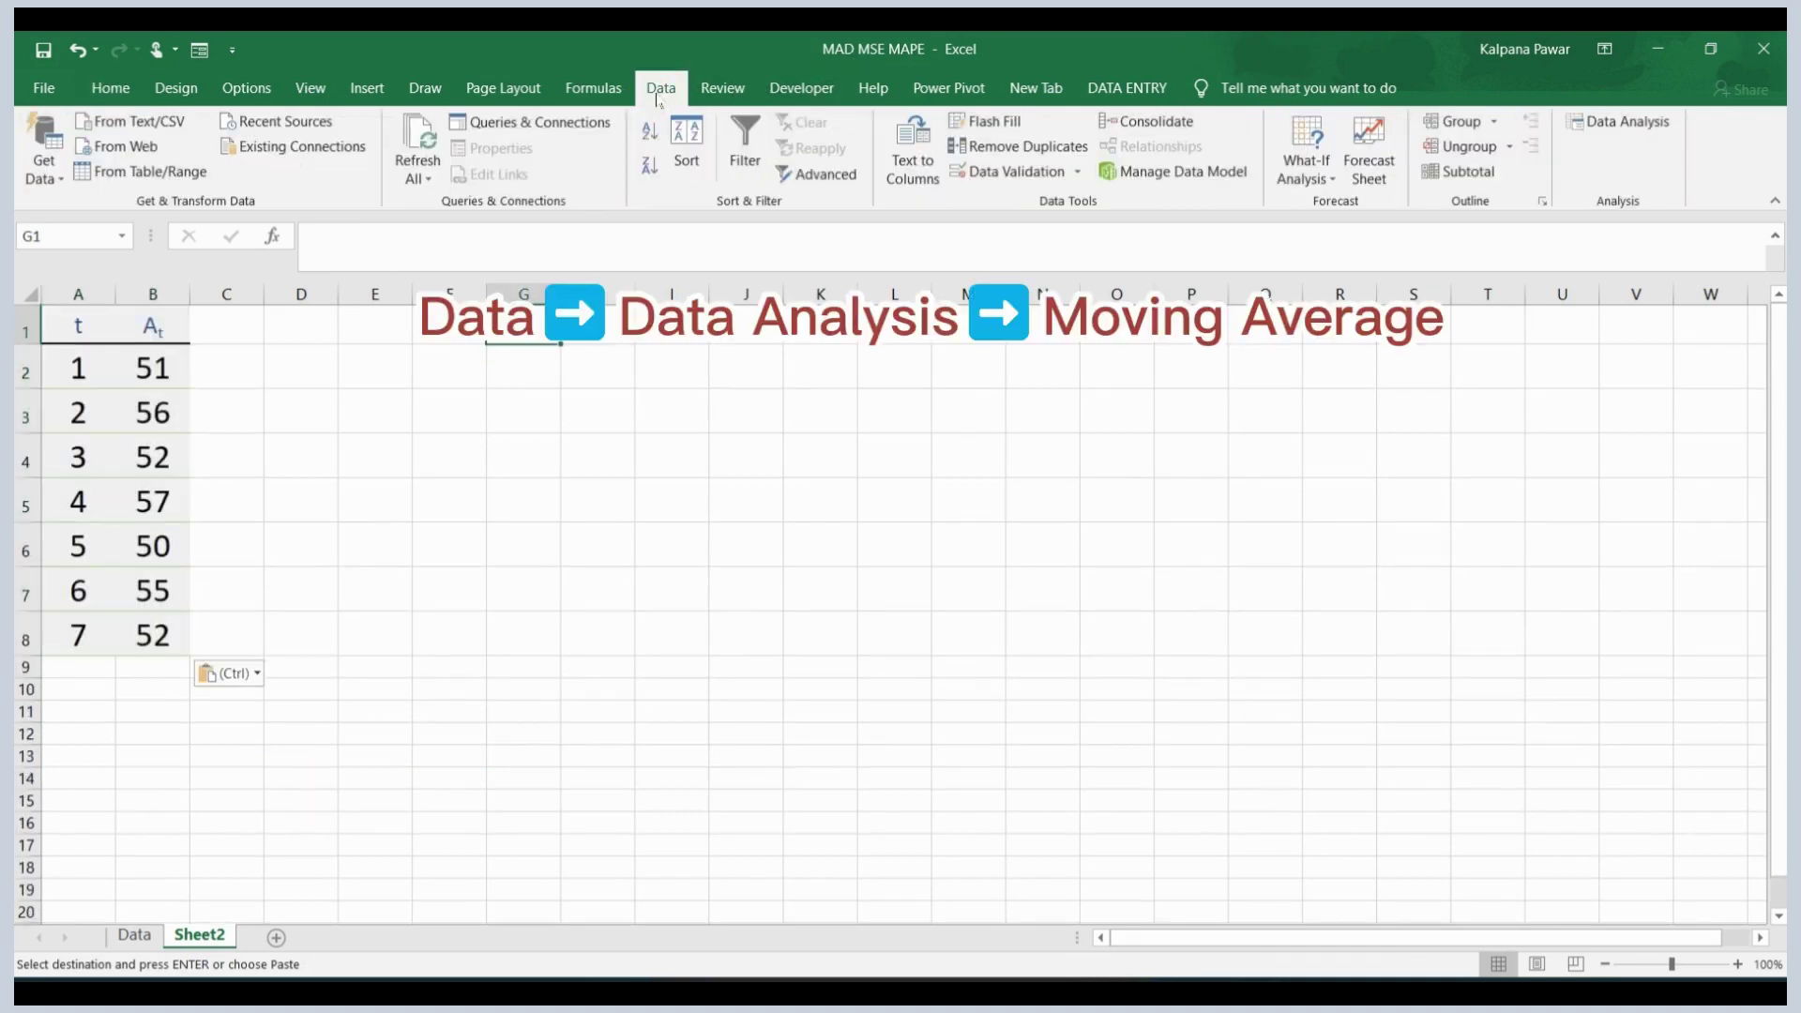
click(1601, 123)
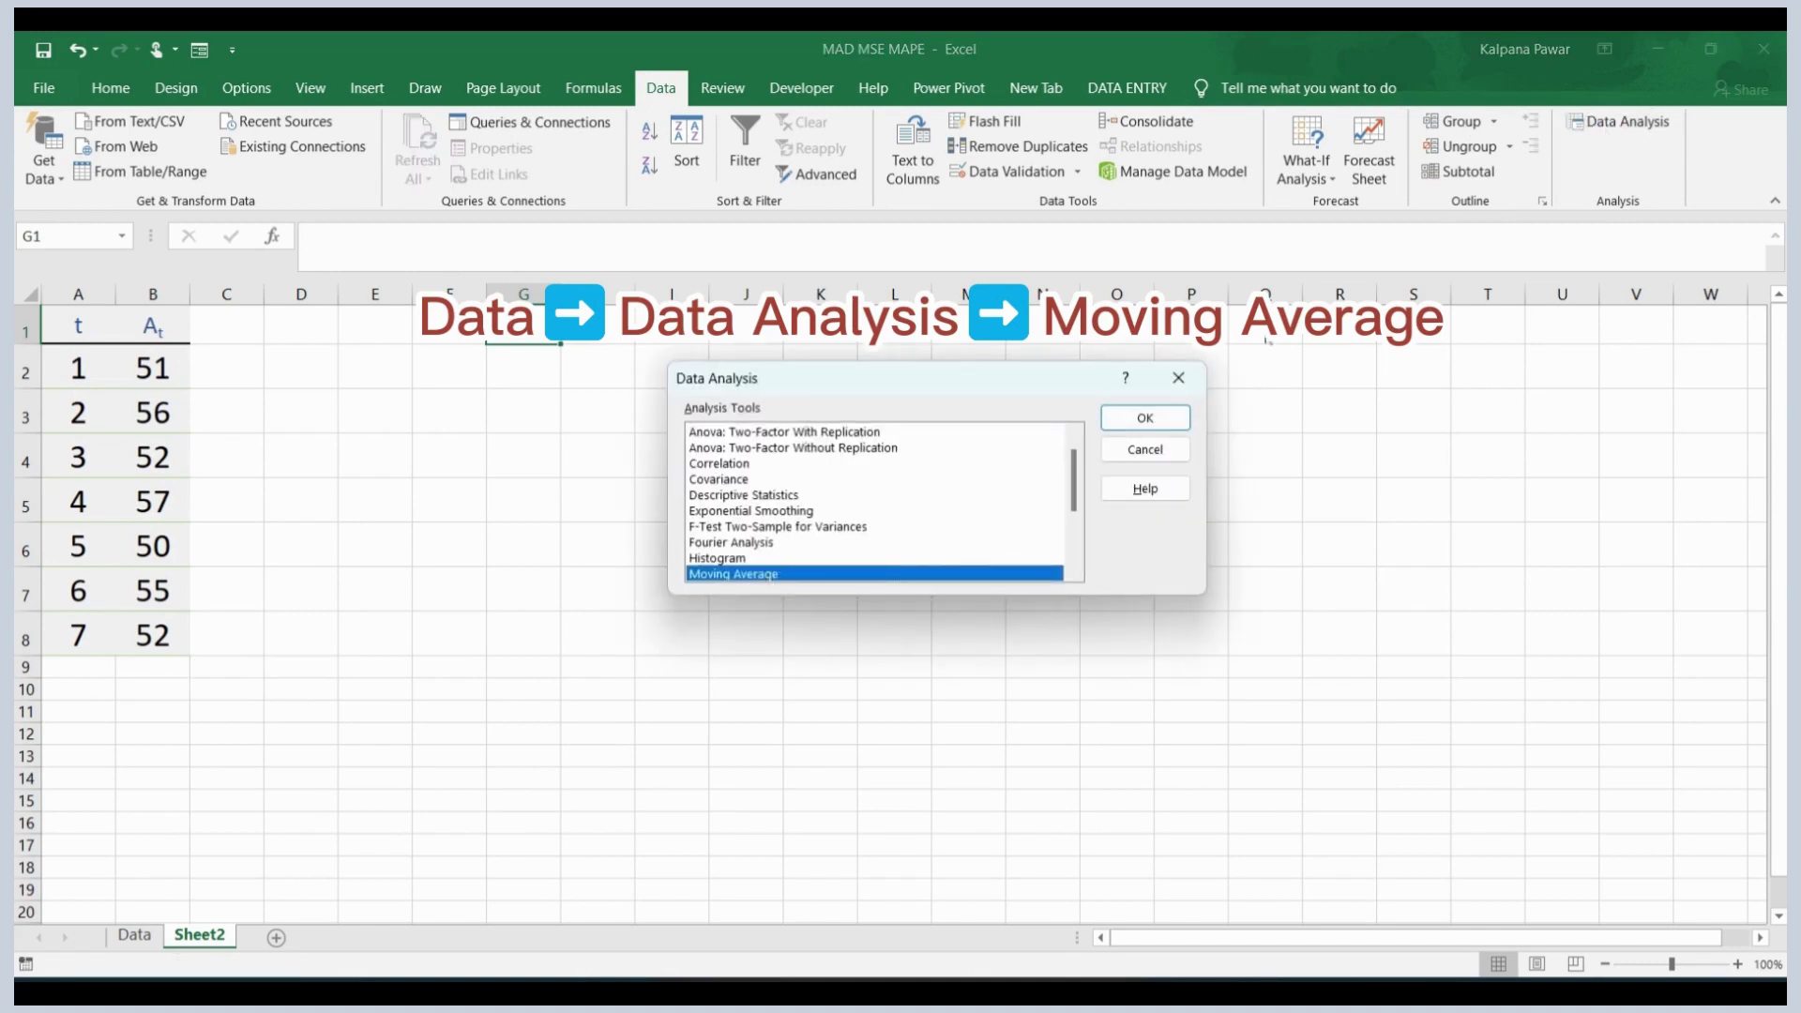
click(1140, 416)
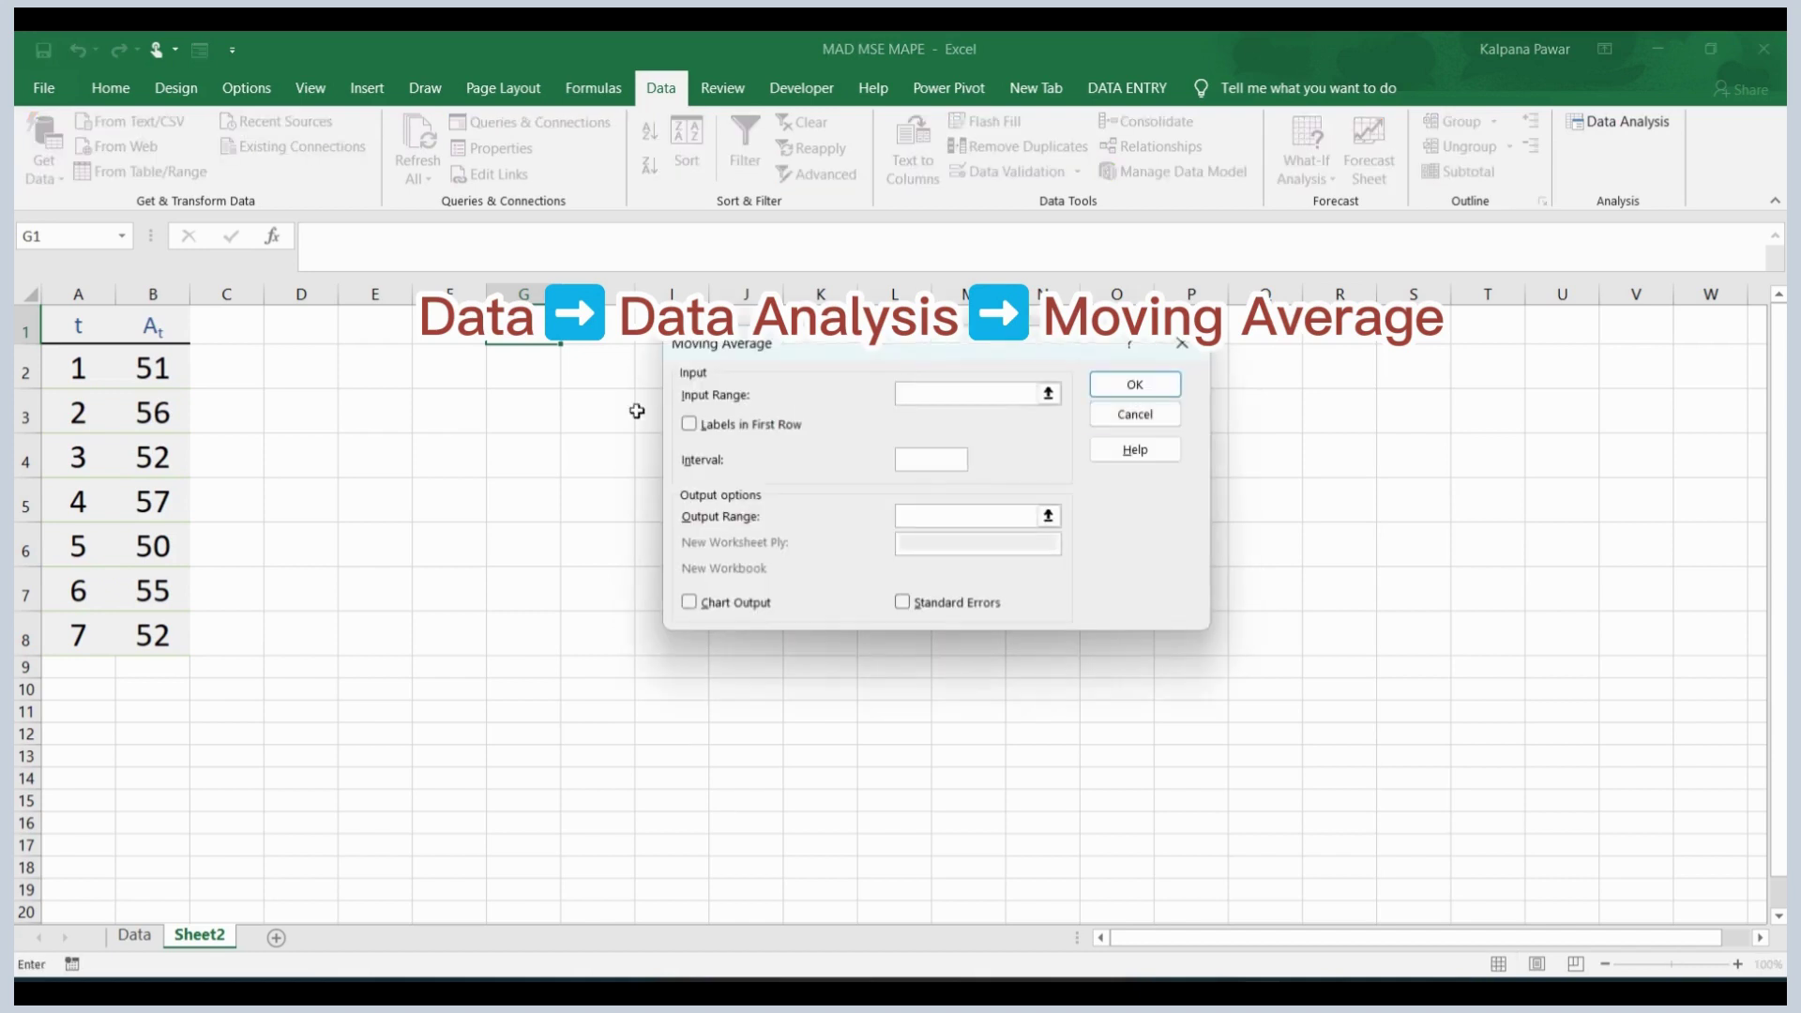
drag(165, 368, 159, 635)
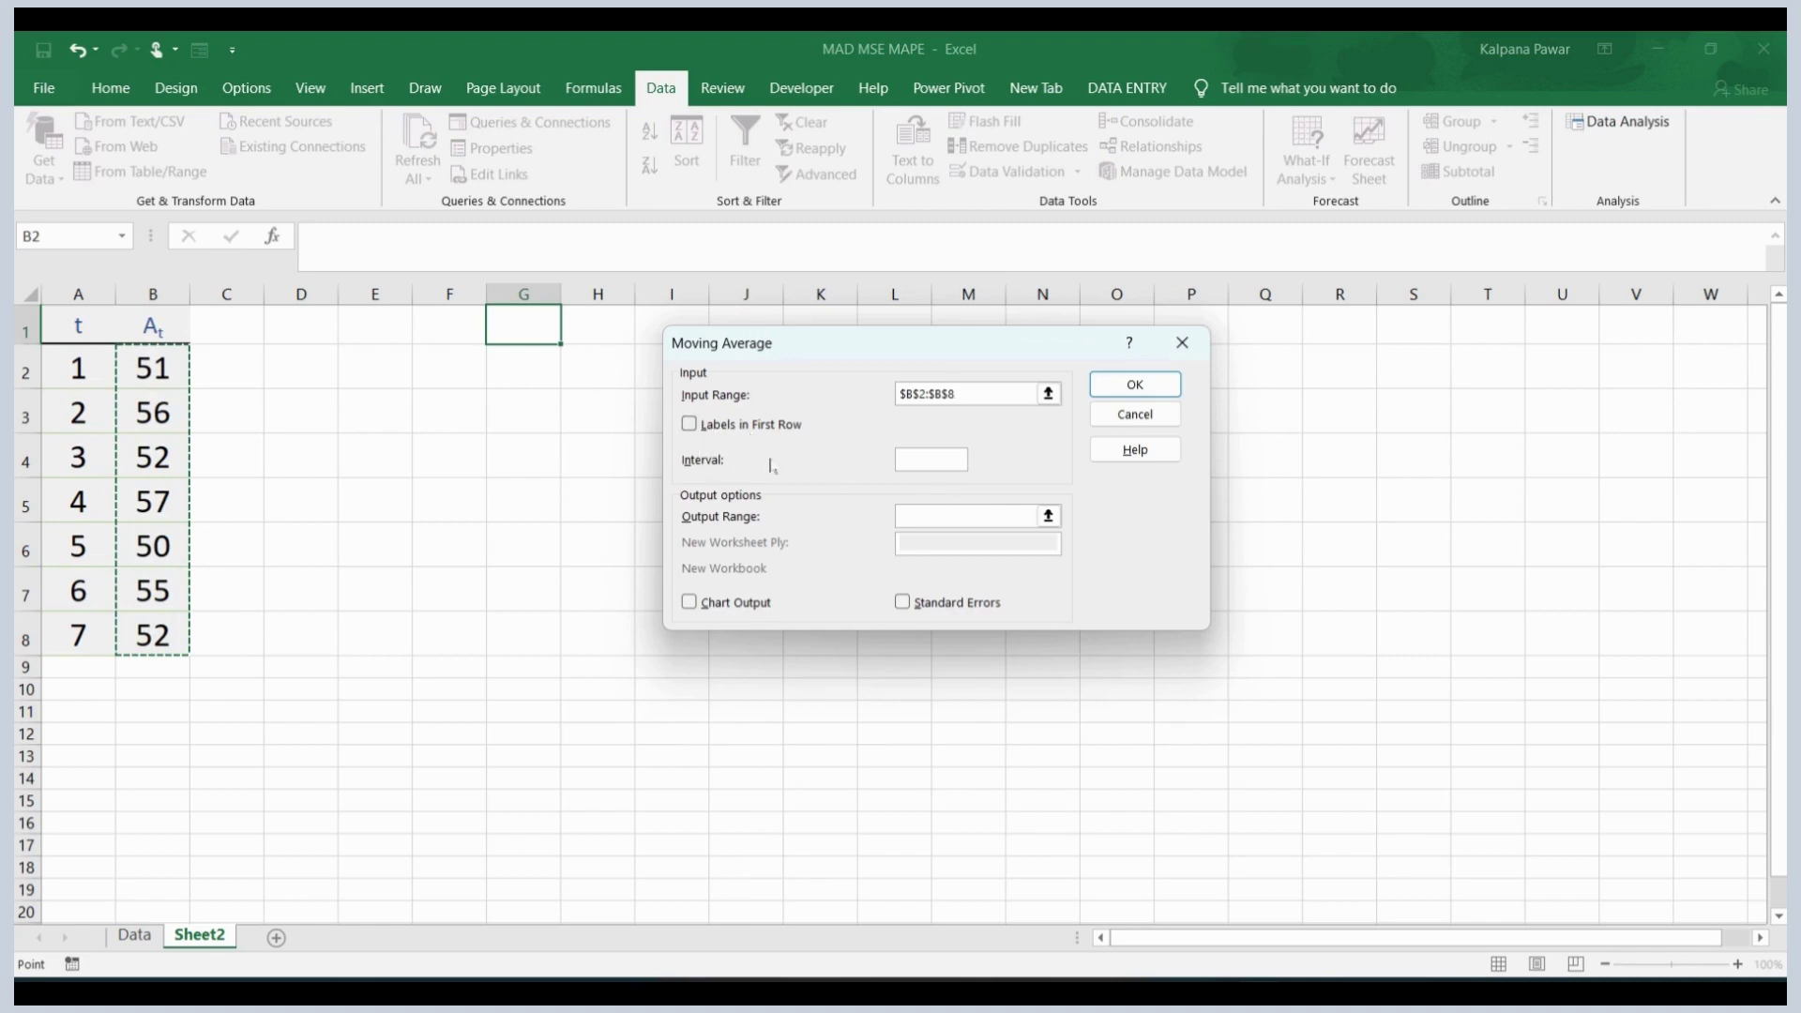
click(916, 456)
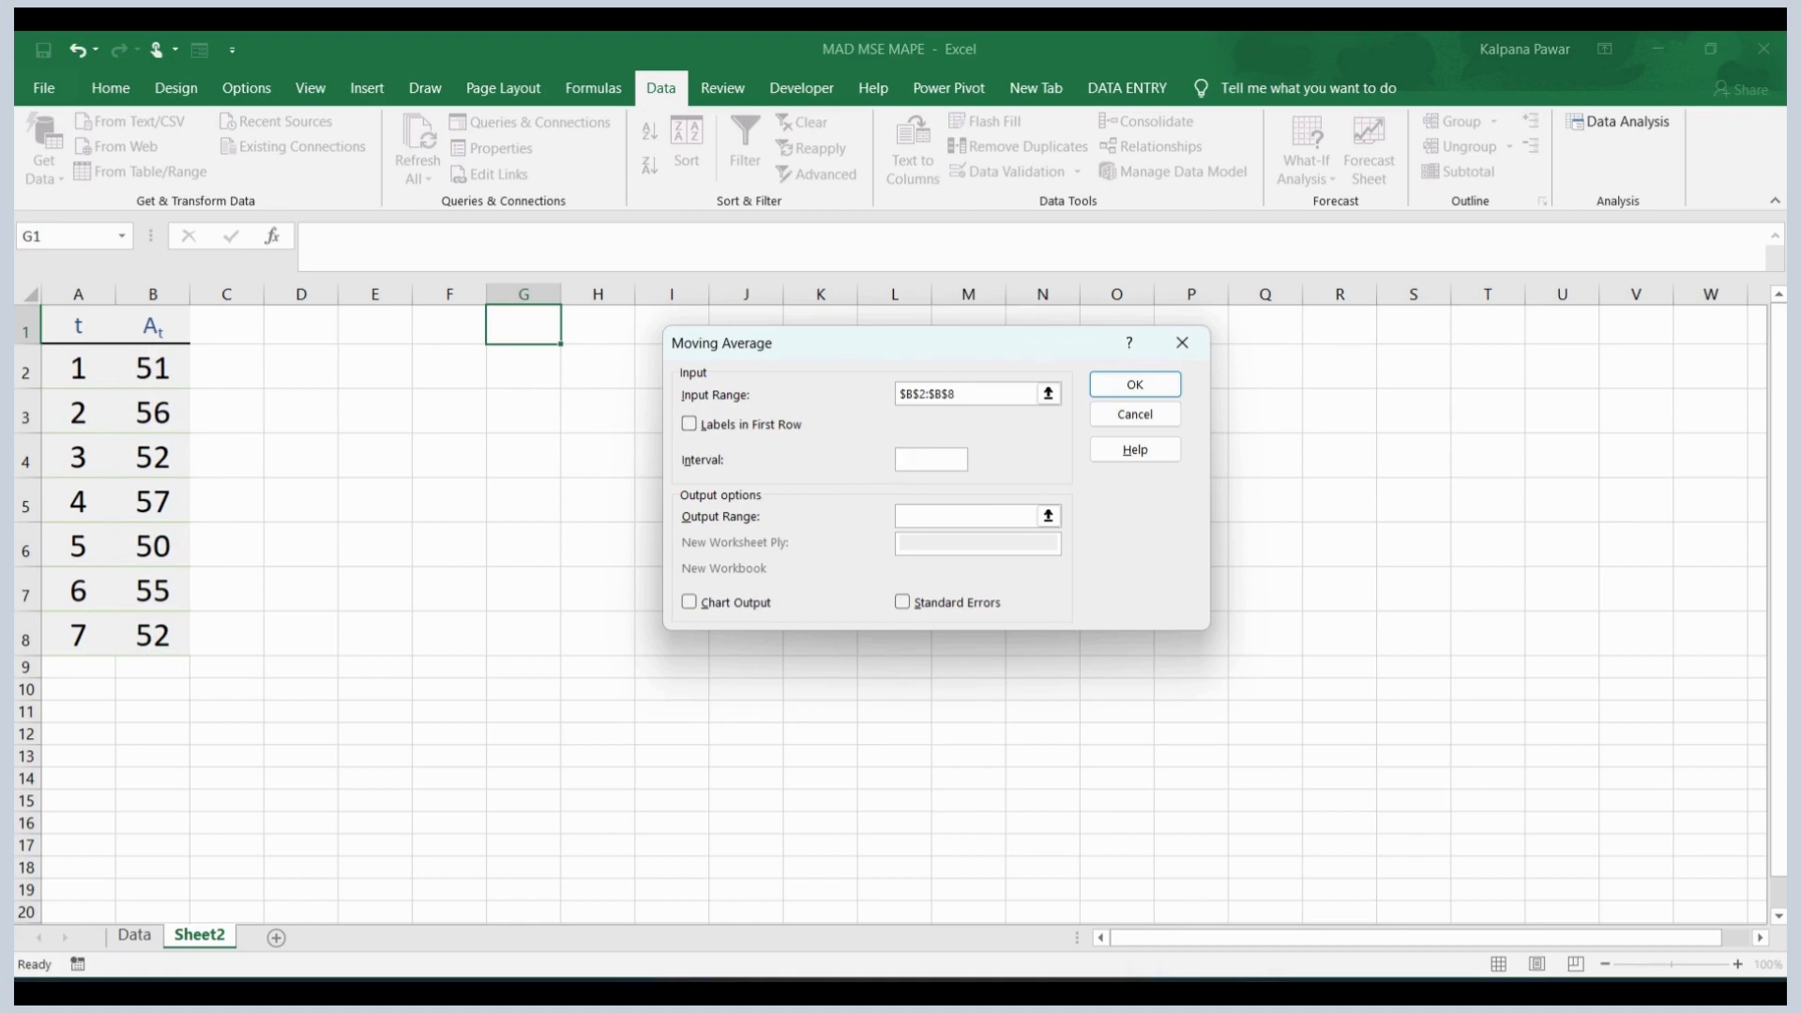
click(938, 515)
drag(235, 367, 231, 635)
click(1135, 383)
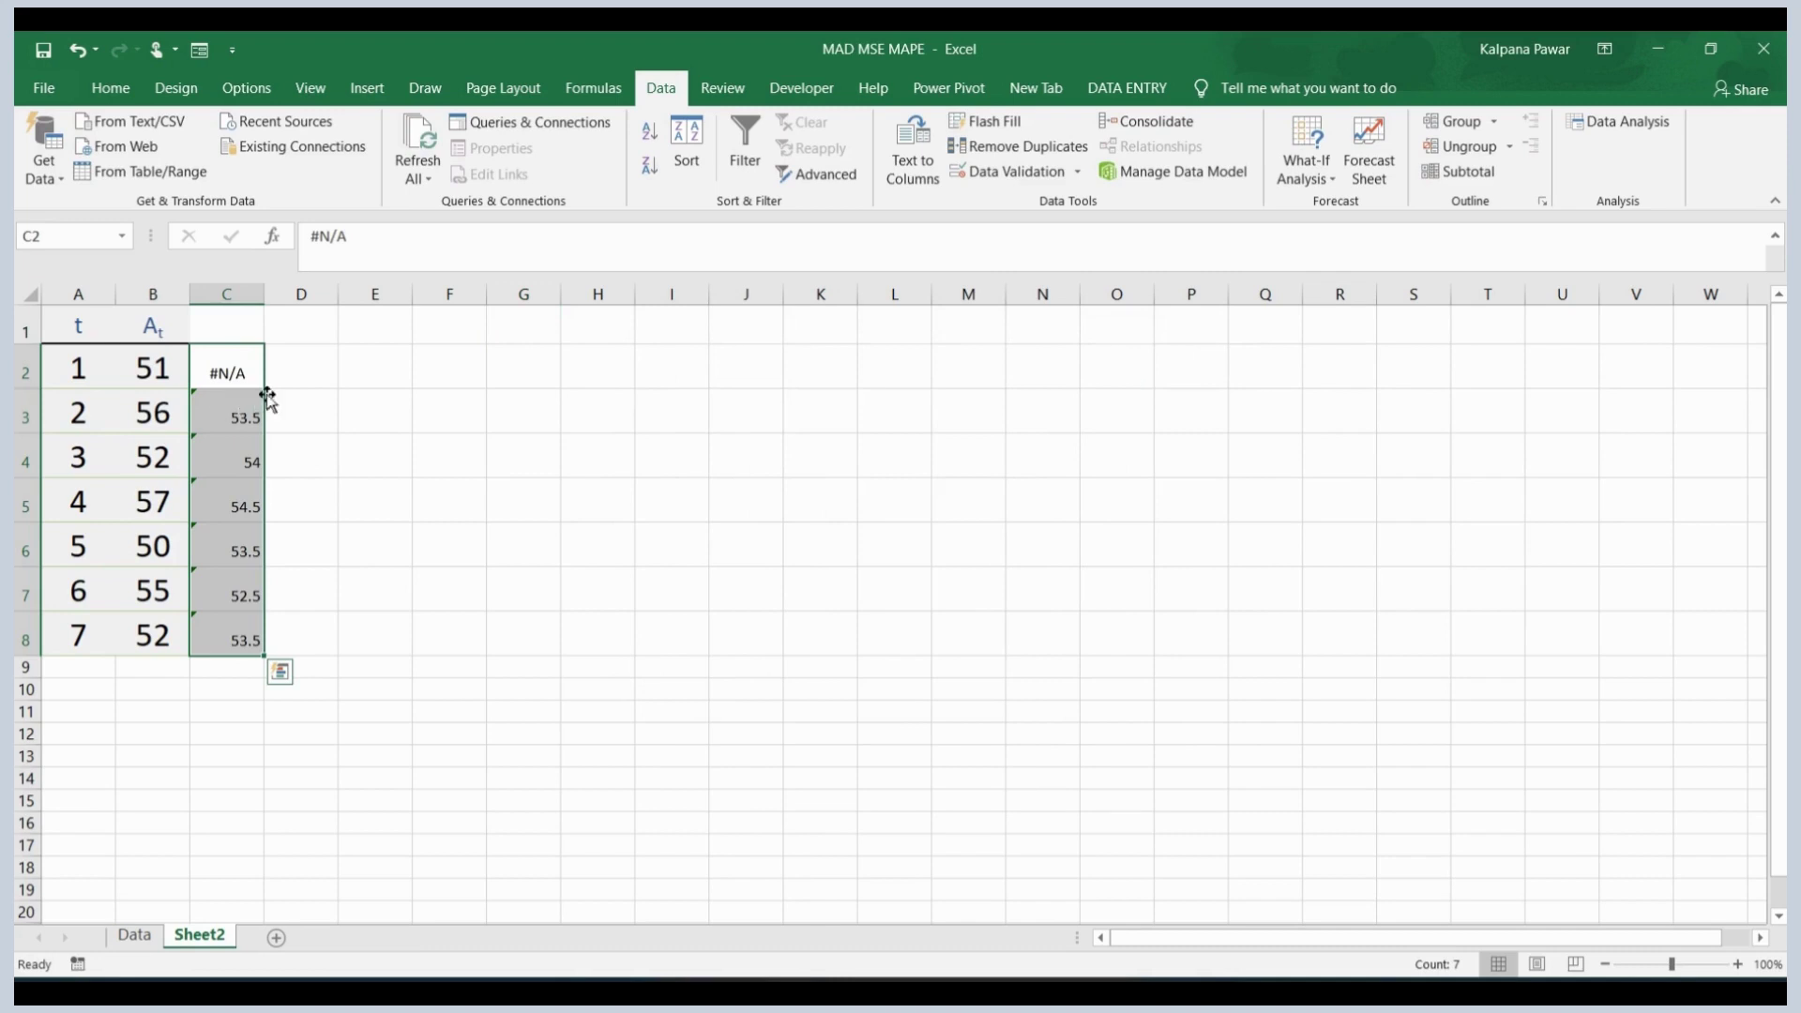
- Label the moving average columns 2MA in C1 and 3MA in D1
click(234, 330)
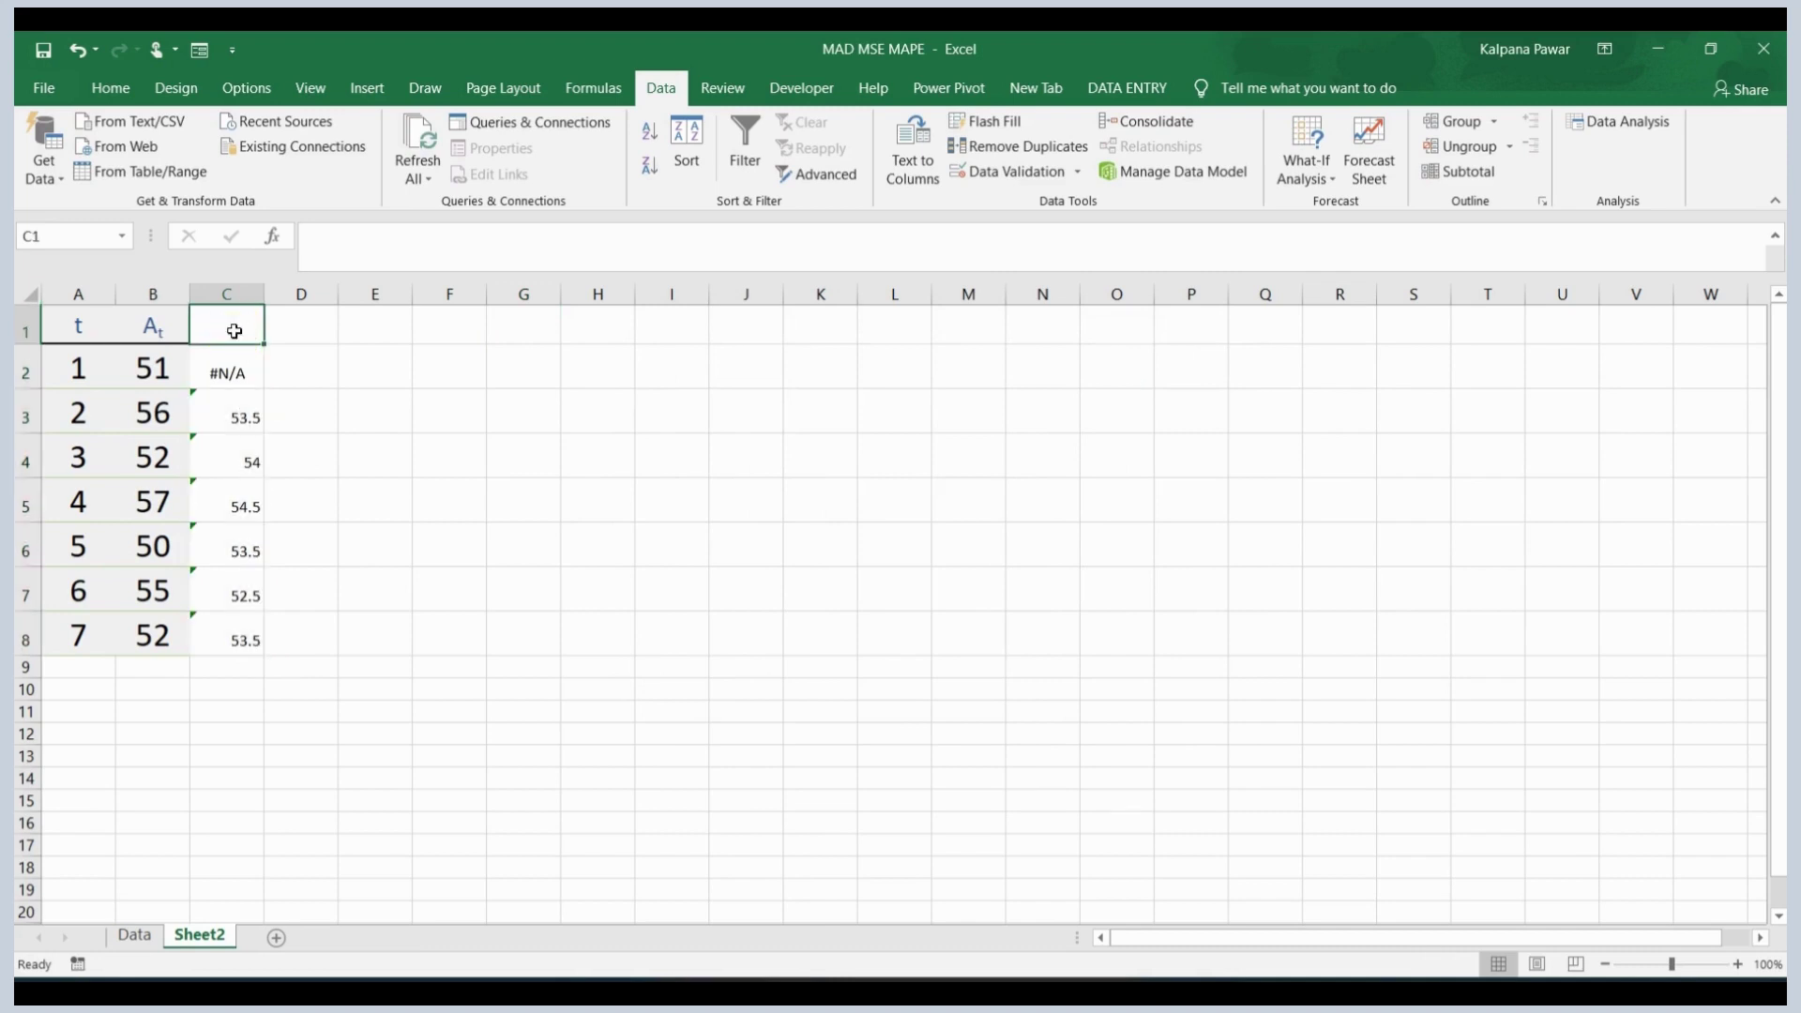
text(2MA)
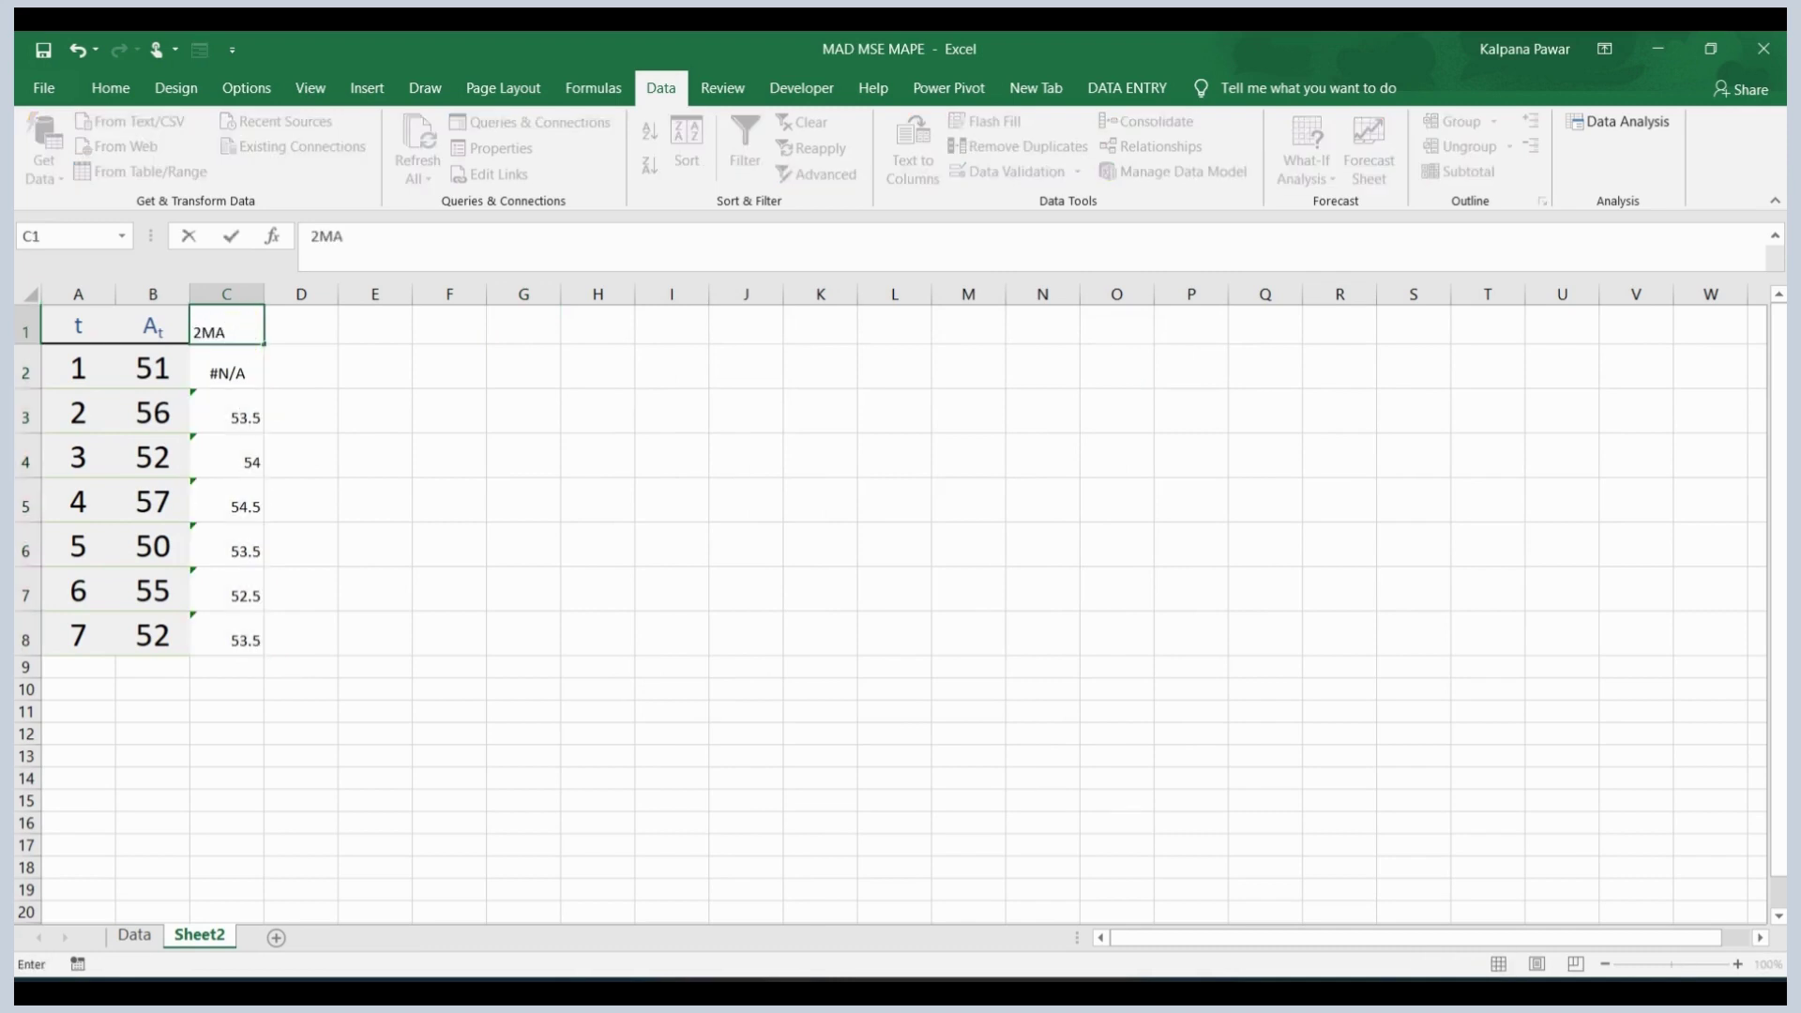
key(Tab)
text(3)
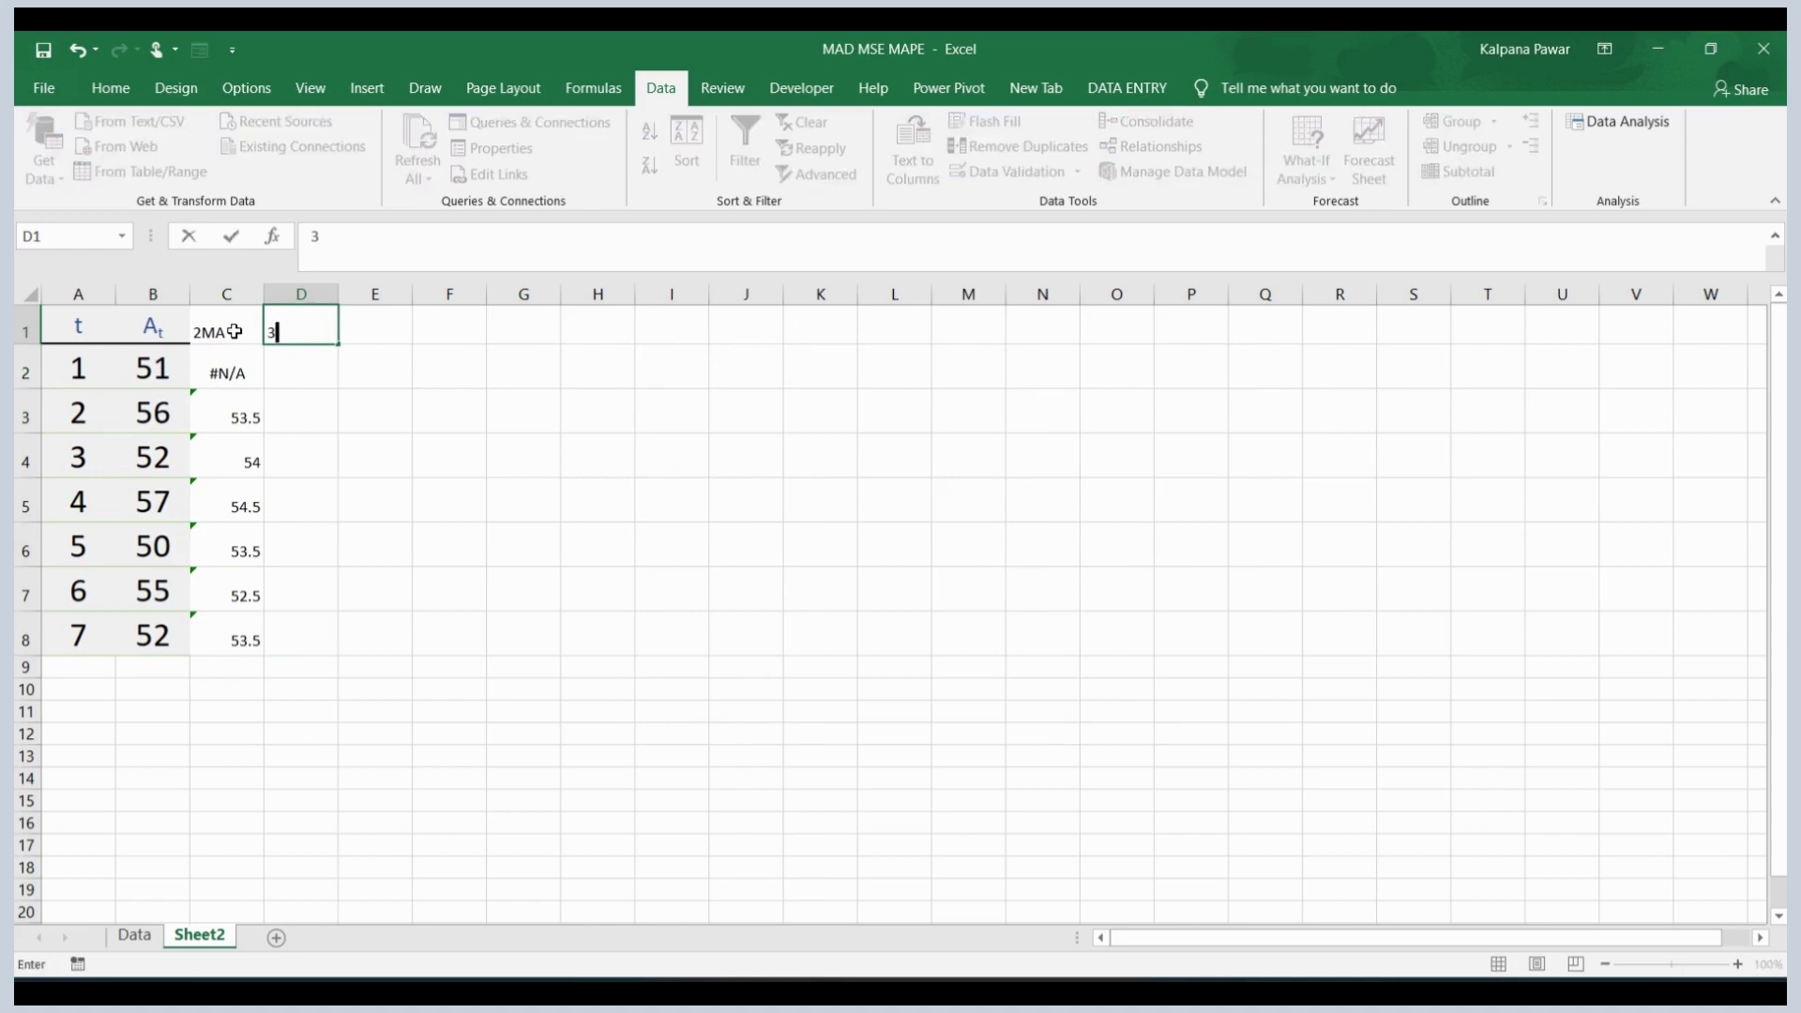
text(MA)
key(Tab)
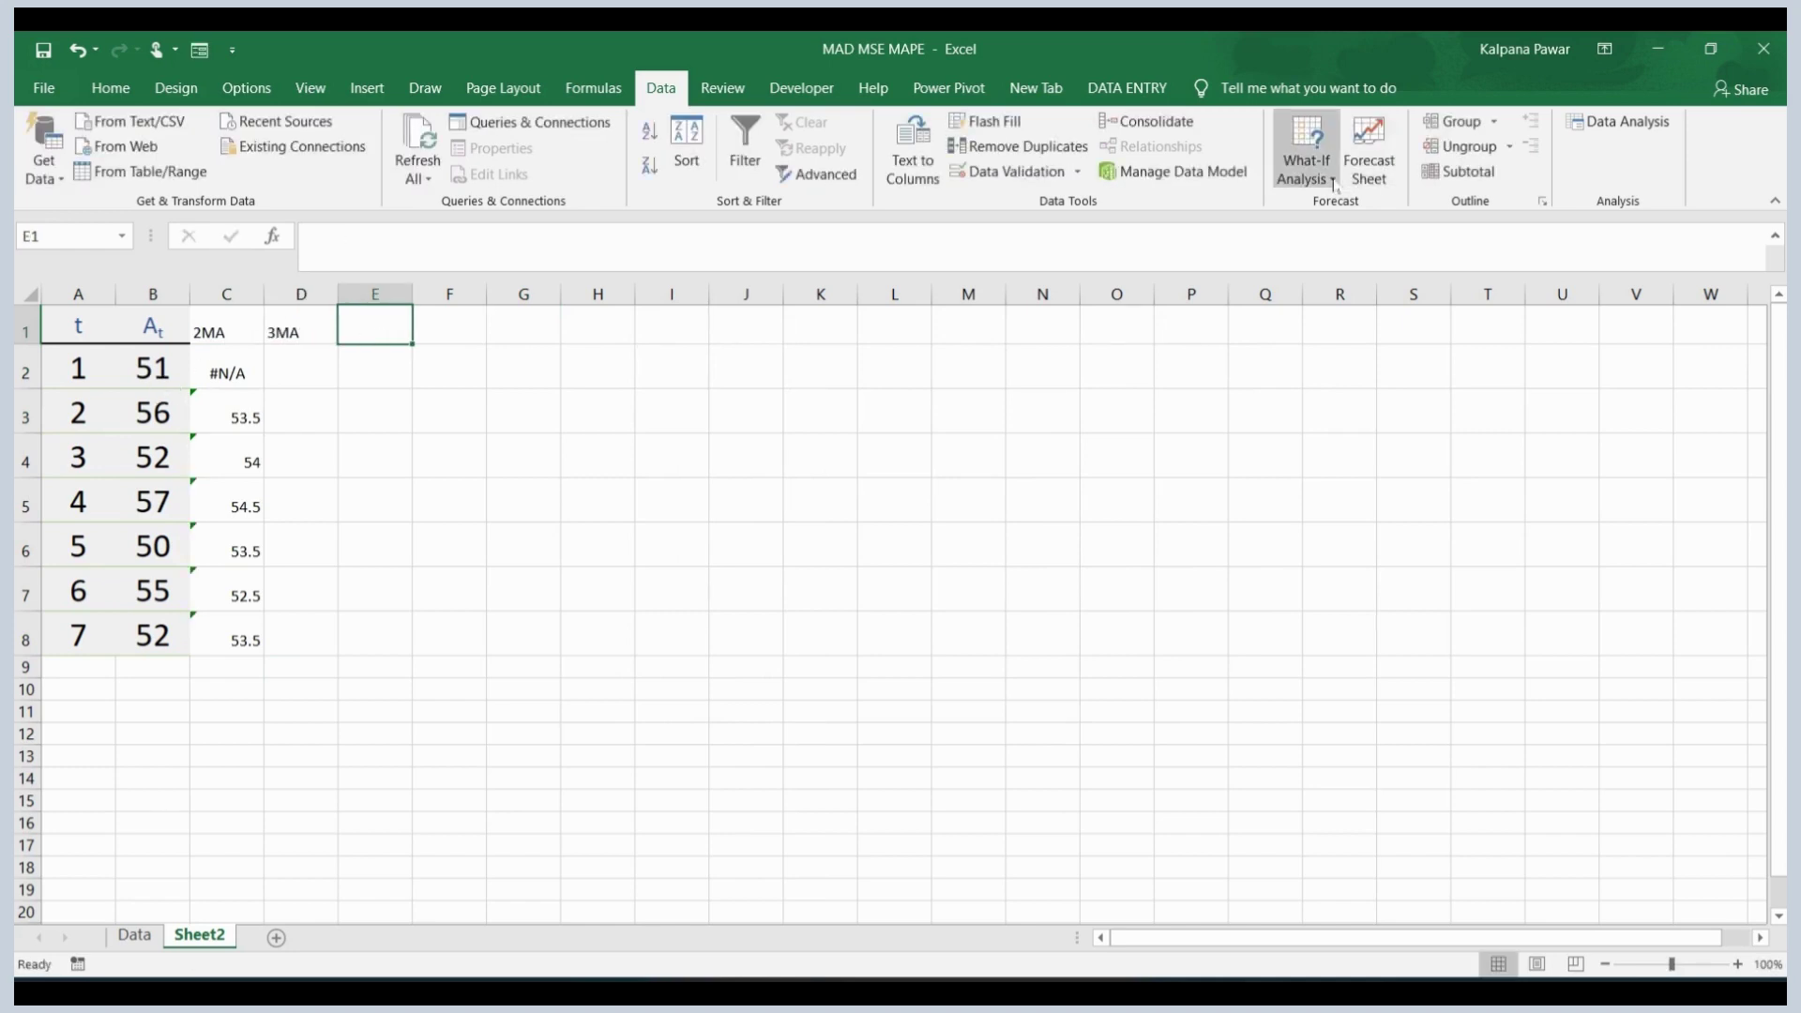
- Run the Data Analysis Moving Average tool on B2:B8 with an interval of 3 and output to D2:D8
click(1579, 129)
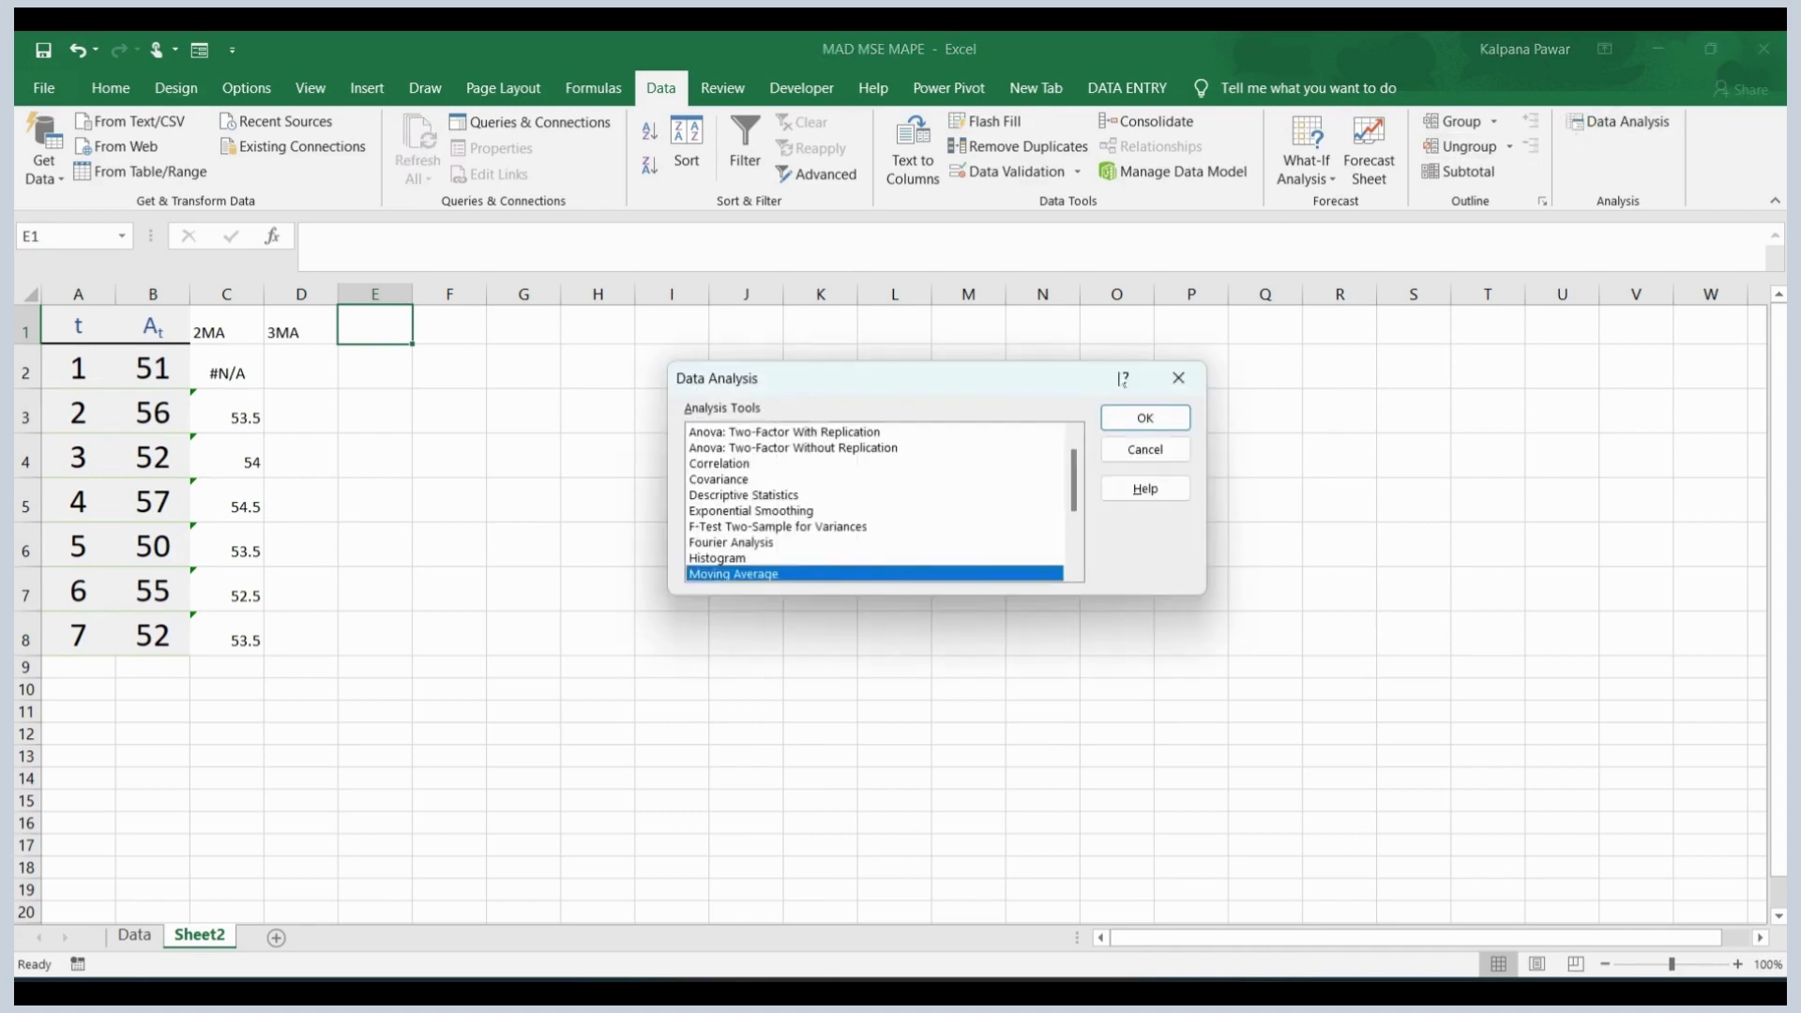
click(1145, 418)
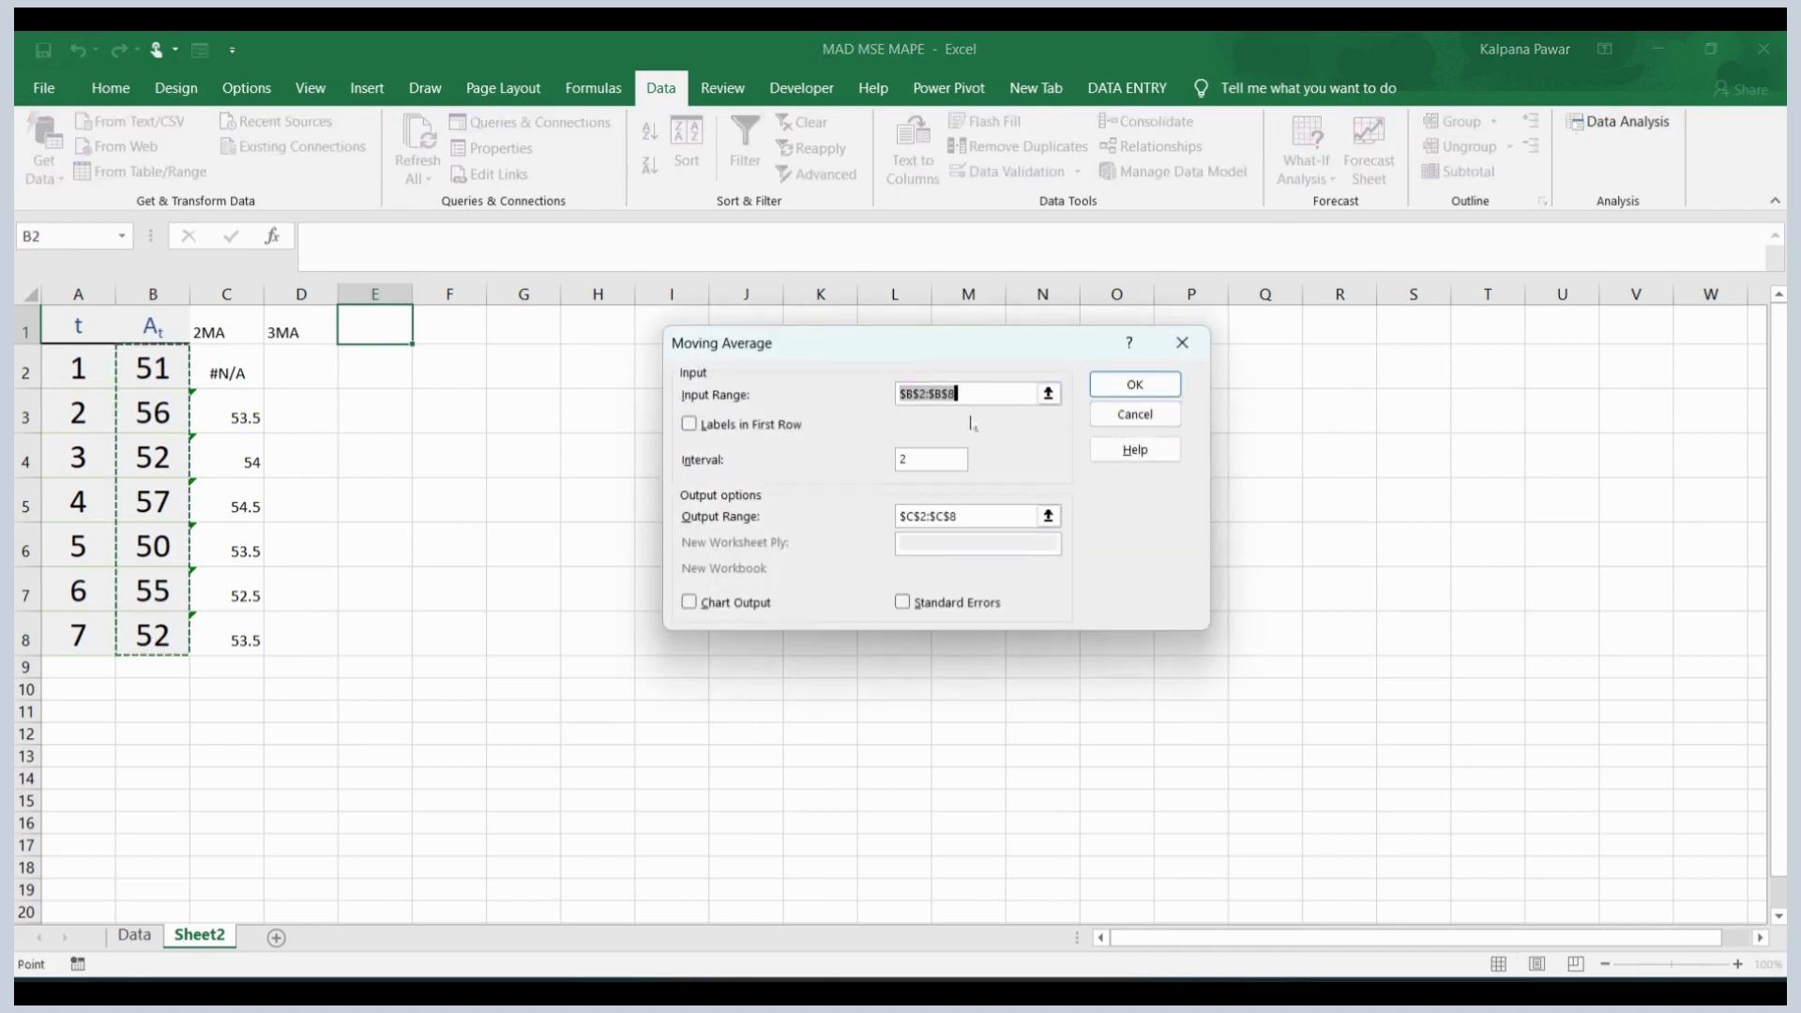
click(925, 462)
key(BackSpace)
text(3)
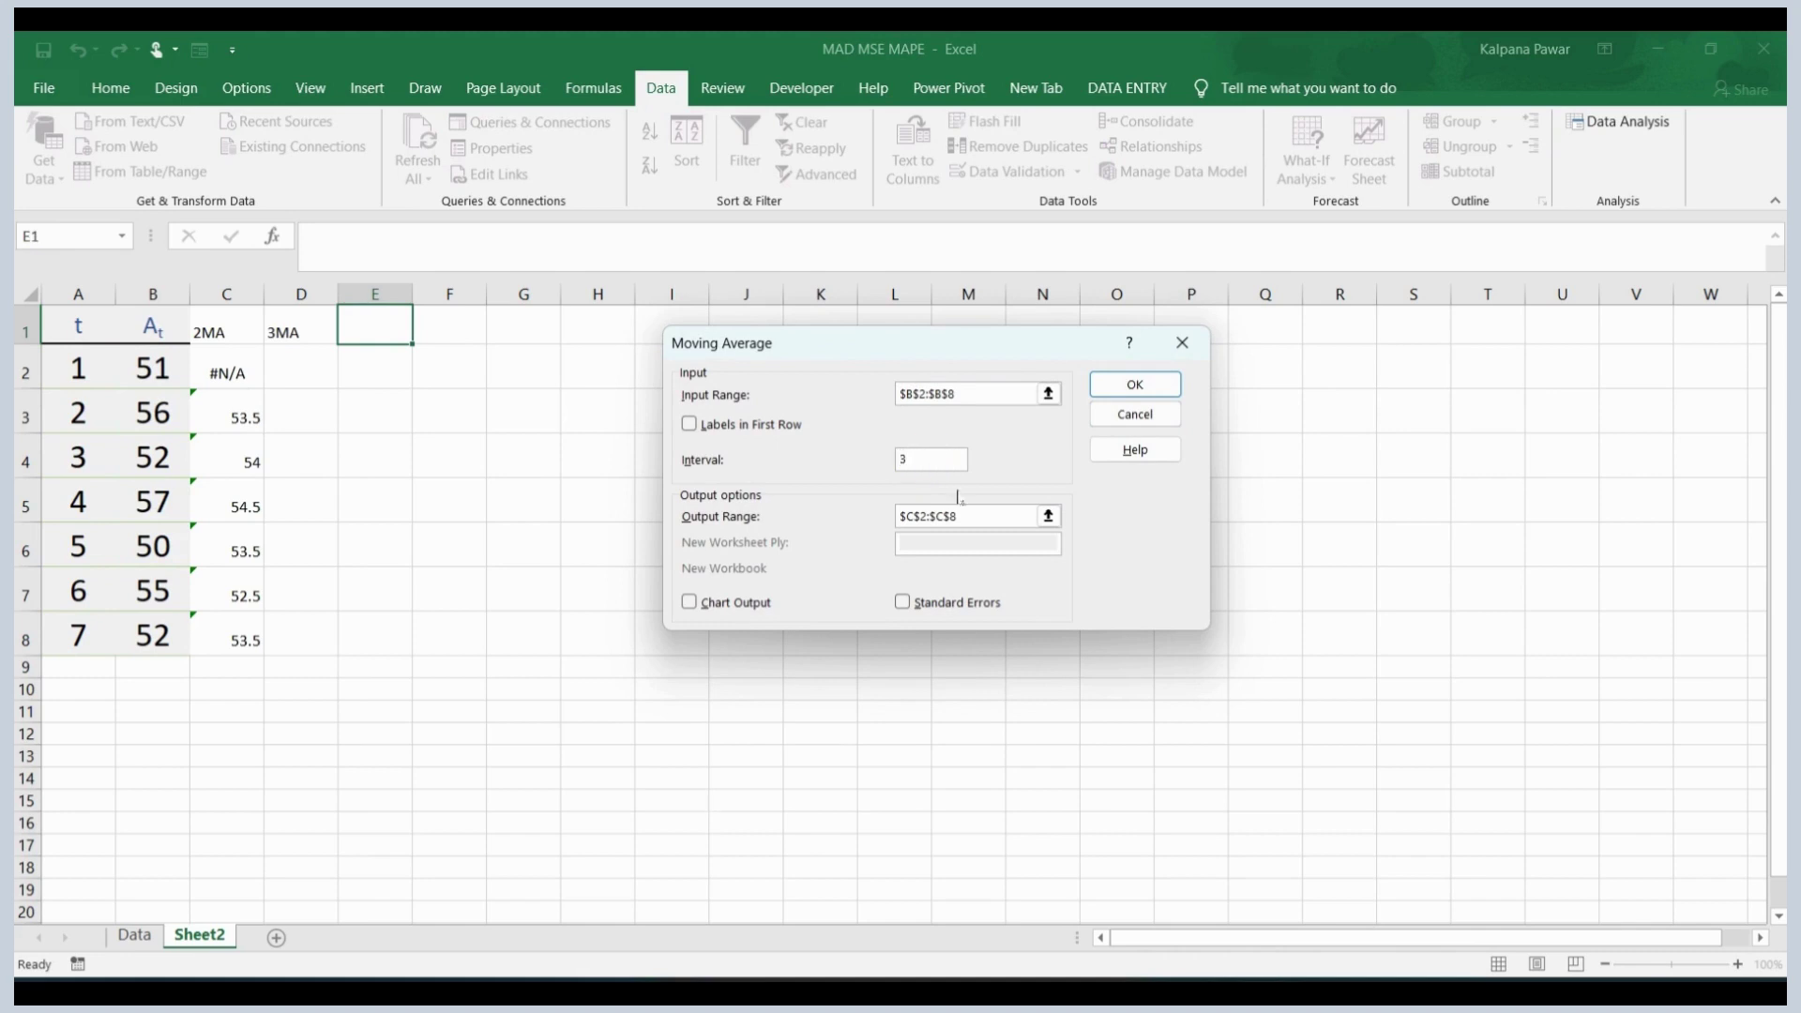
click(1048, 516)
drag(281, 366, 310, 635)
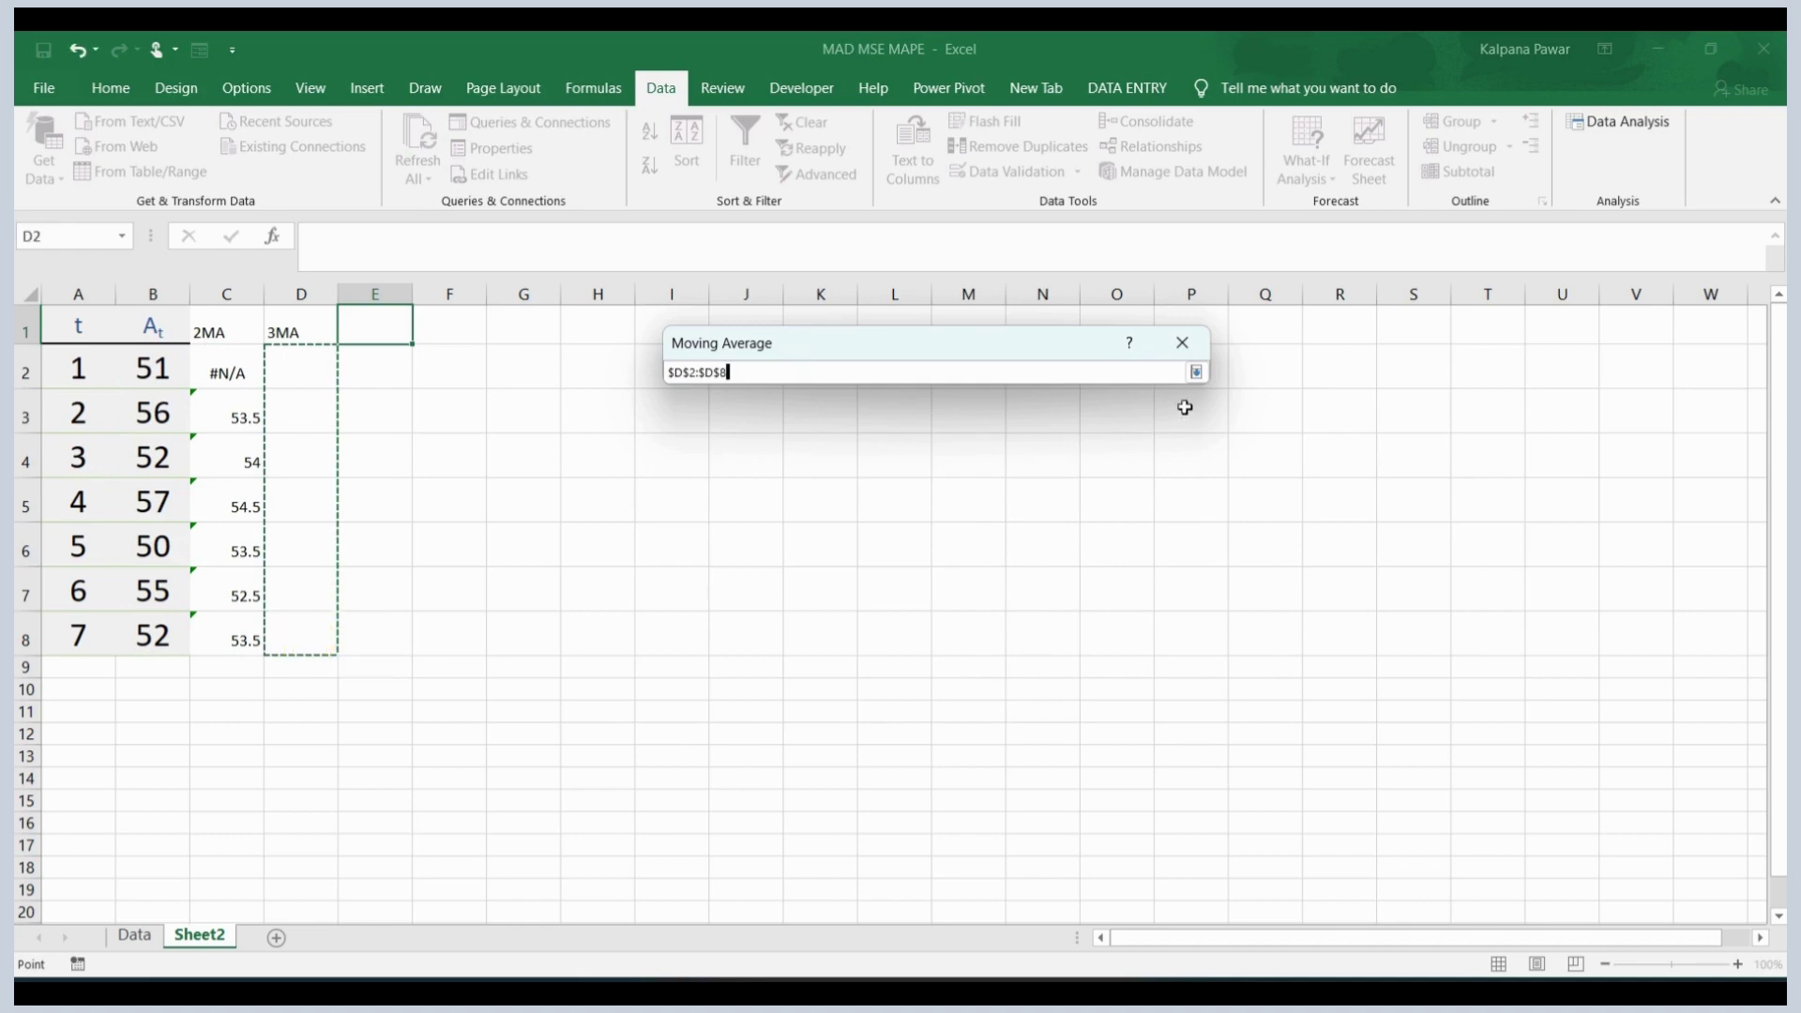
click(1192, 371)
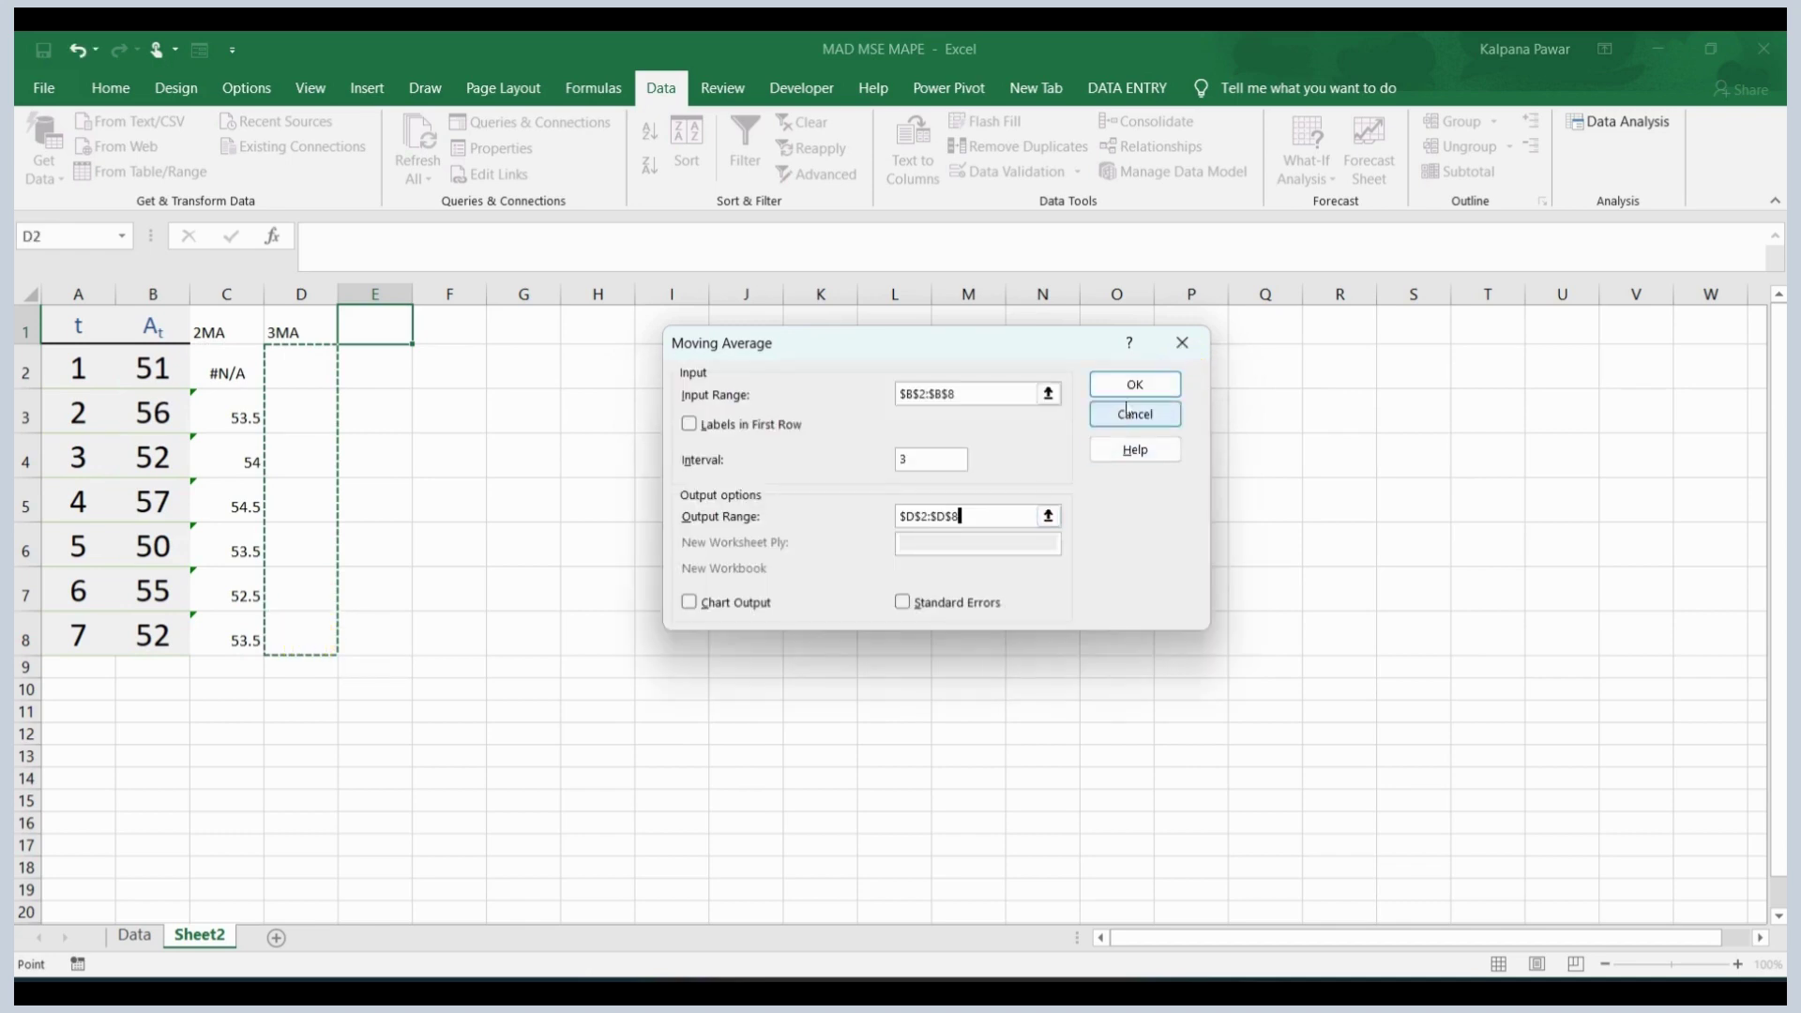
click(1135, 384)
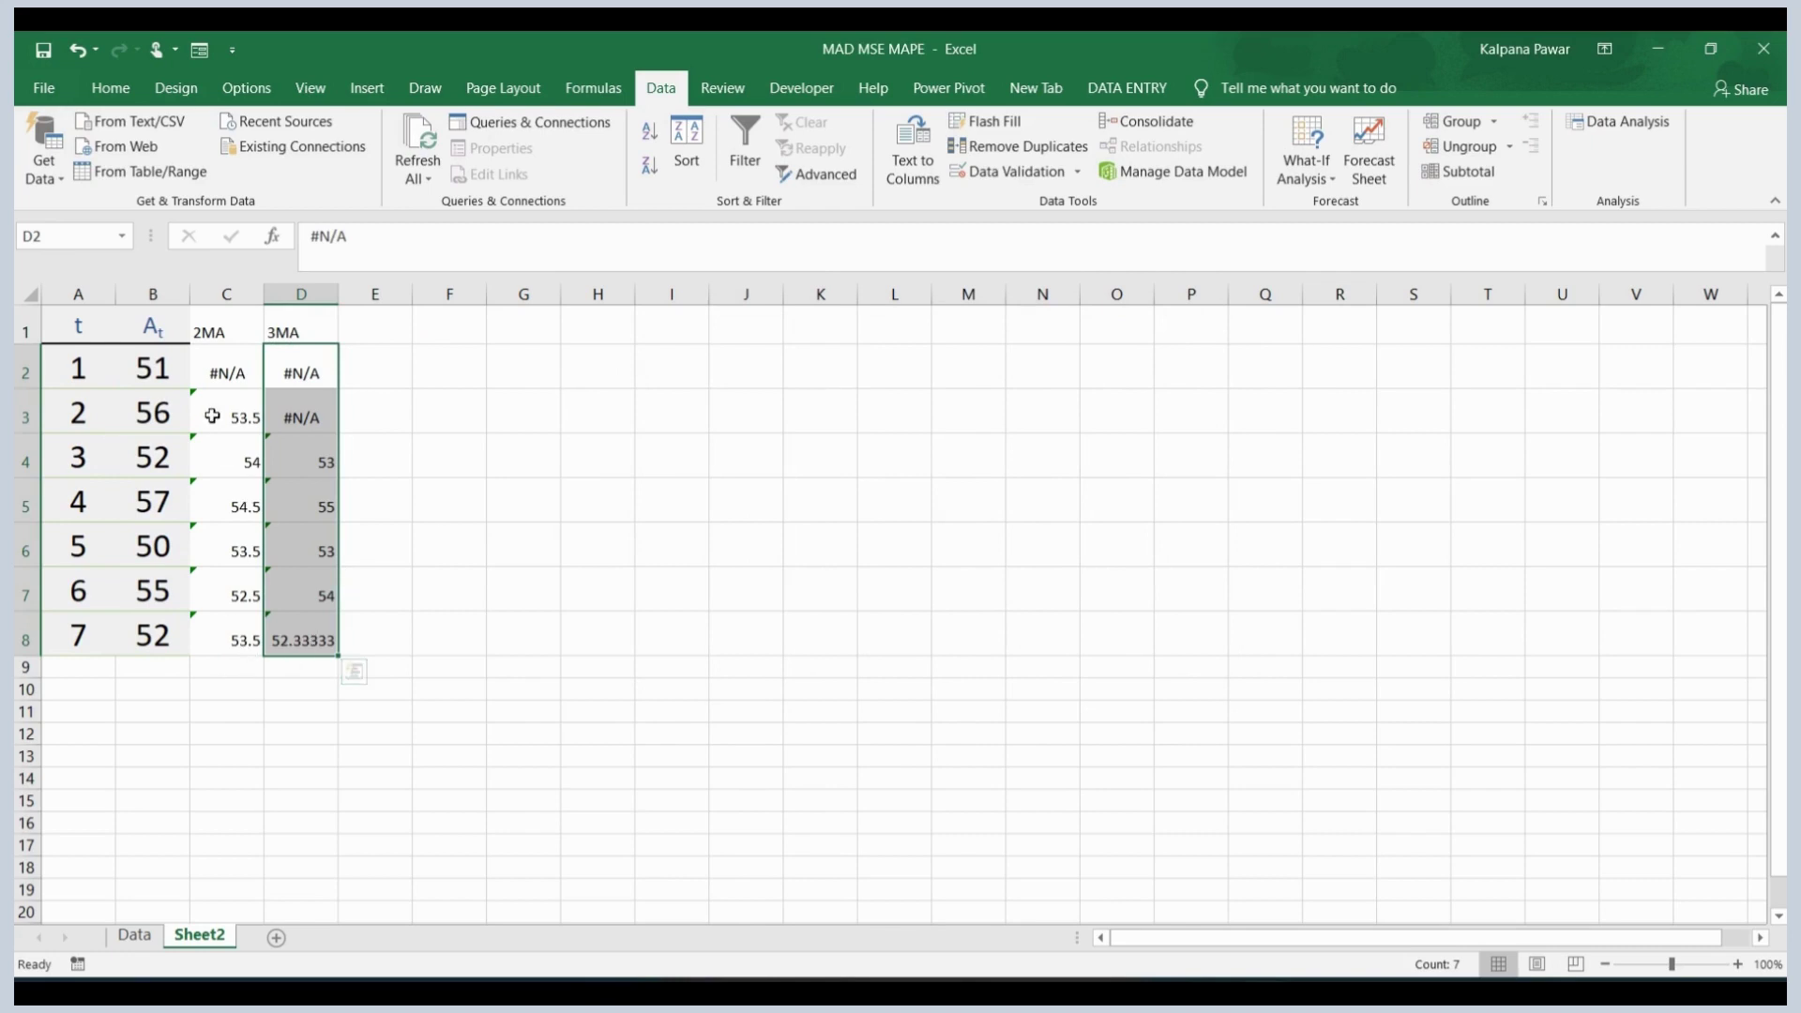
- Format the moving averages in C2:D8 as Number with zero decimal places
drag(228, 409, 314, 591)
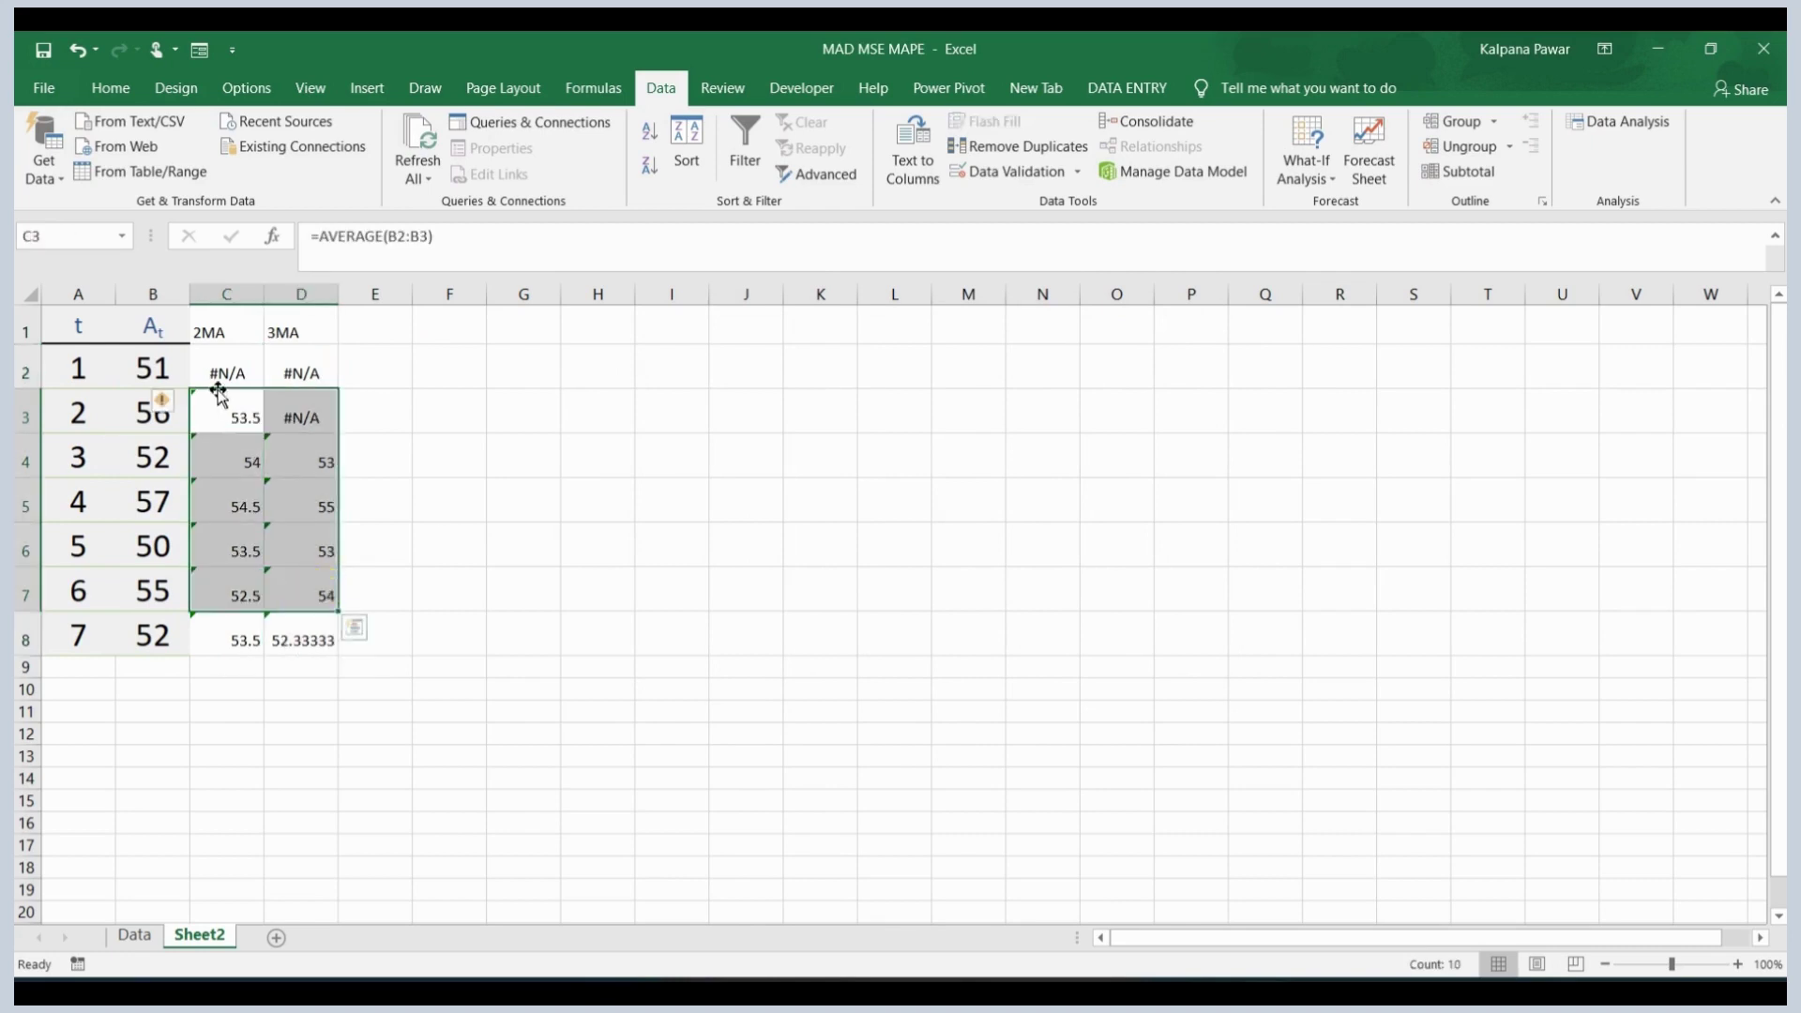
drag(227, 373, 317, 607)
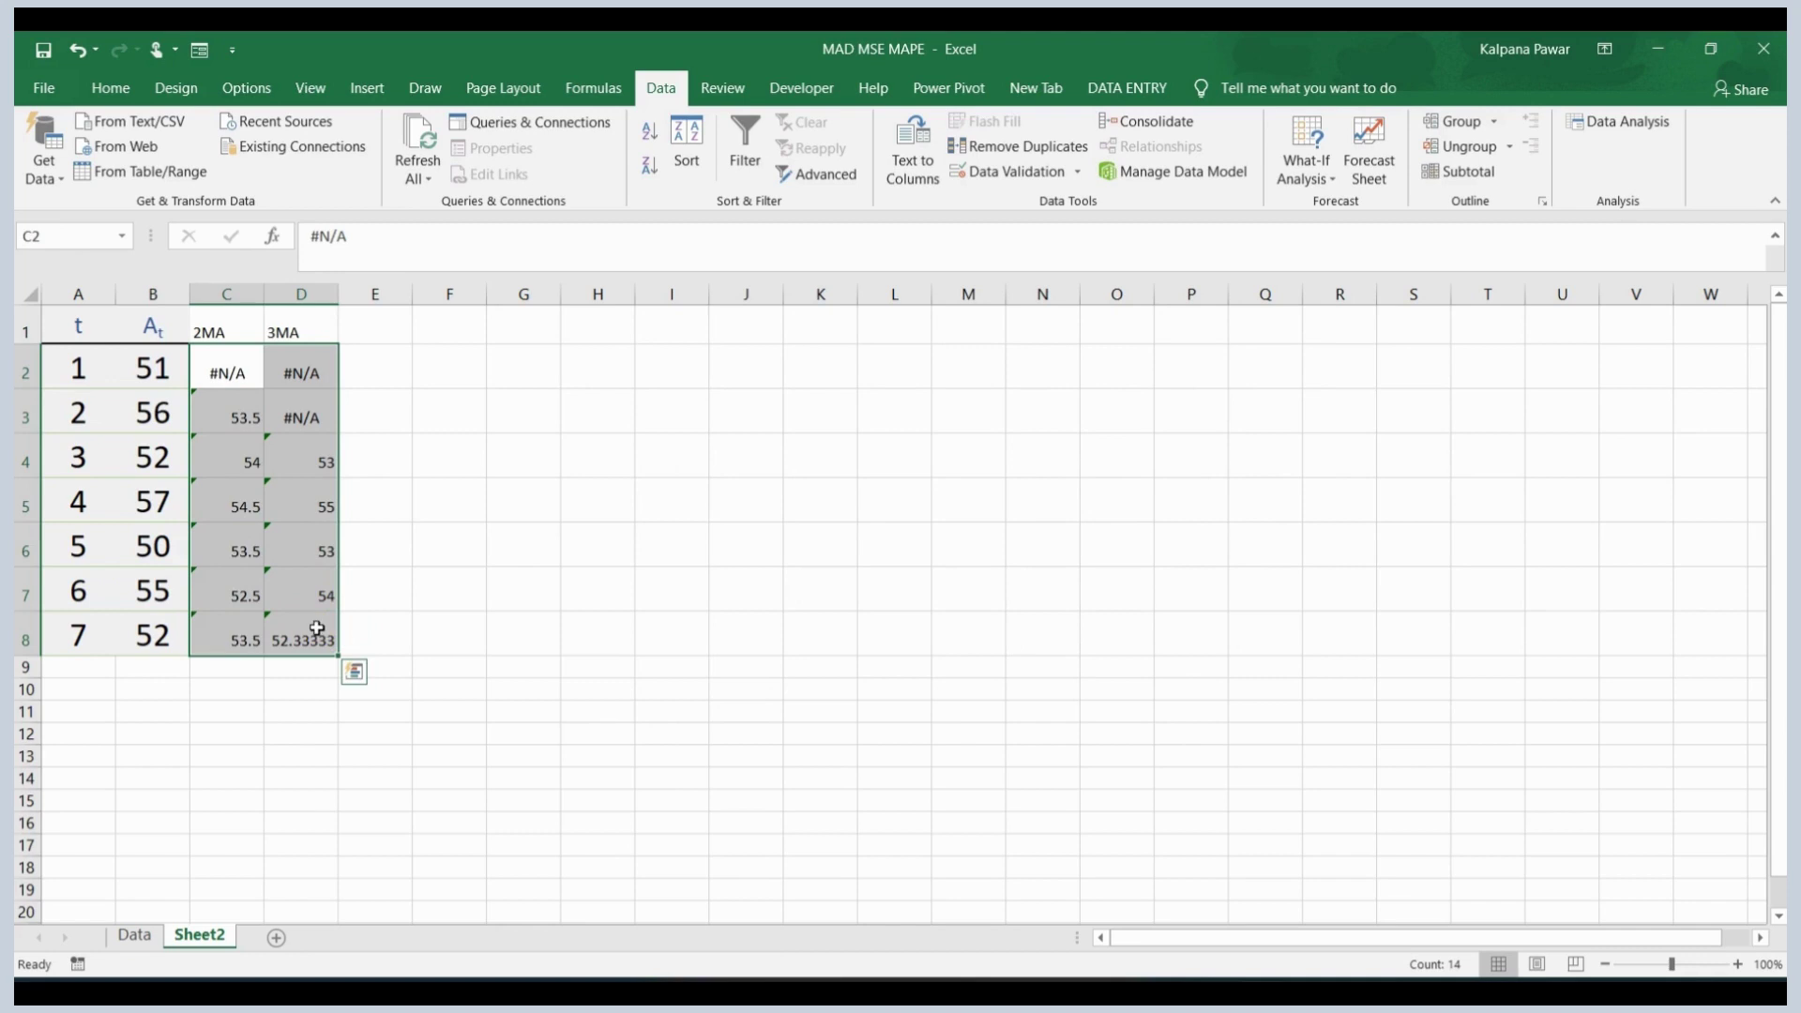
key(ctrl+1)
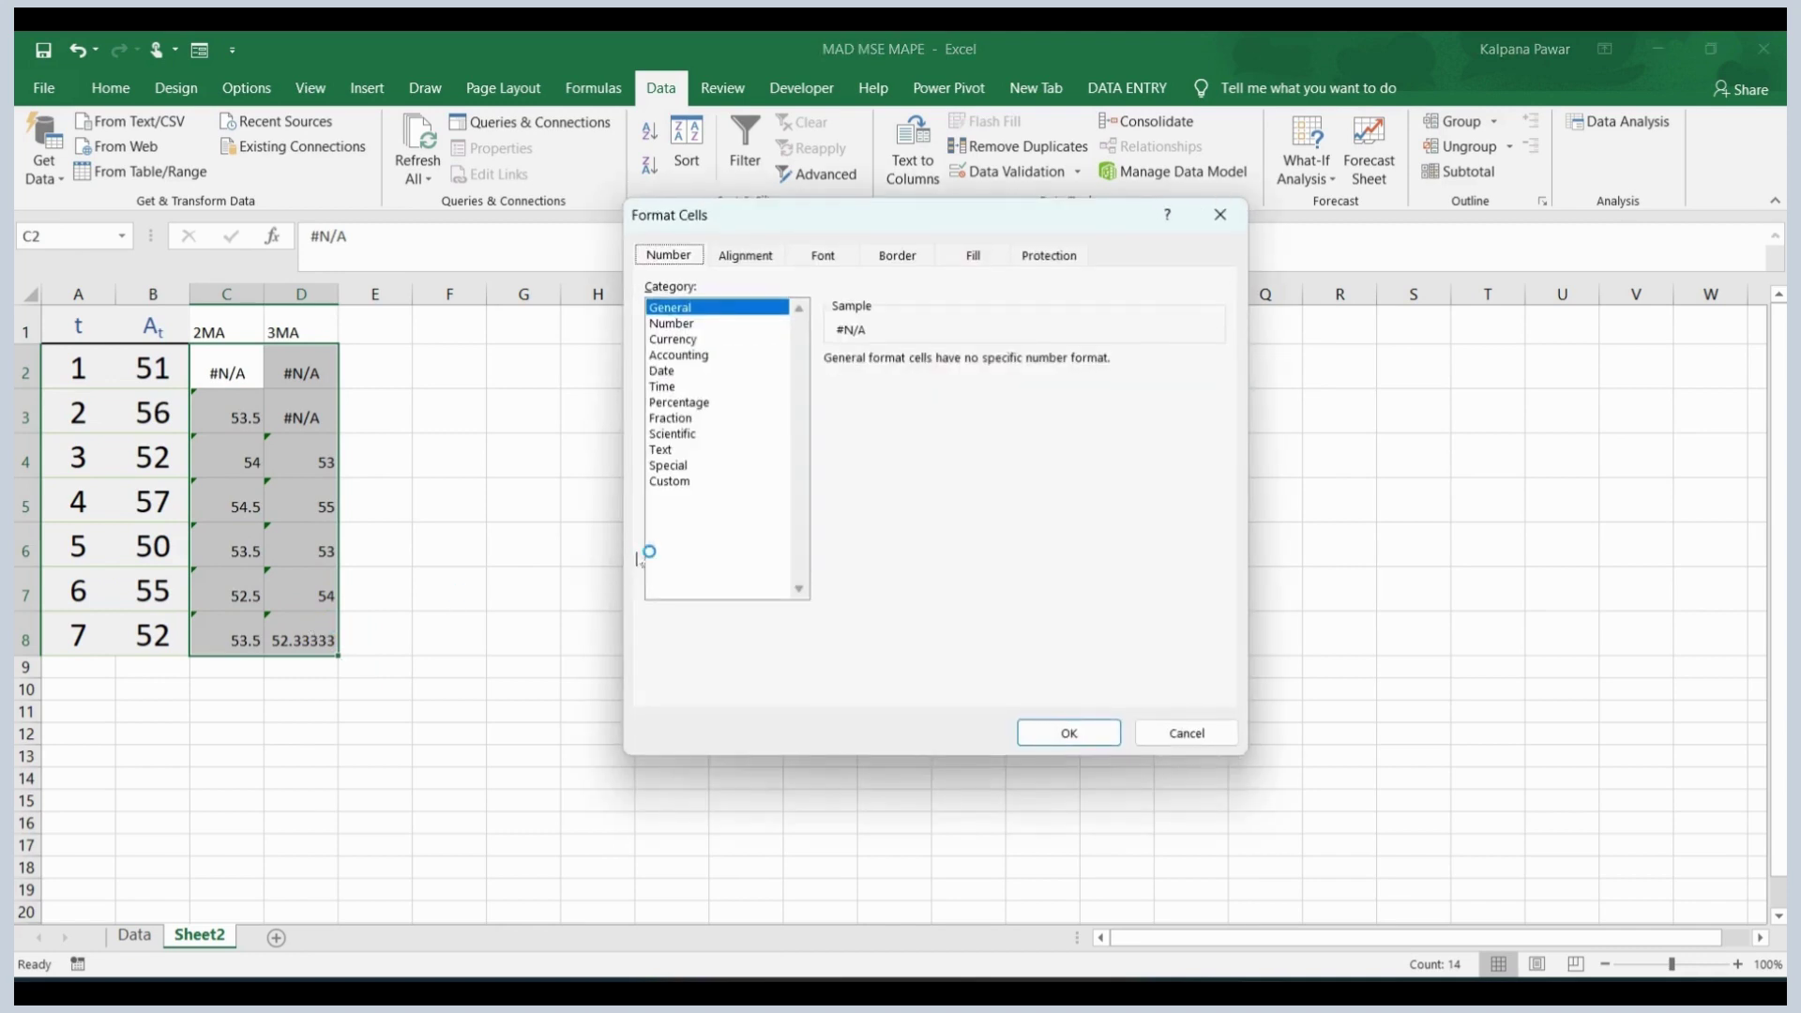
click(684, 324)
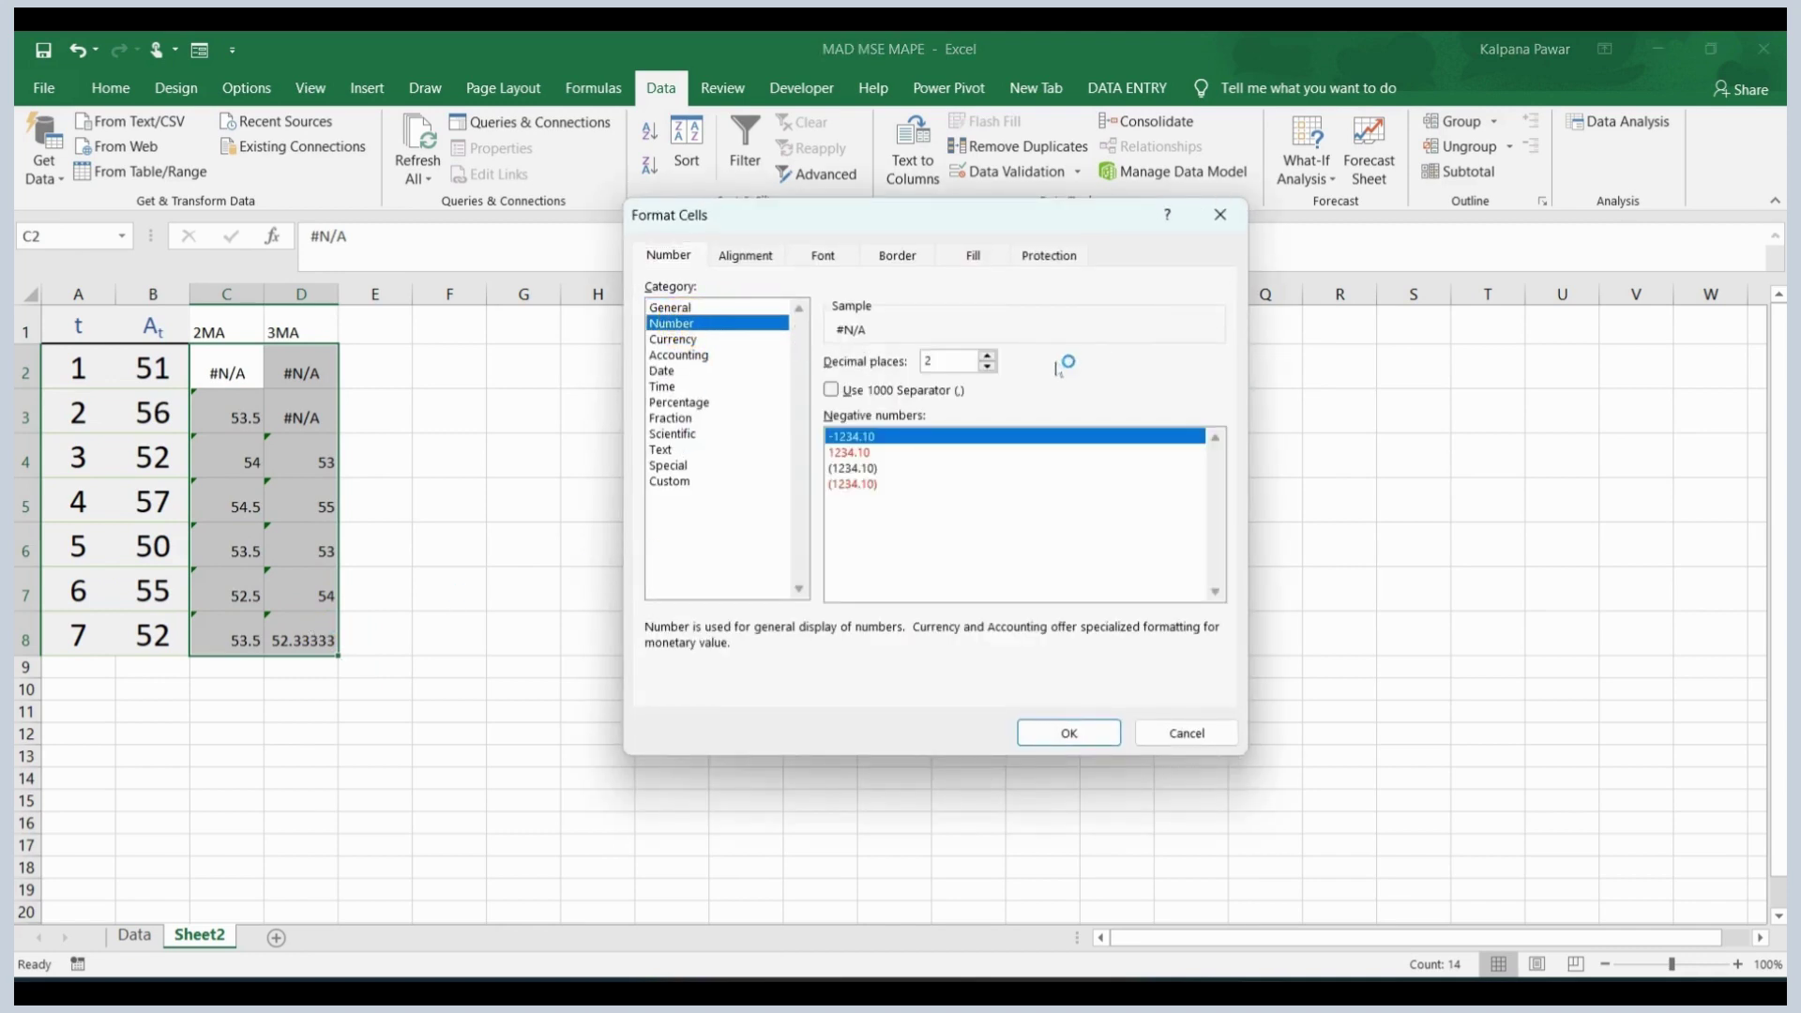
click(987, 362)
click(987, 367)
click(987, 366)
click(1066, 729)
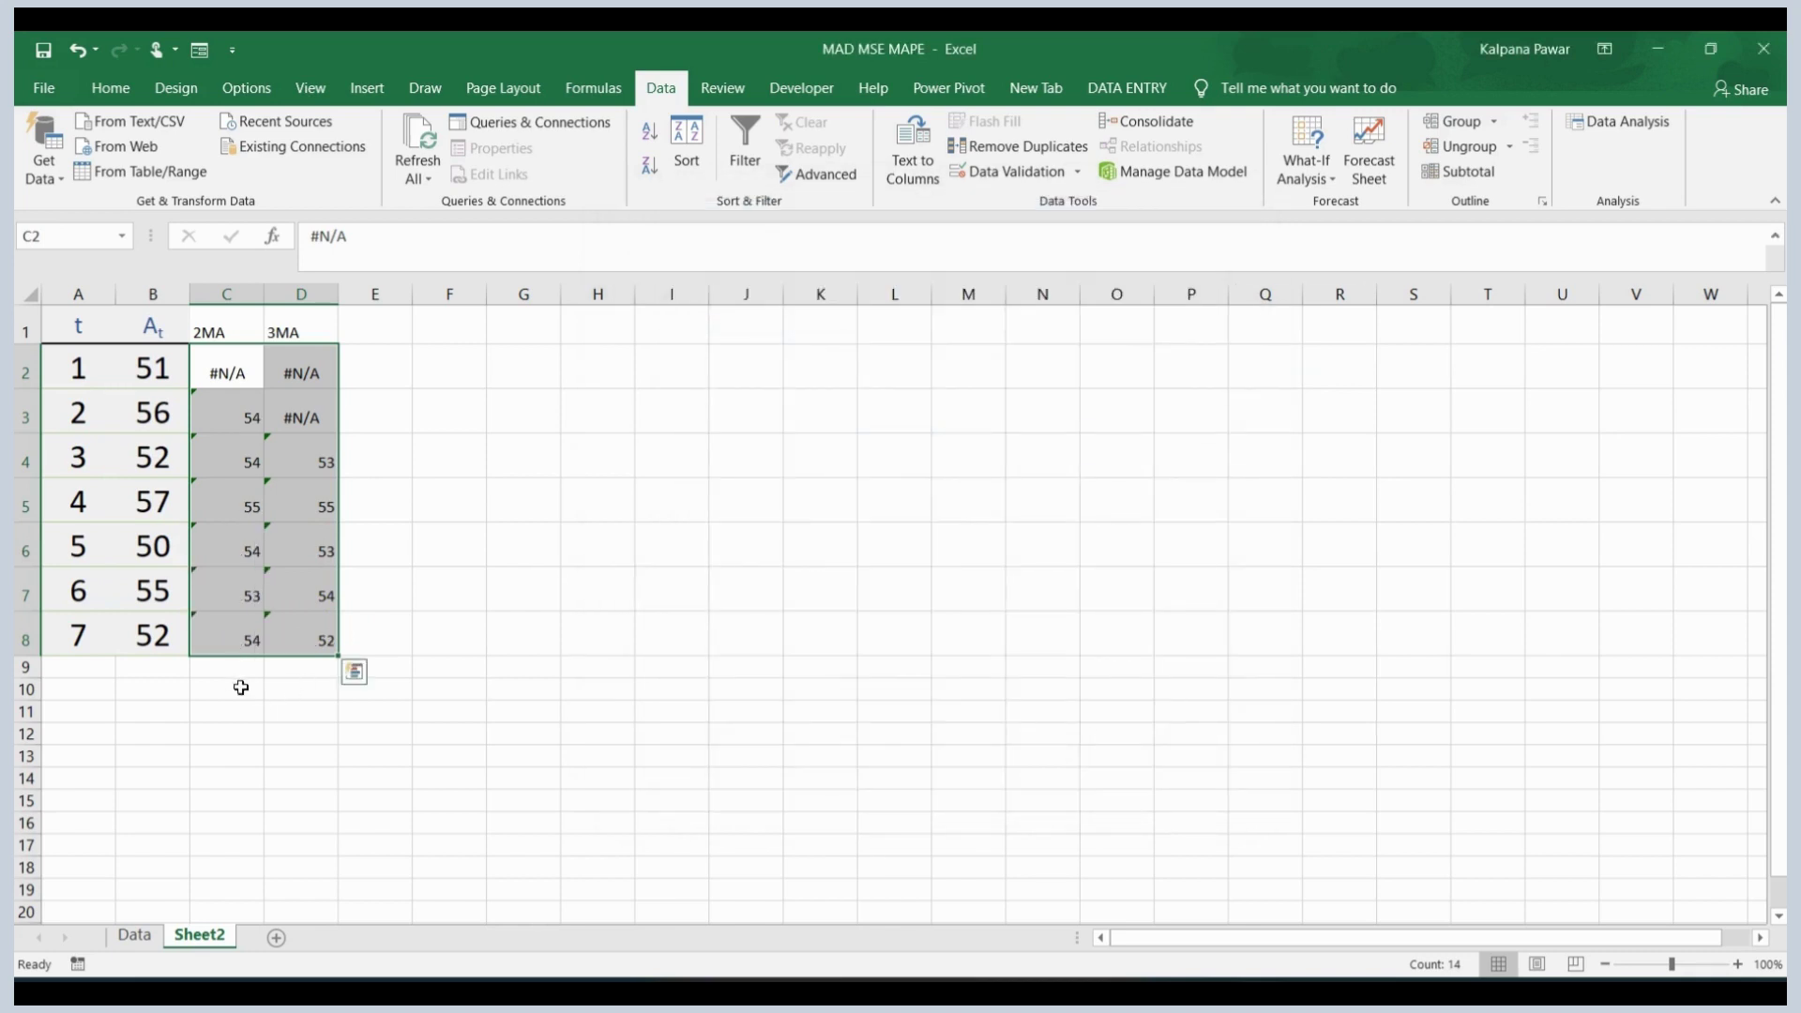
- Return to the Data worksheet to review the forecast and error table
click(133, 937)
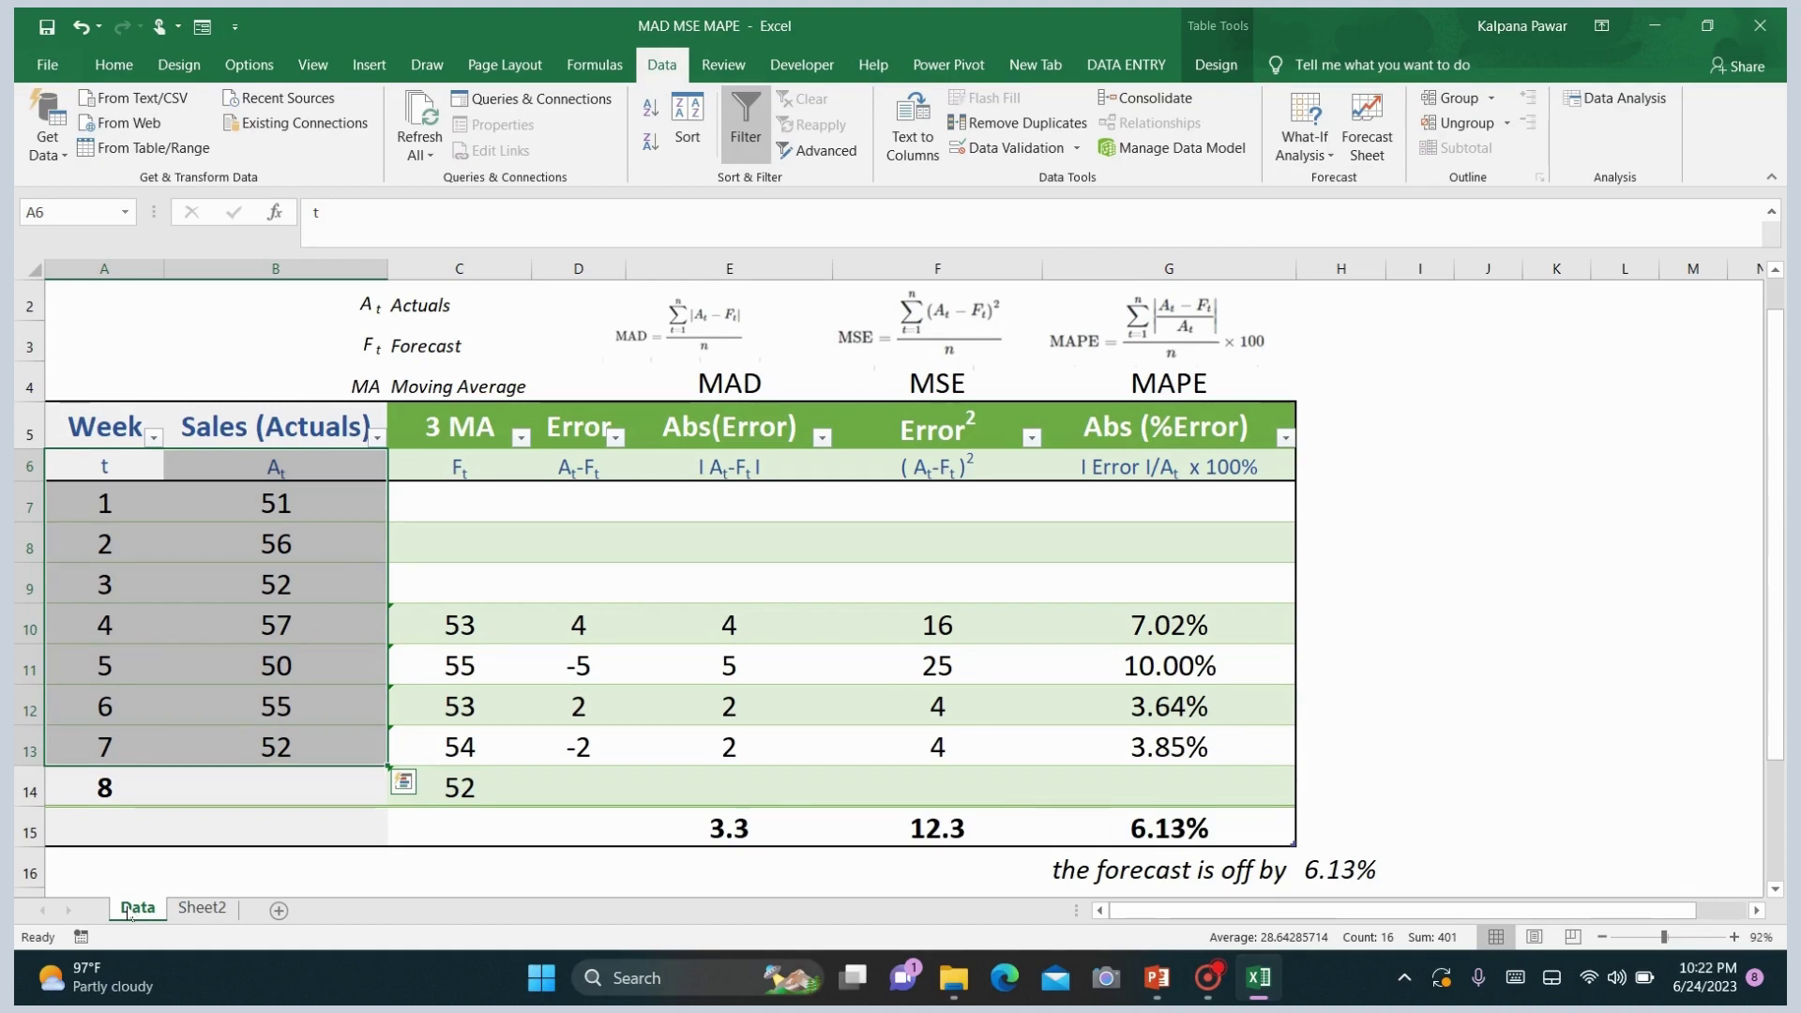
key(super+s)
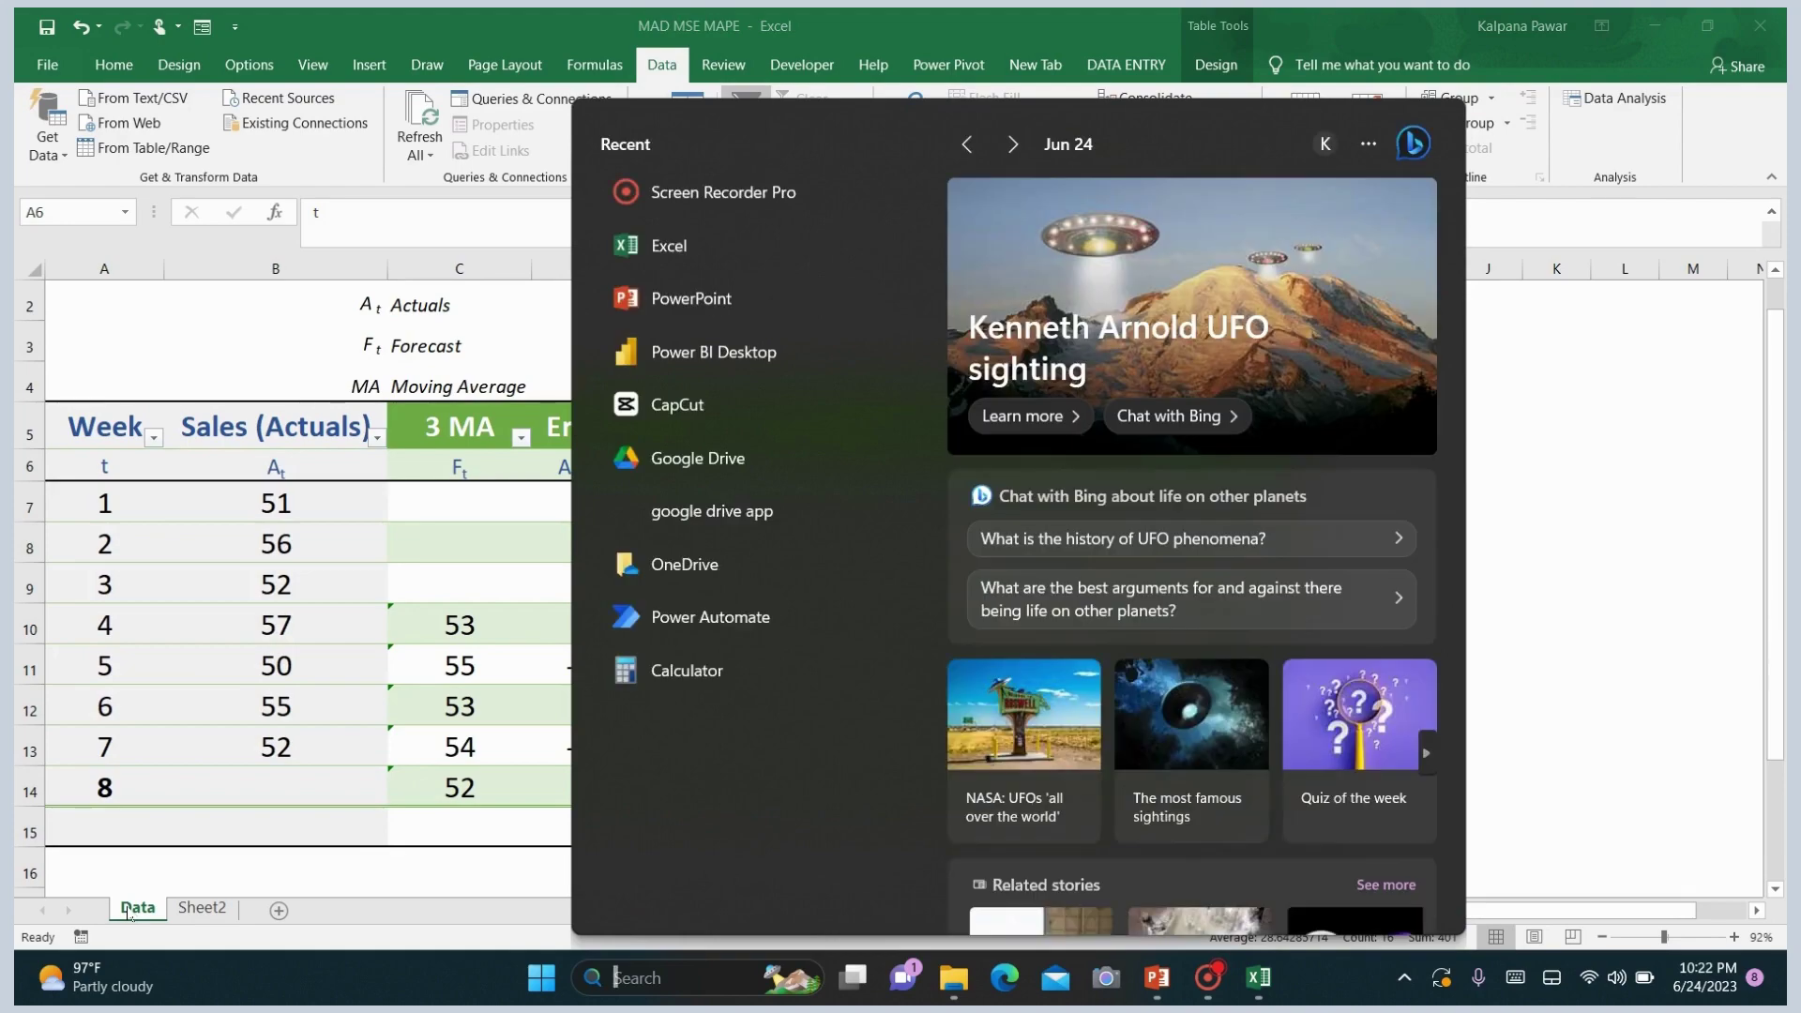
key(Escape)
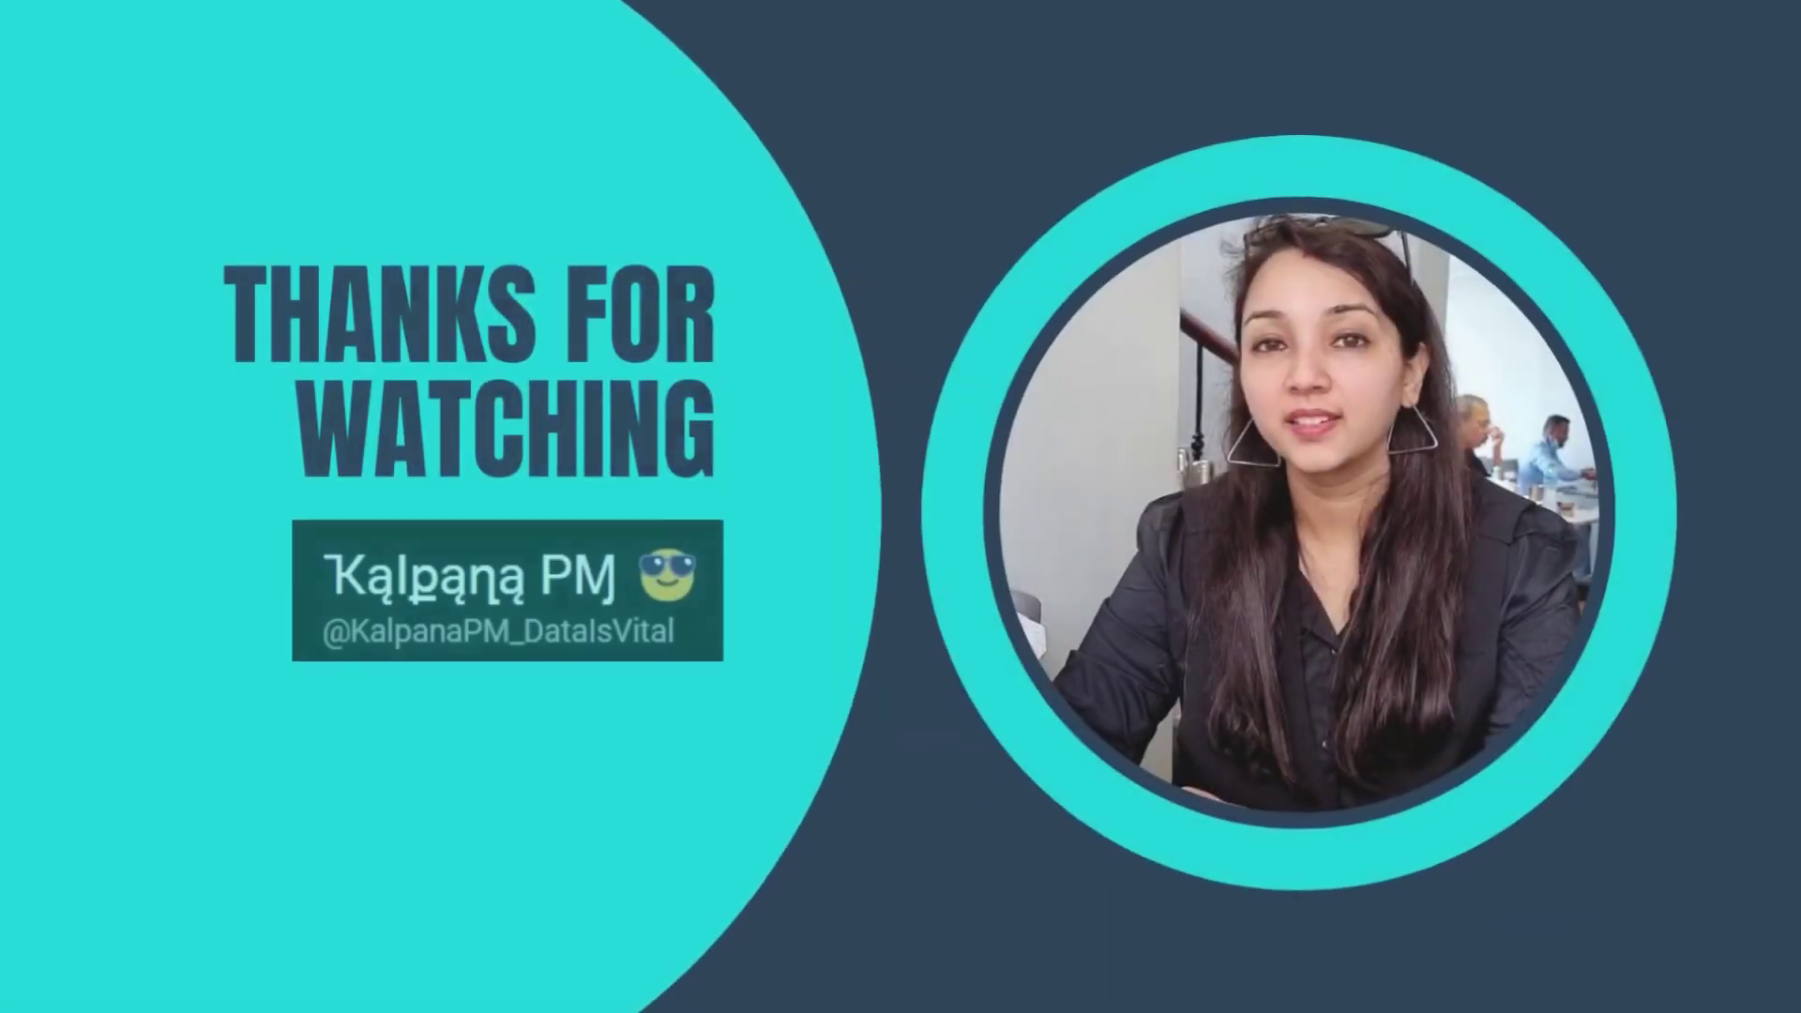